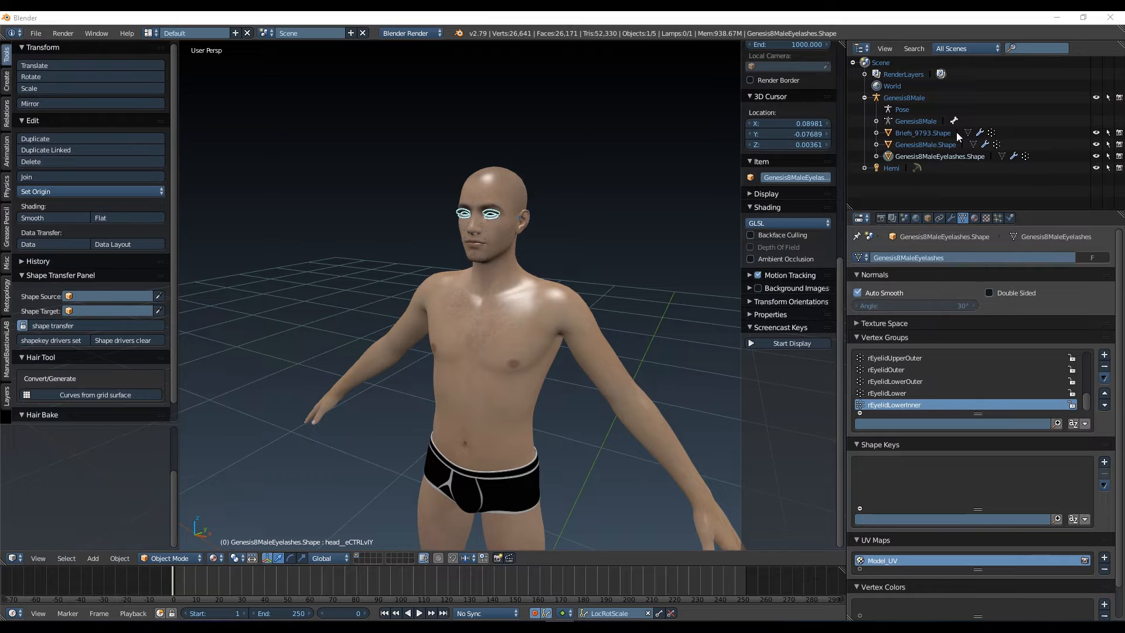
Rename the Genesis8Male.Shape body mesh as G8M_Unified
click(930, 144)
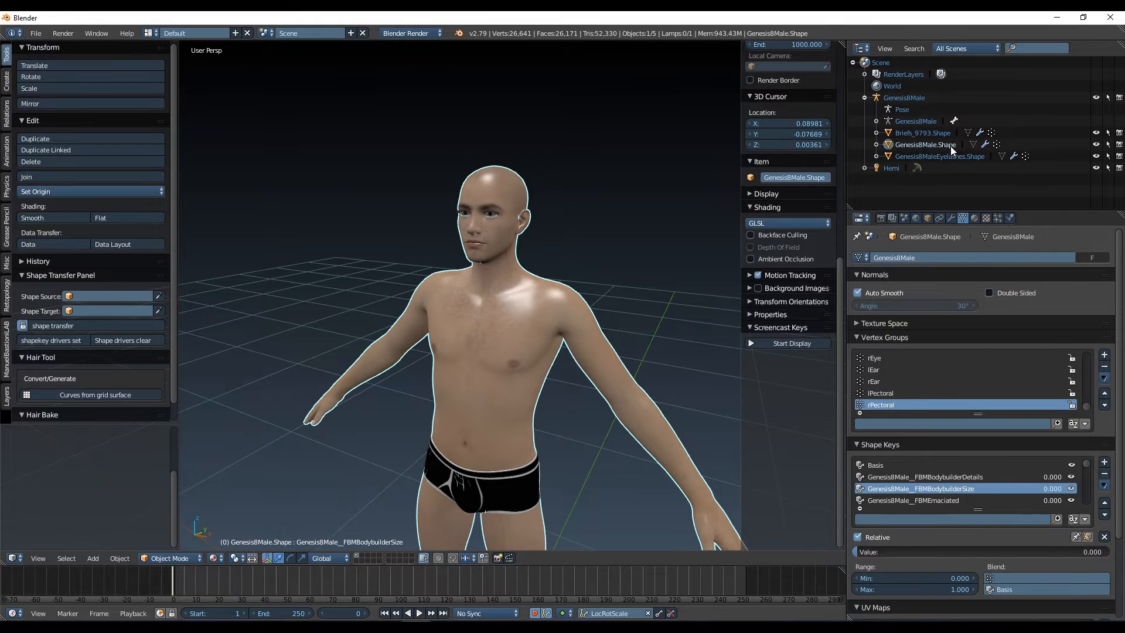
double_click(951, 145)
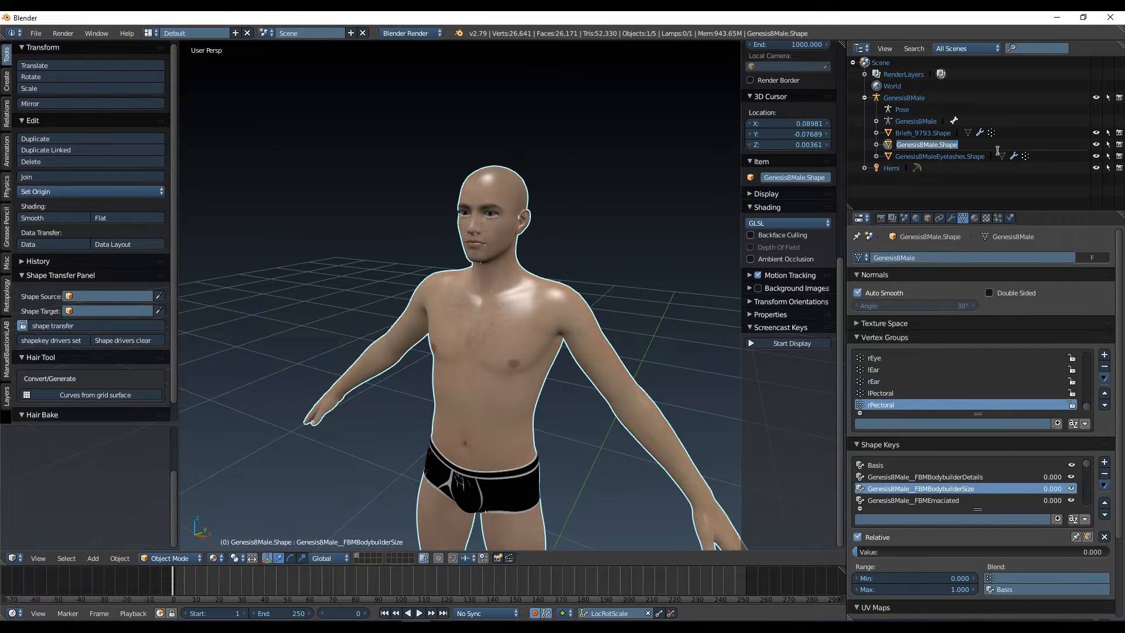
text(G8M_Unified)
key(Return)
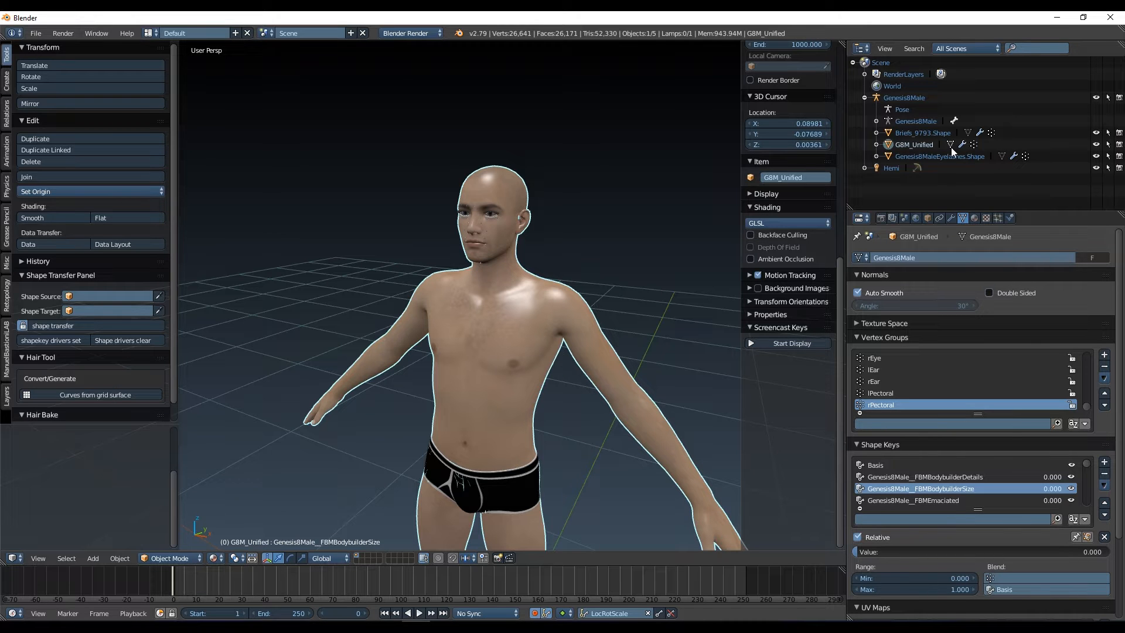
Rename the Briefs_9793.Shape object as G8M_Briefs
click(921, 135)
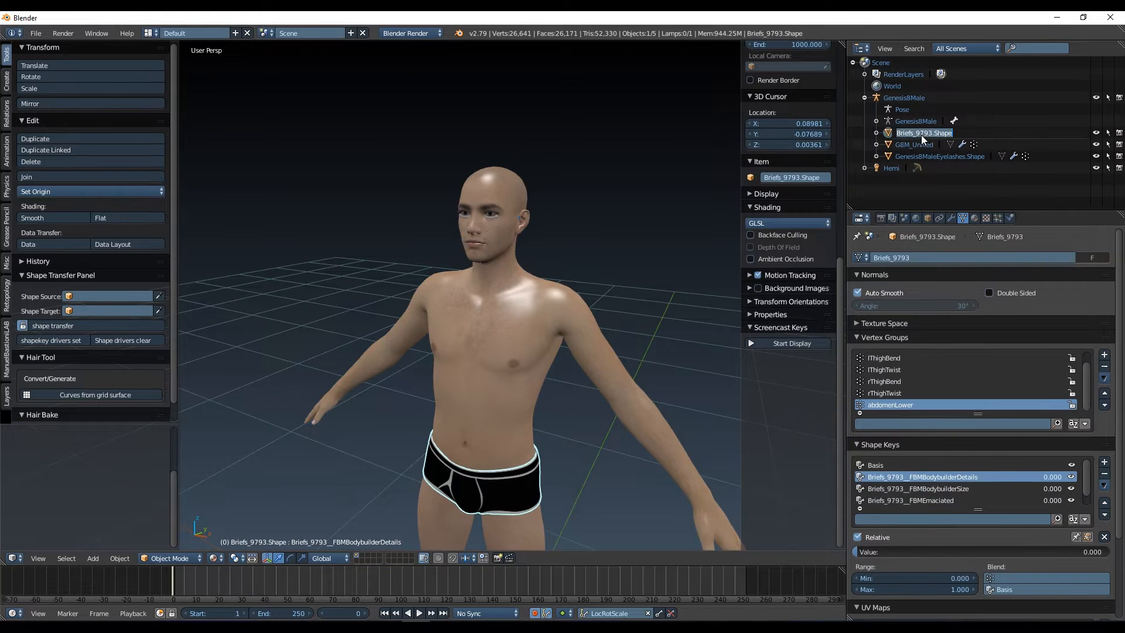
double_click(964, 133)
key(BackSpace)
key(BackSpace)
key(BackSpace)
key(BackSpace)
key(BackSpace)
key(BackSpace)
key(BackSpace)
key(Left)
text(G8M_)
key(Return)
Rename the Genesis8MaleEyelashes.Shape object as G8M_Eyelashes
click(957, 157)
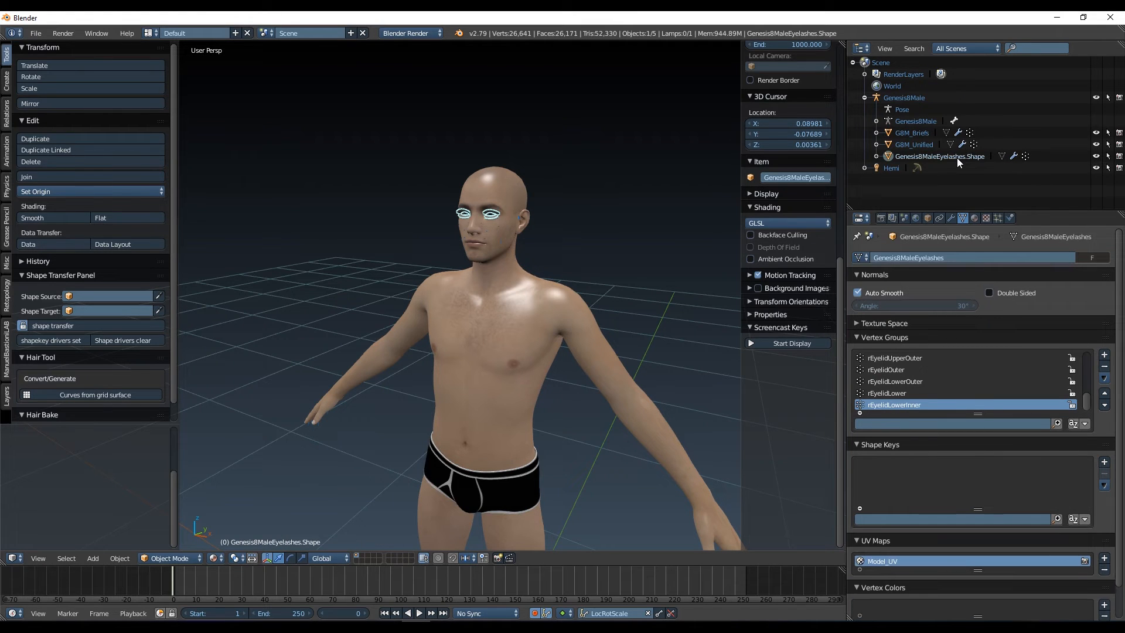
double_click(961, 157)
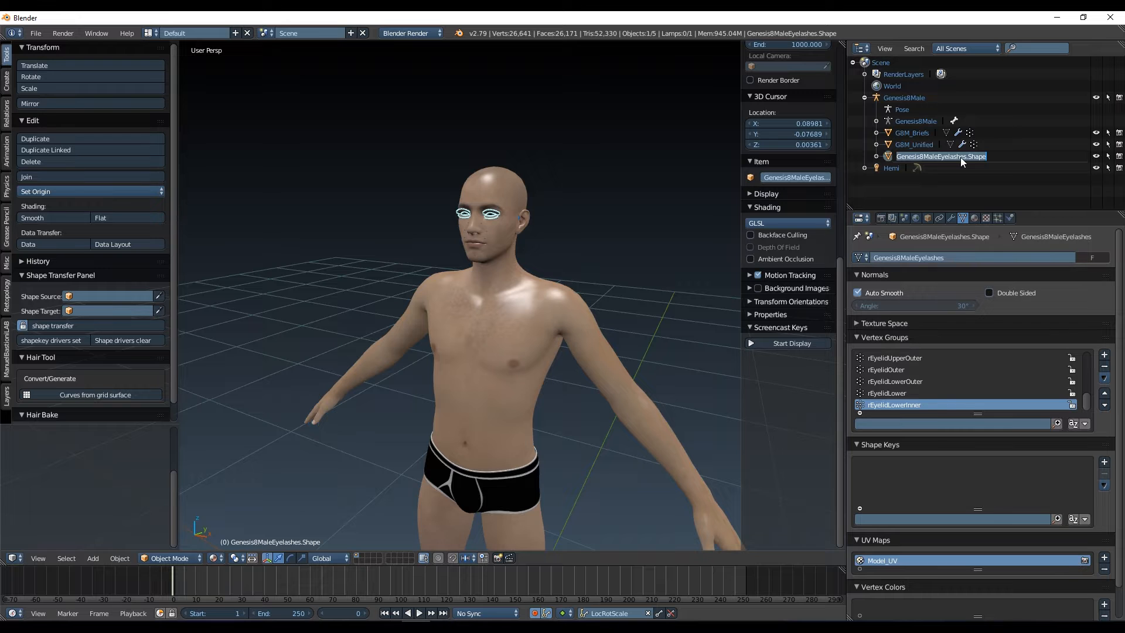
text(G8M_)
text(Eye)
text(lashes)
key(Return)
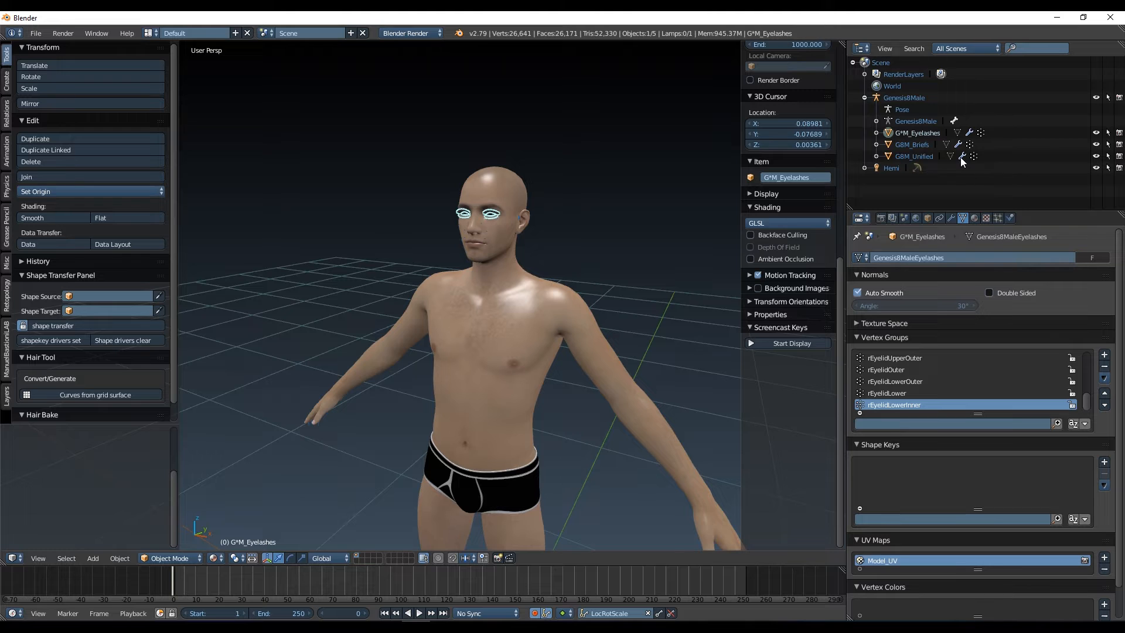
double_click(916, 137)
click(907, 136)
key(BackSpace)
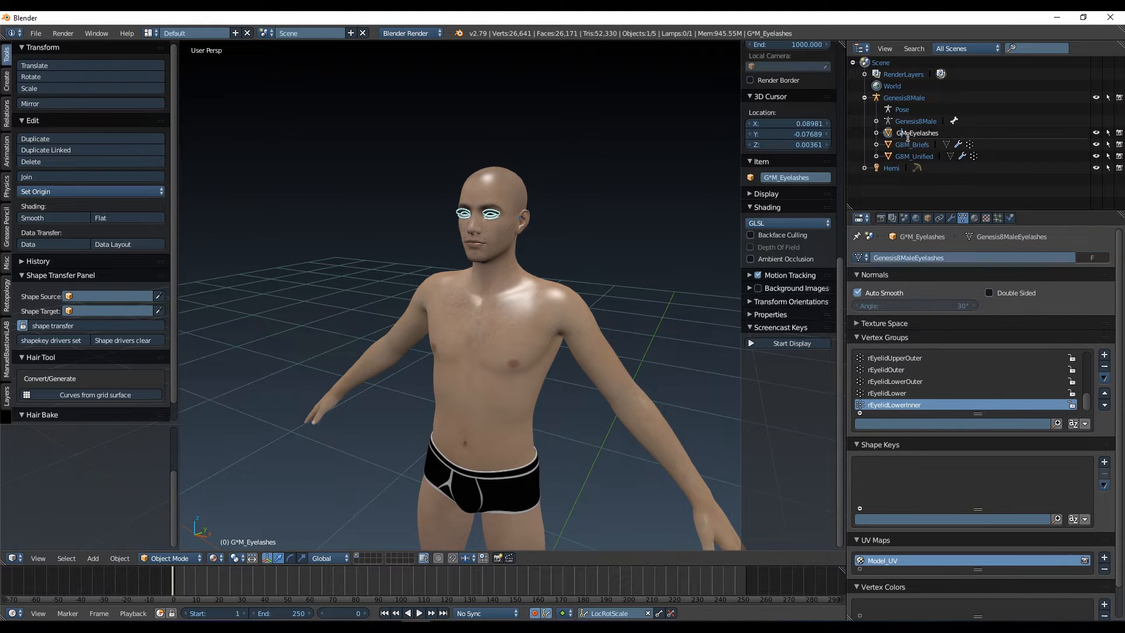
text(8)
key(Return)
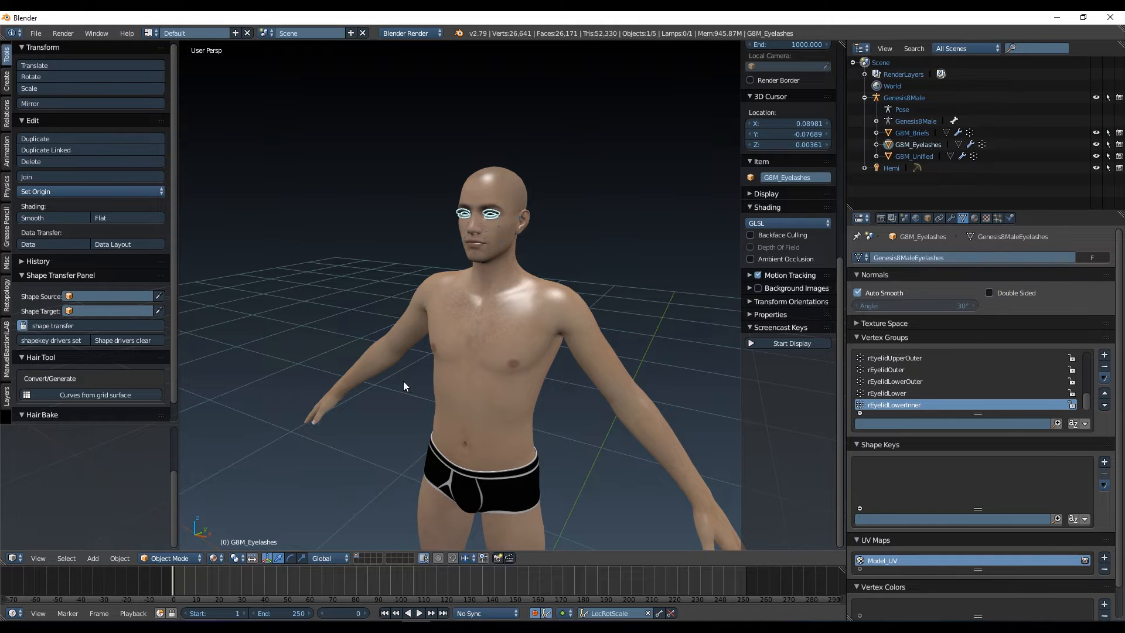
Duplicate the G8M_Unified body mesh in place, without moving the copy
shift+middle_drag(603, 456, 600, 429)
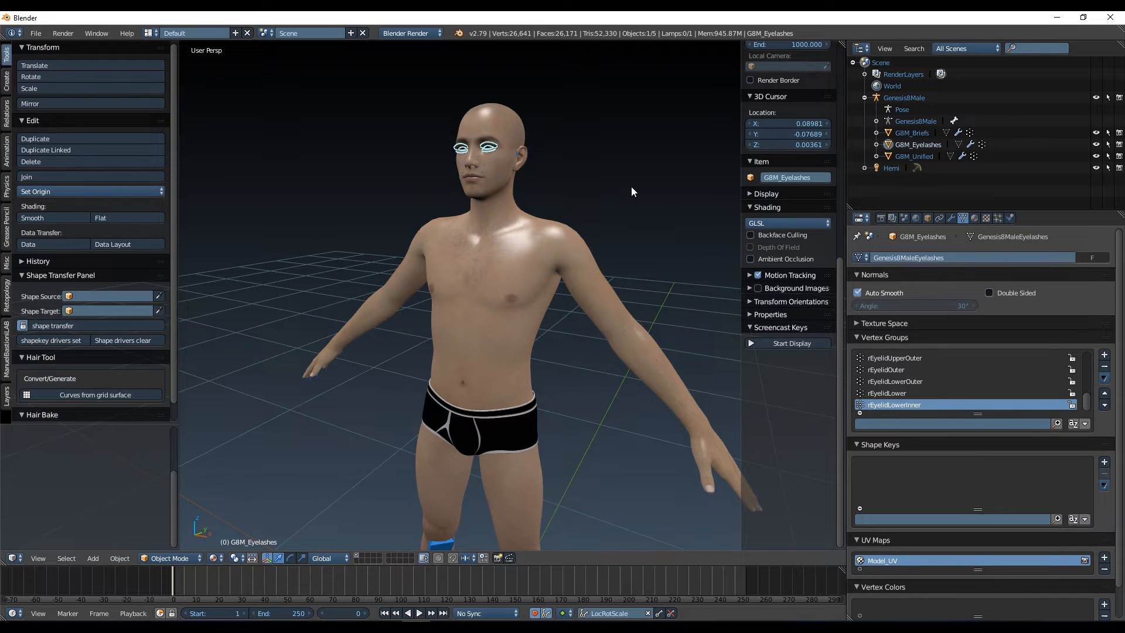
scroll(638, 146, up, 4)
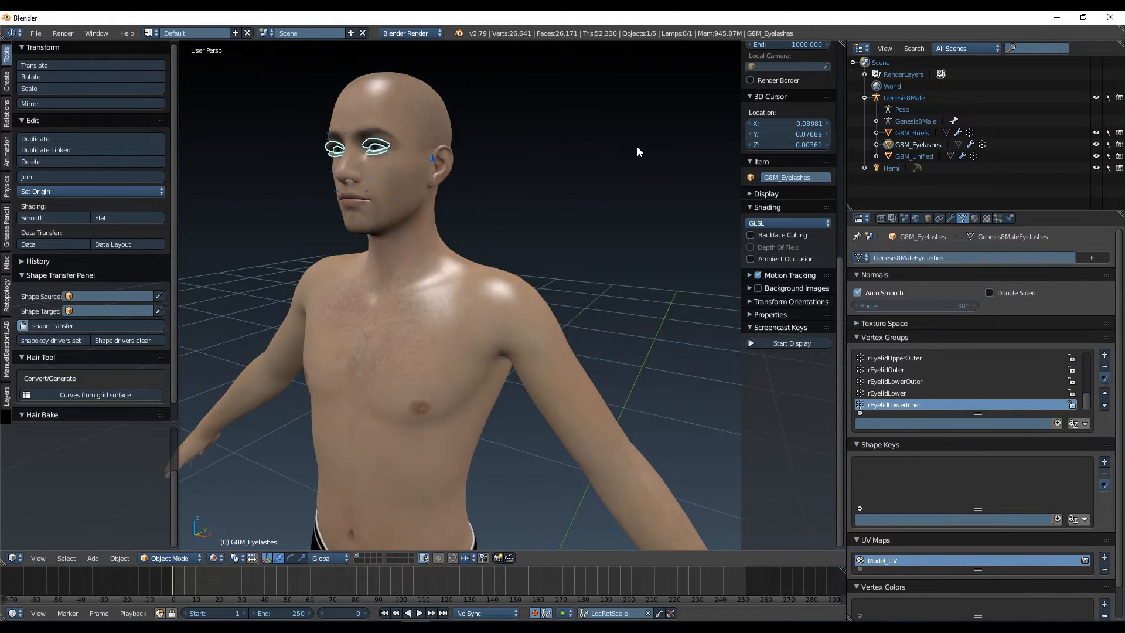
mouse_move(637, 146)
middle_down()
mouse_move(704, 167)
mouse_move(646, 164)
middle_up()
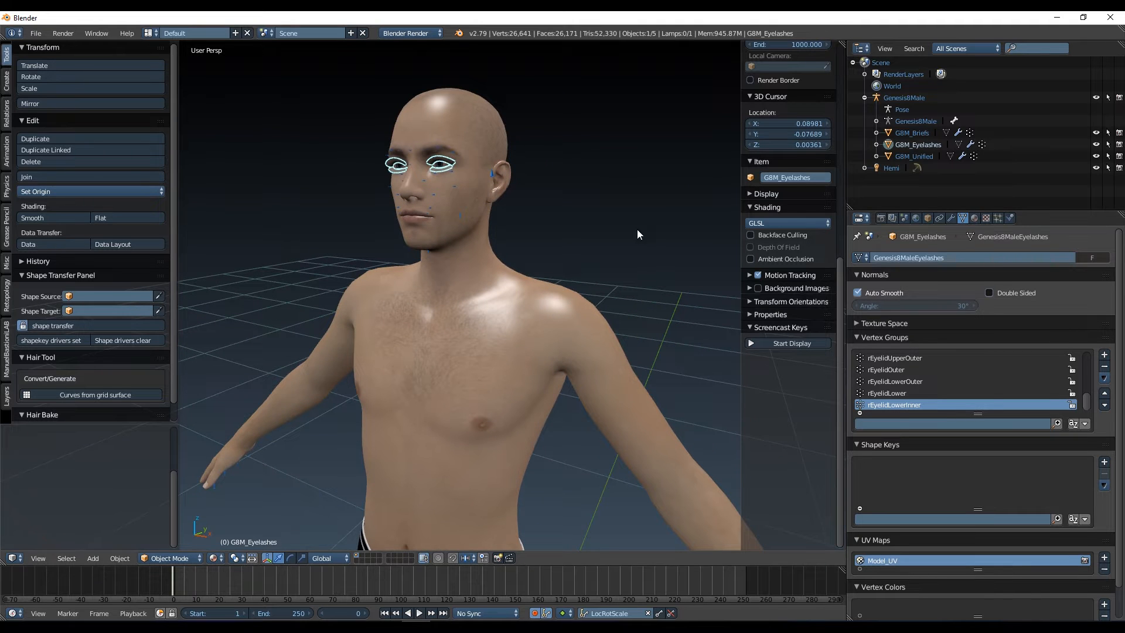
click(920, 156)
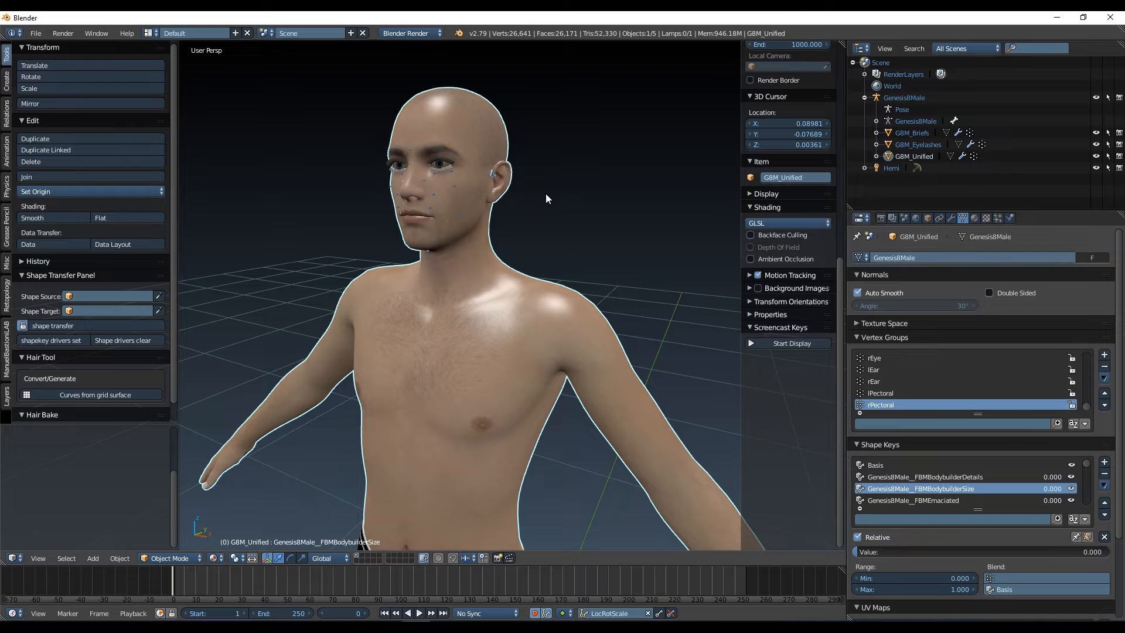
key(shift+d)
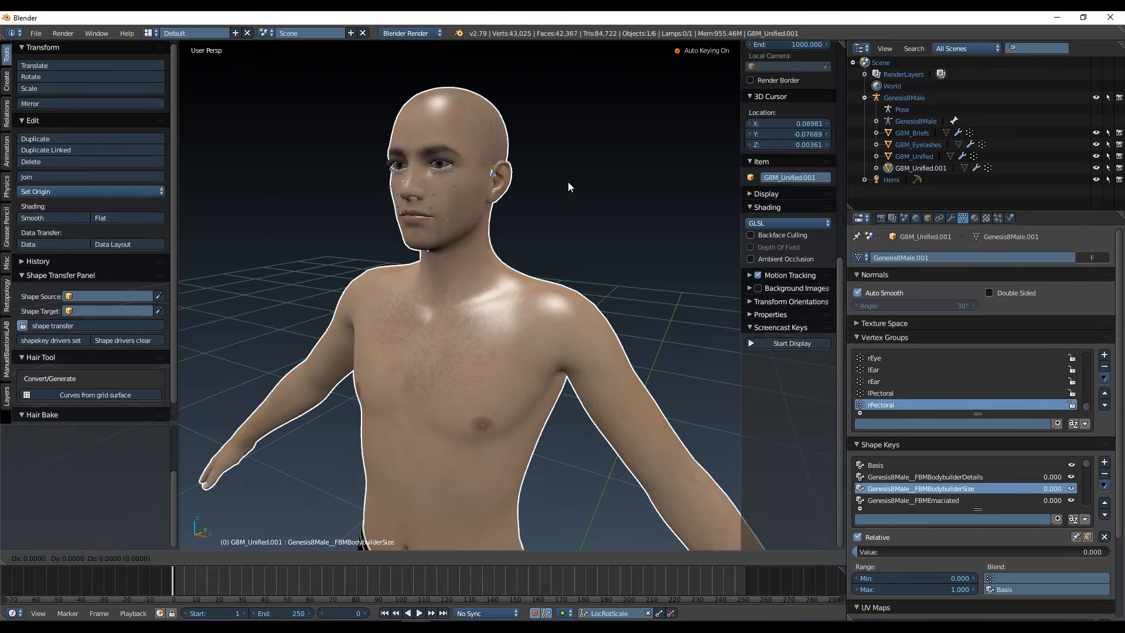
right_click(663, 164)
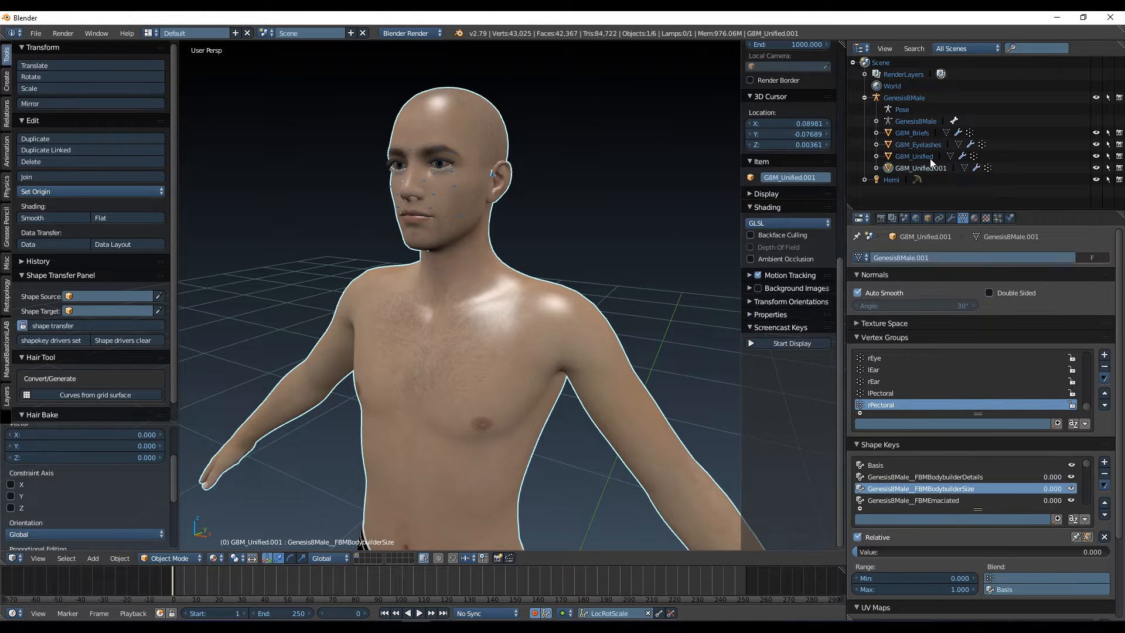
Hide the original G8M_Unified mesh and rename its duplicate as G8M_Torso
click(1094, 157)
double_click(934, 167)
drag(956, 168, 914, 168)
text(Torso)
key(Return)
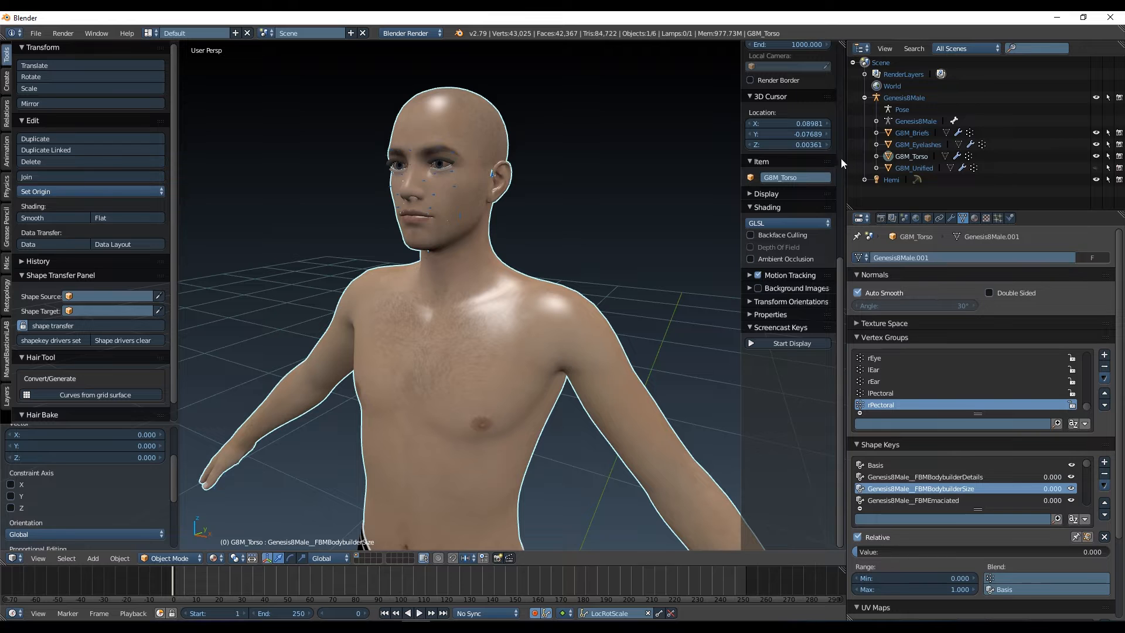
Enter Edit Mode on G8M_Torso and make the Basis shape key active
click(975, 218)
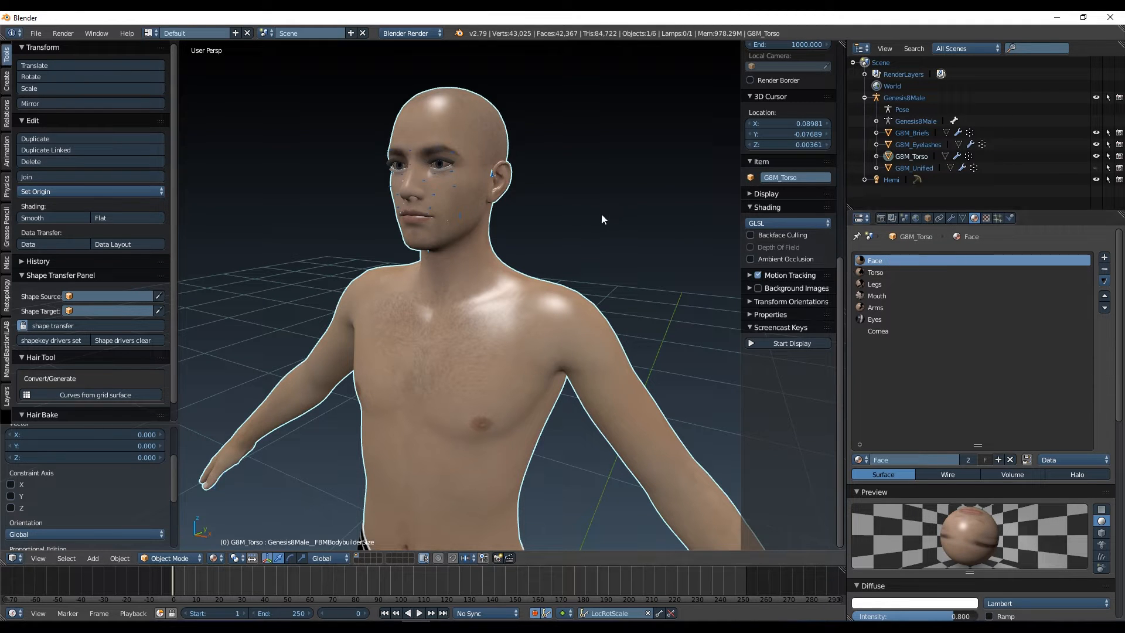
key(Tab)
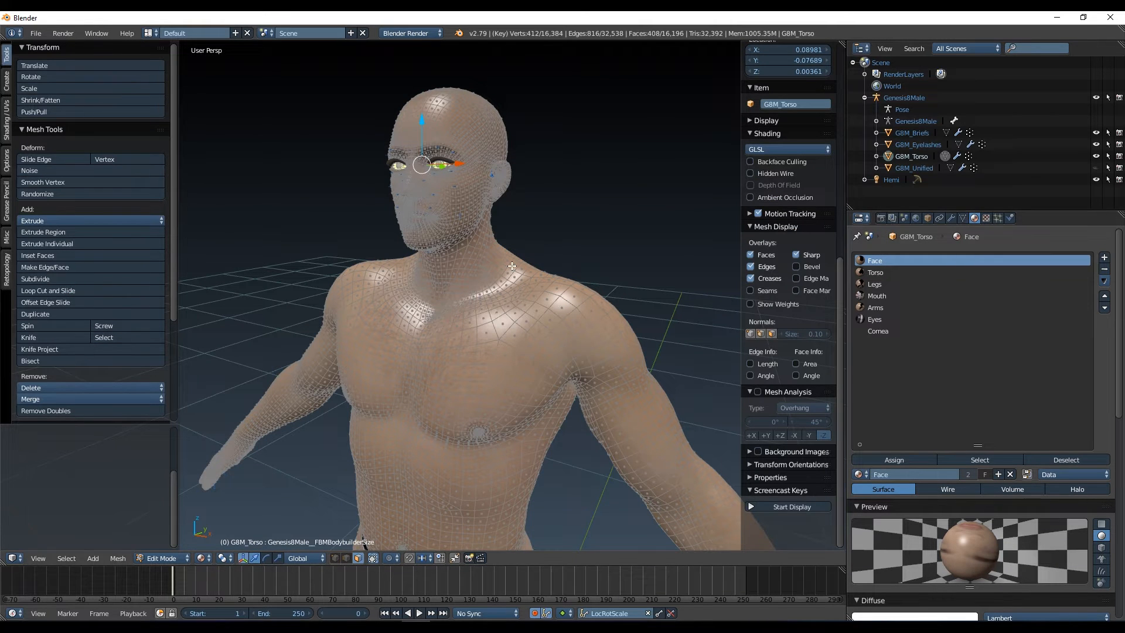
click(962, 218)
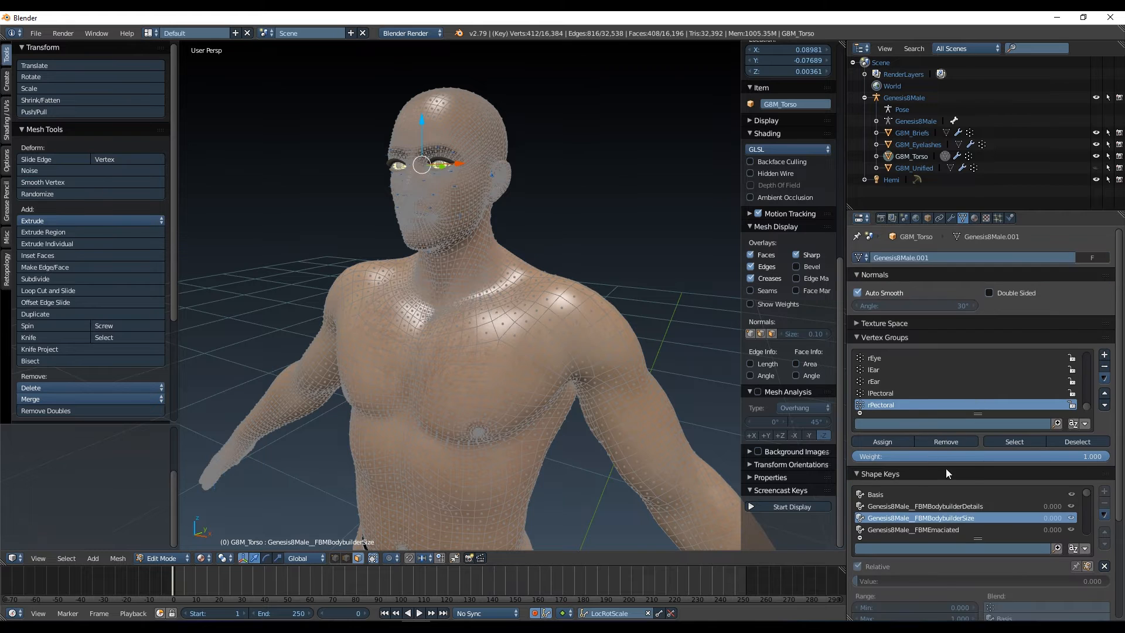
scroll(910, 389, up, 10)
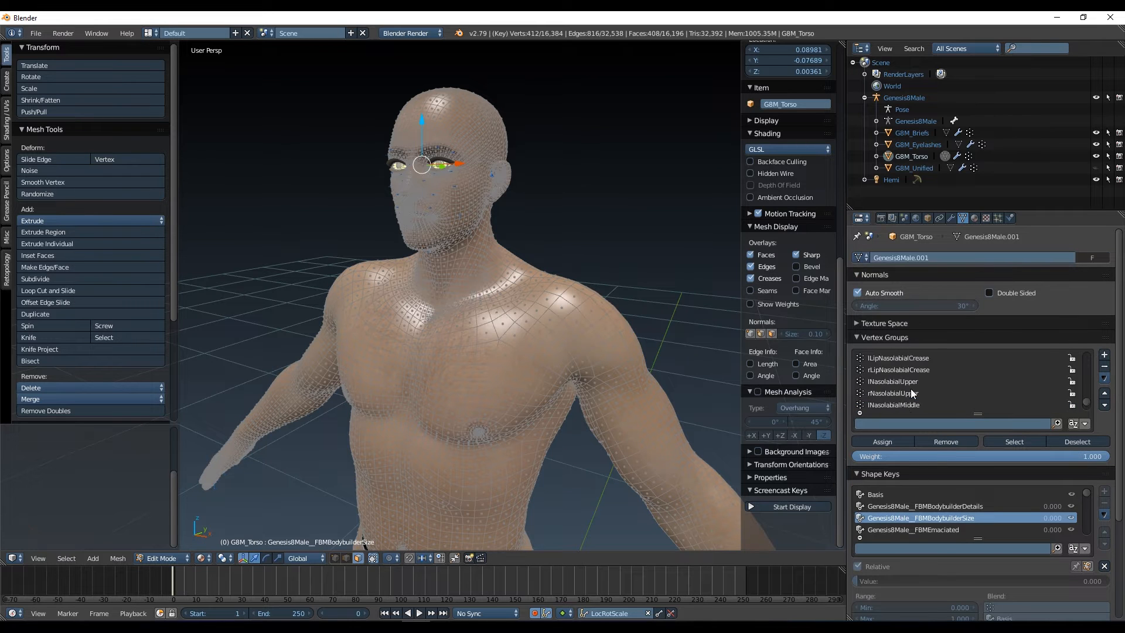
click(899, 494)
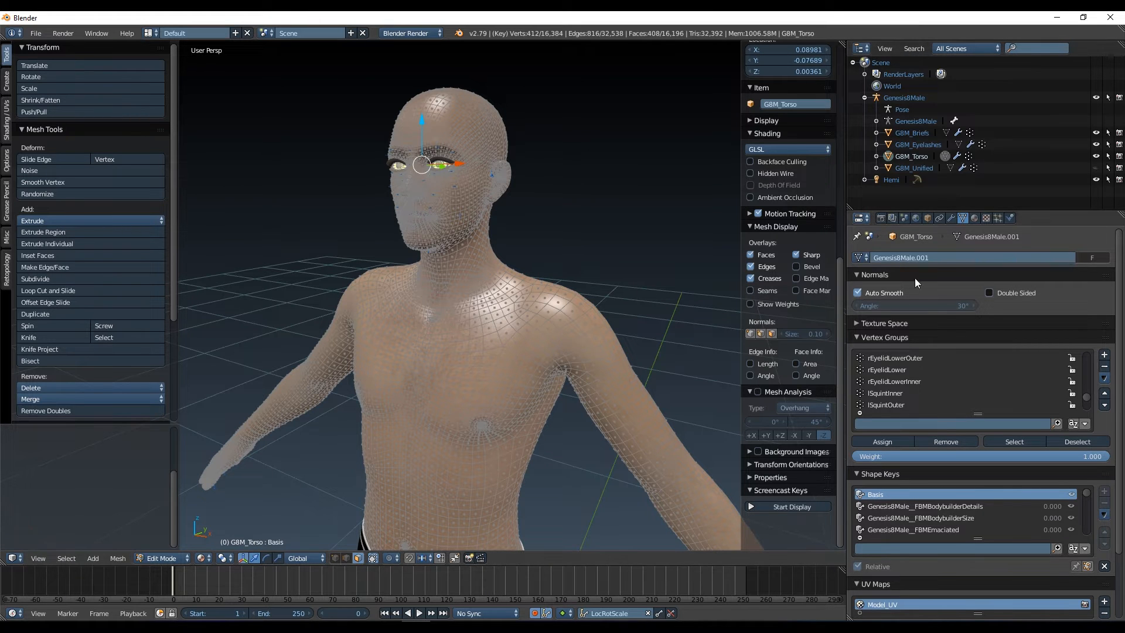
Separate only the faces assigned the Face material from G8M_Torso into a new object, and return to Object Mode
click(975, 218)
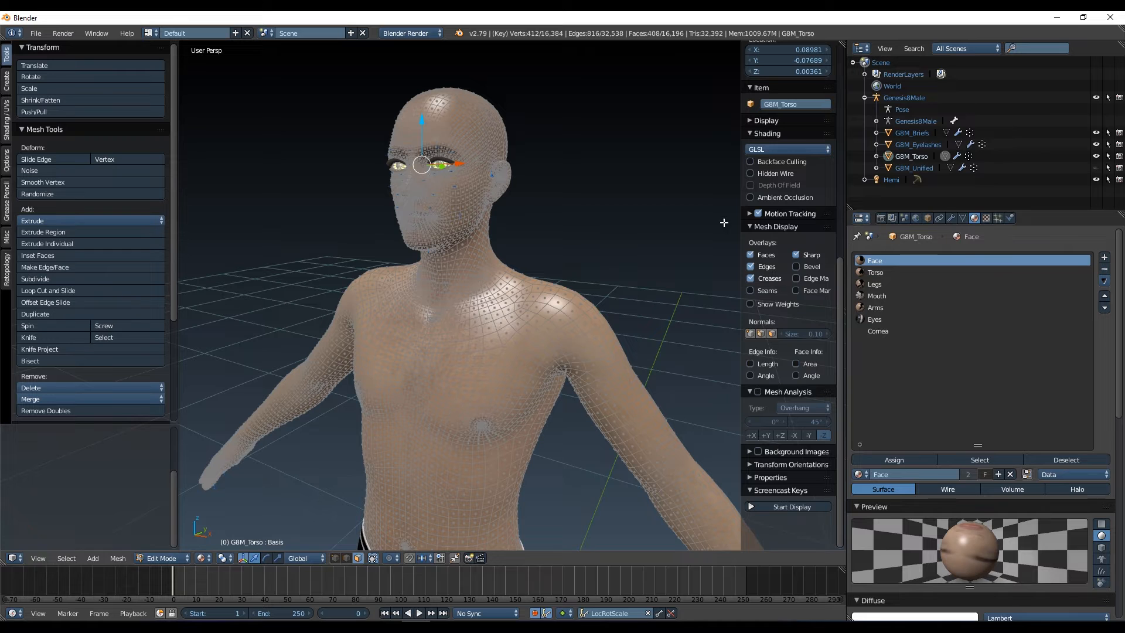
scroll(788, 246, down, 5)
key(a)
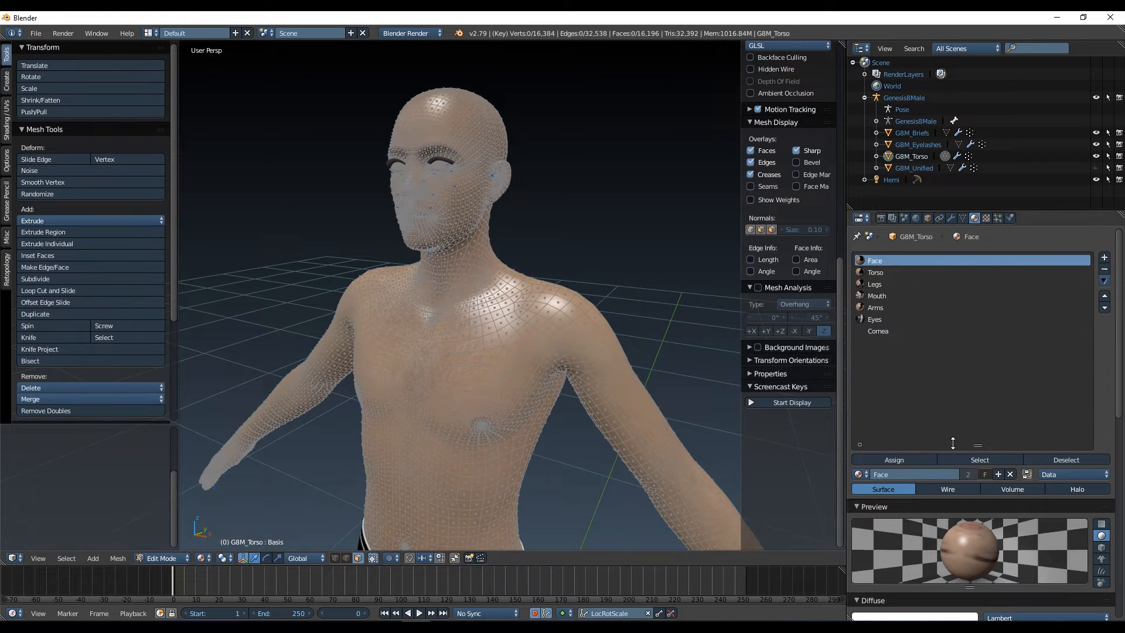
click(969, 460)
scroll(797, 283, up, 5)
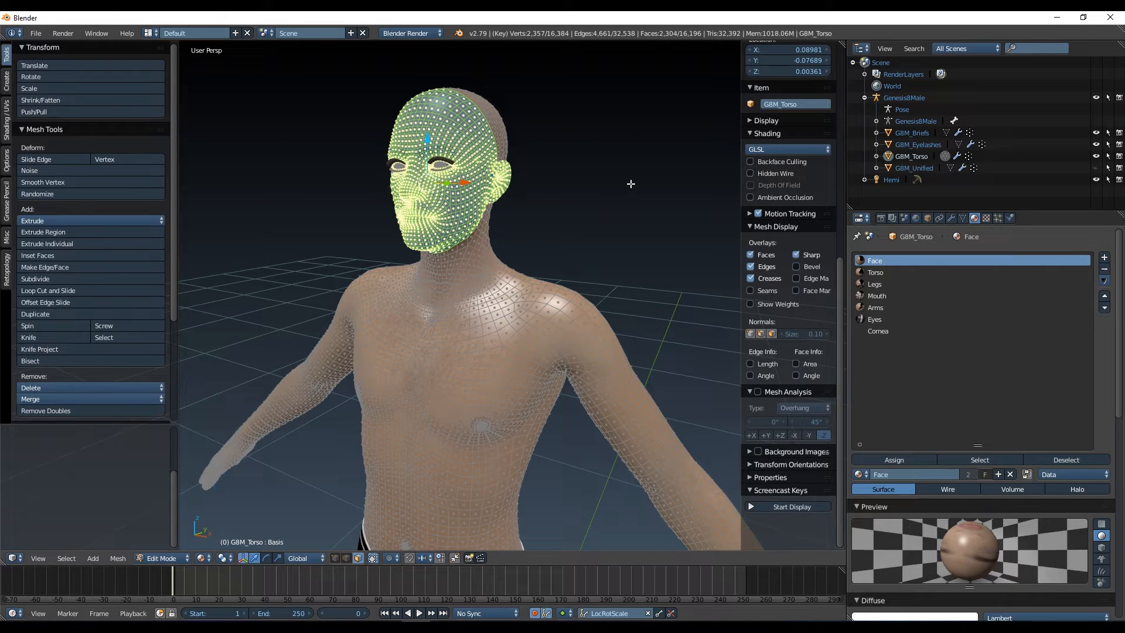
key(p)
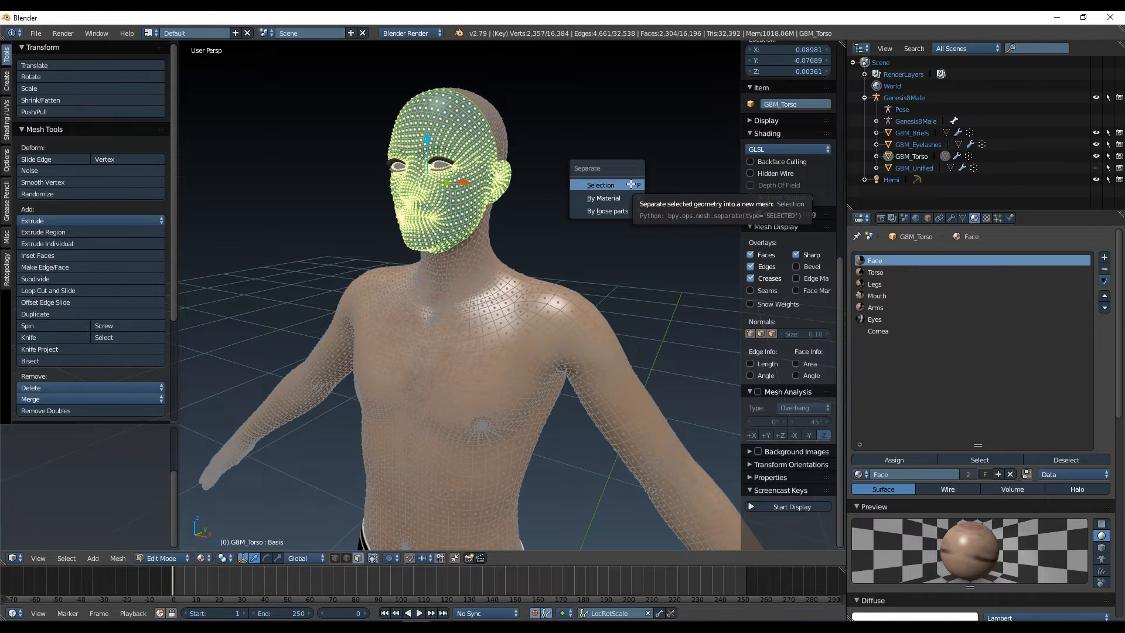
click(631, 185)
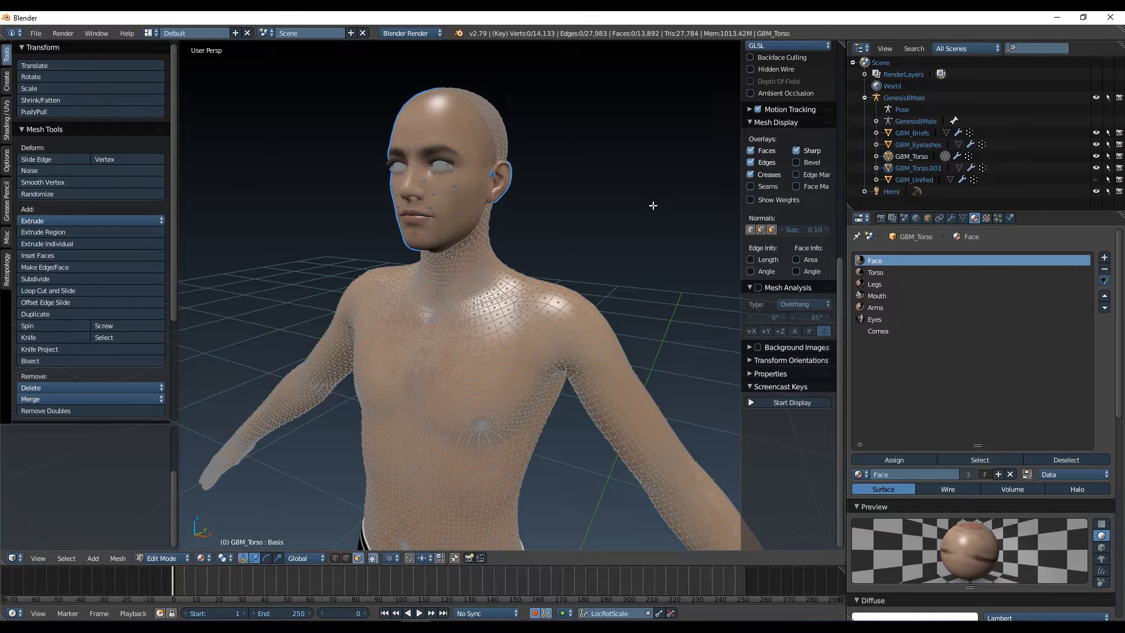
key(Tab)
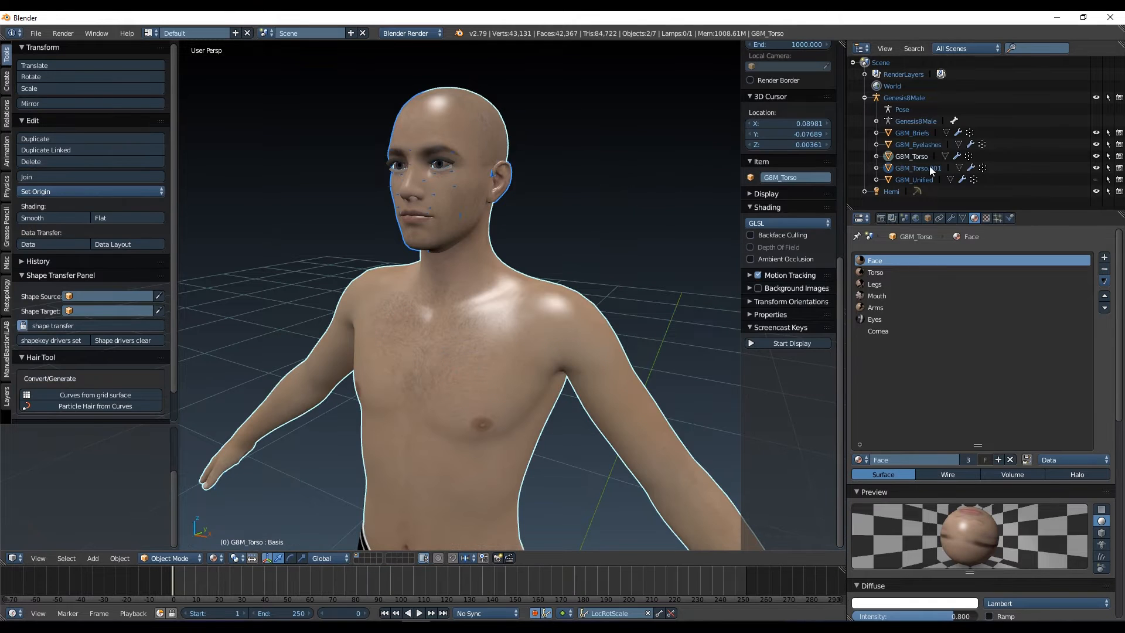
Toggle the visibility of the separated face mesh to check which geometry it contains
click(1097, 168)
click(1096, 168)
click(1096, 168)
click(1096, 168)
click(1097, 168)
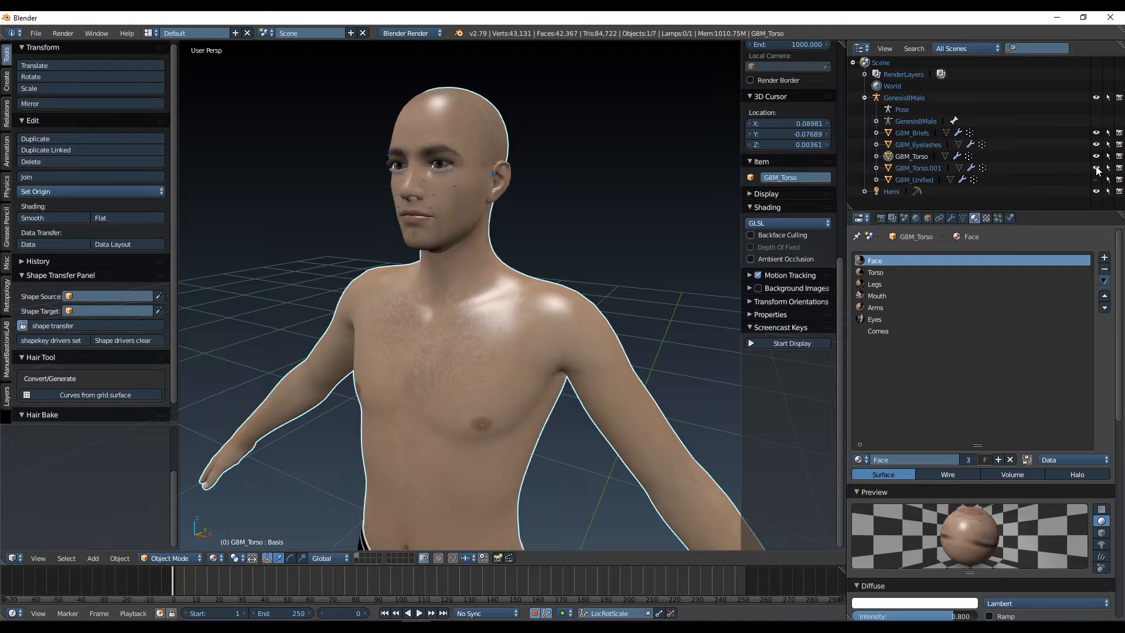
Rename the separated face mesh as G8M_Face
click(930, 168)
double_click(918, 169)
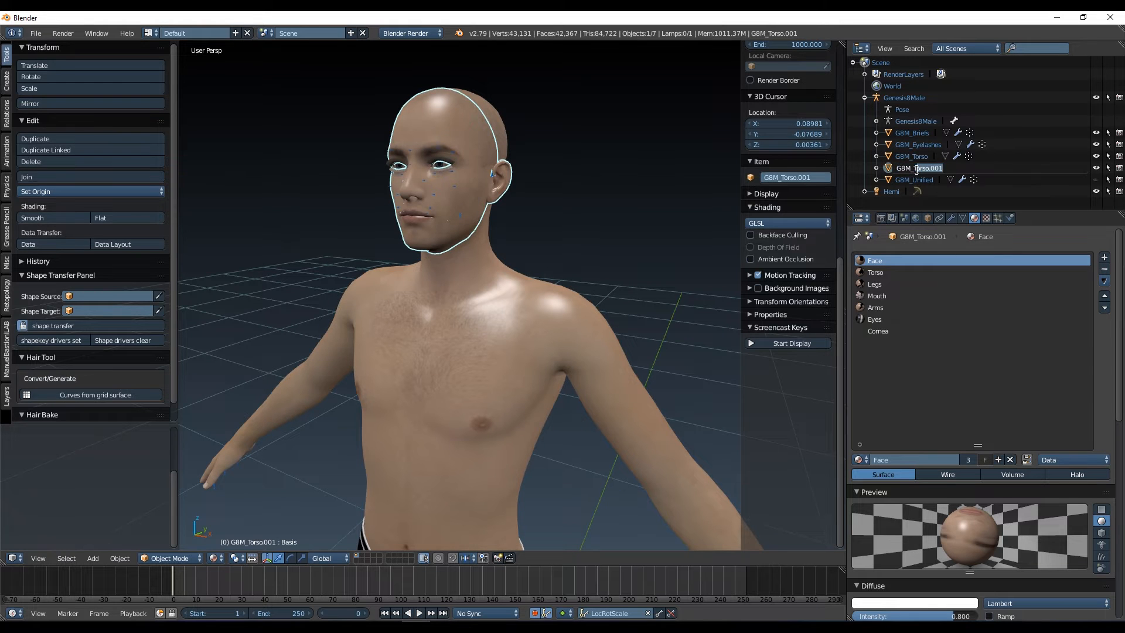
text(Face)
key(Return)
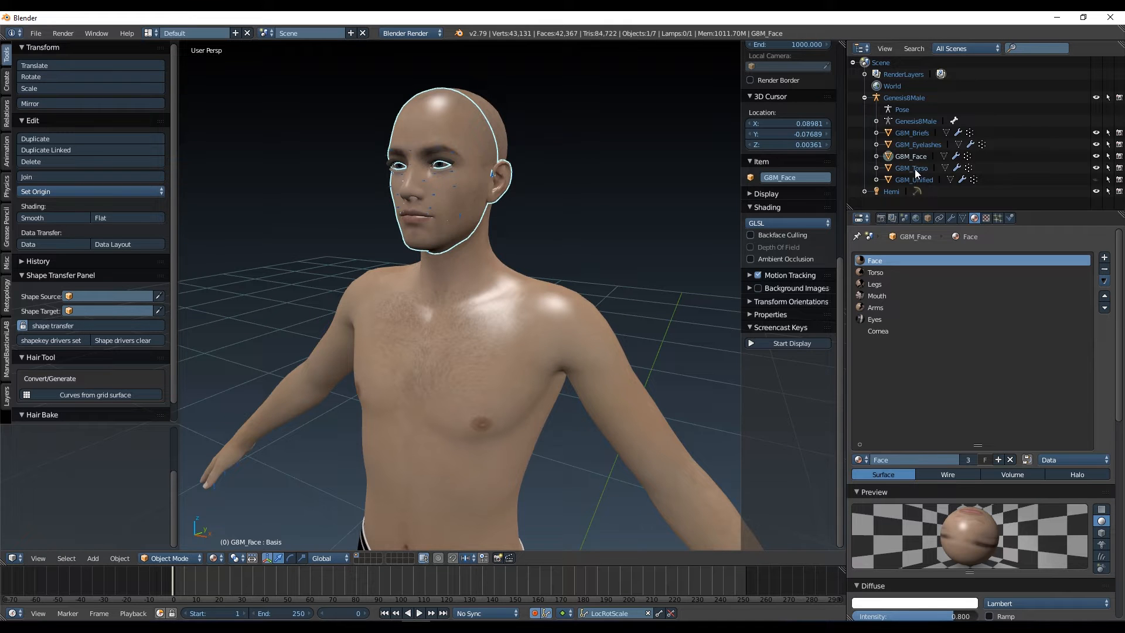
Separate only the faces assigned the Legs material from G8M_Torso into a new object
click(918, 168)
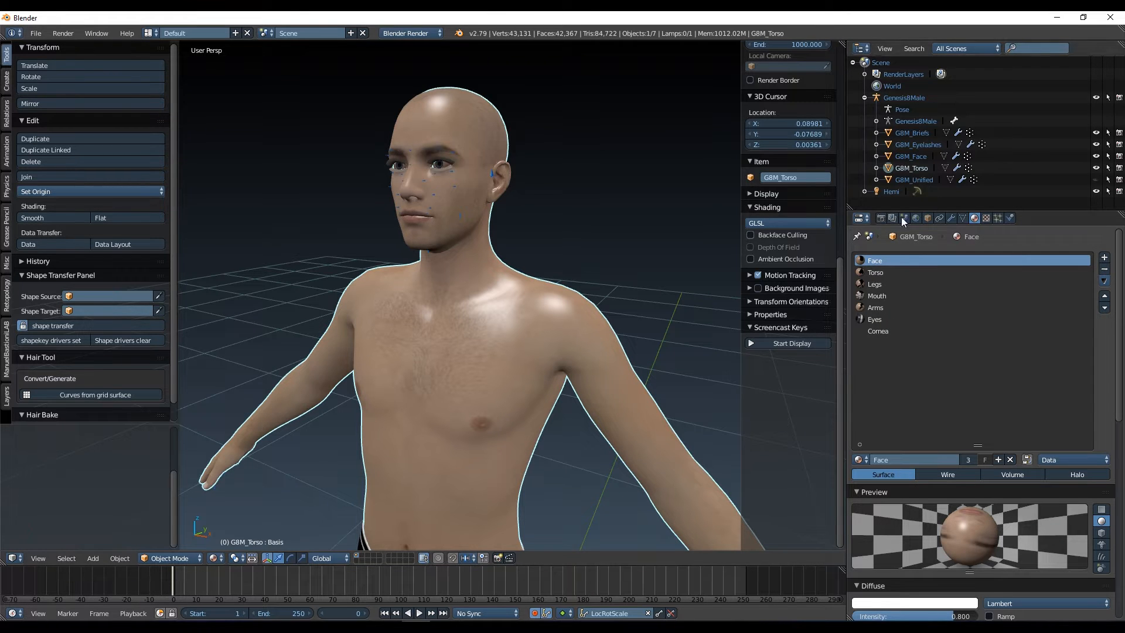
click(874, 284)
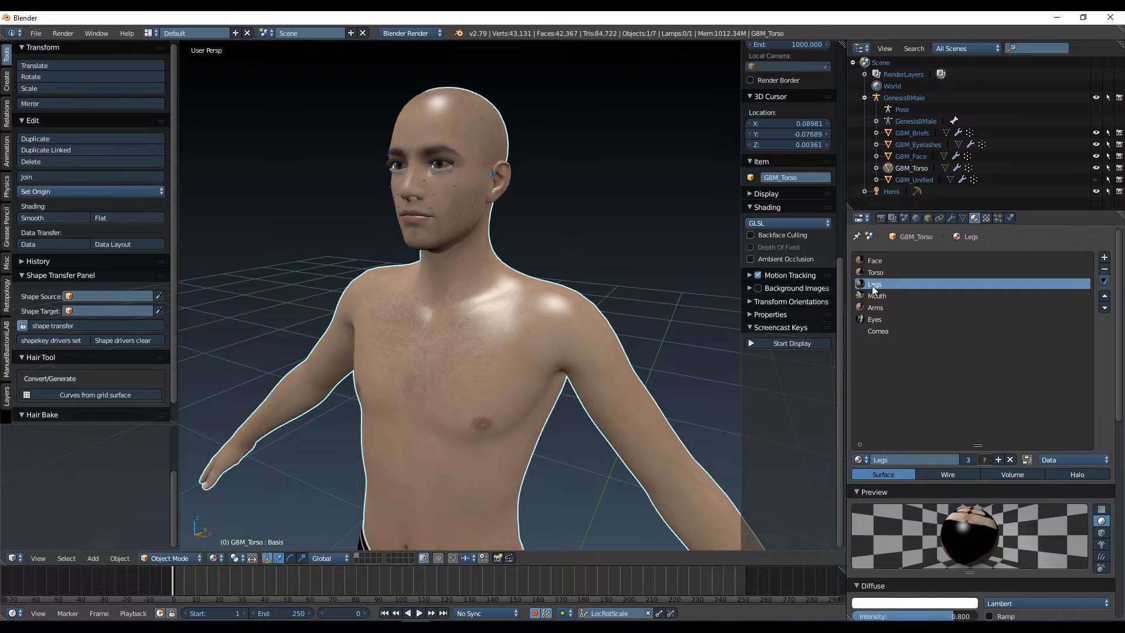
scroll(645, 411, down, 3)
shift+middle_drag(638, 436, 617, 230)
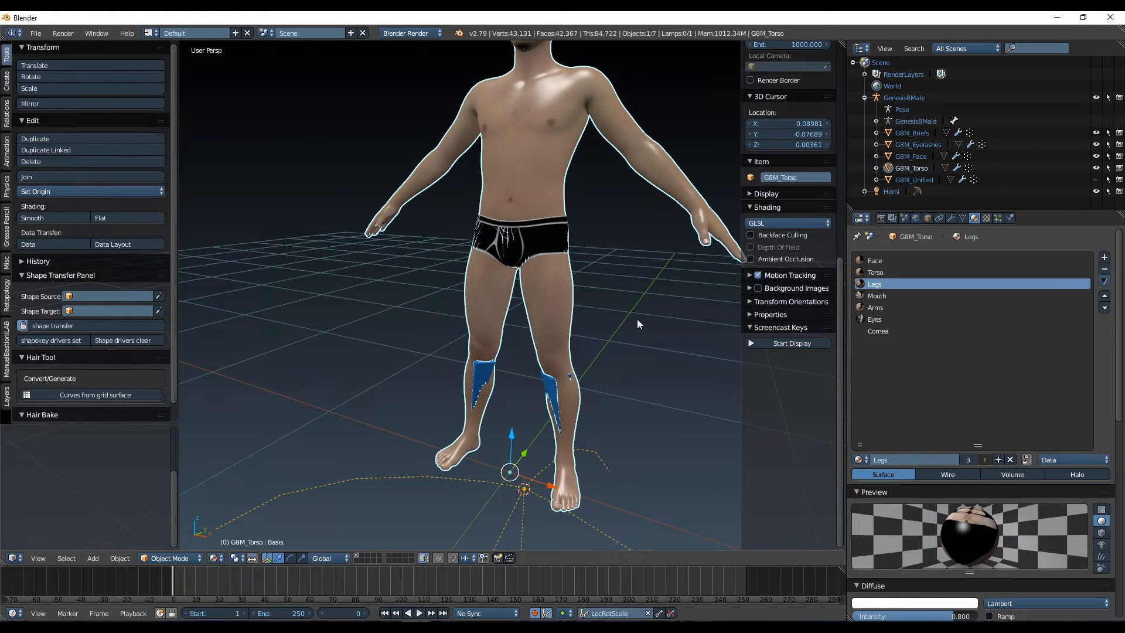
scroll(638, 319, up, 3)
key(Tab)
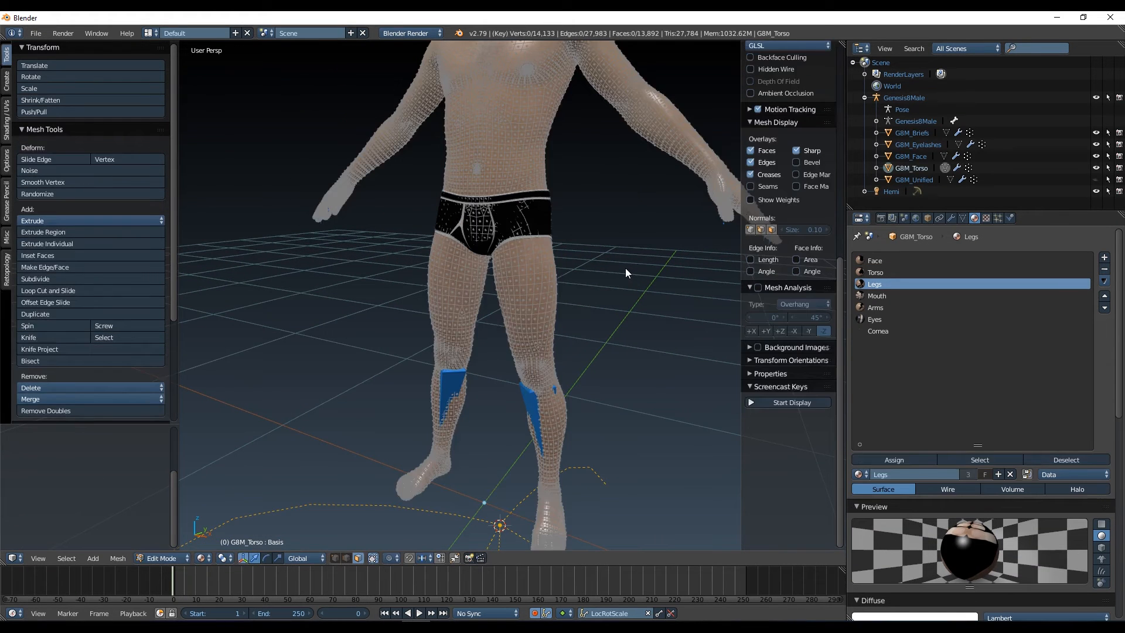
key(a)
key(a)
click(976, 459)
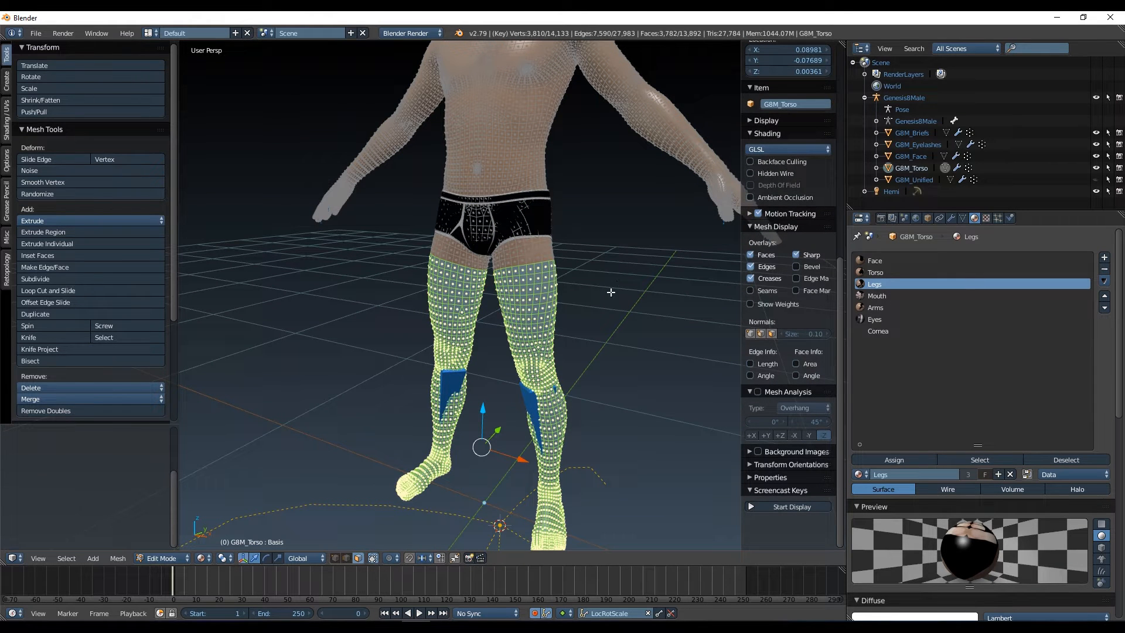
key(p)
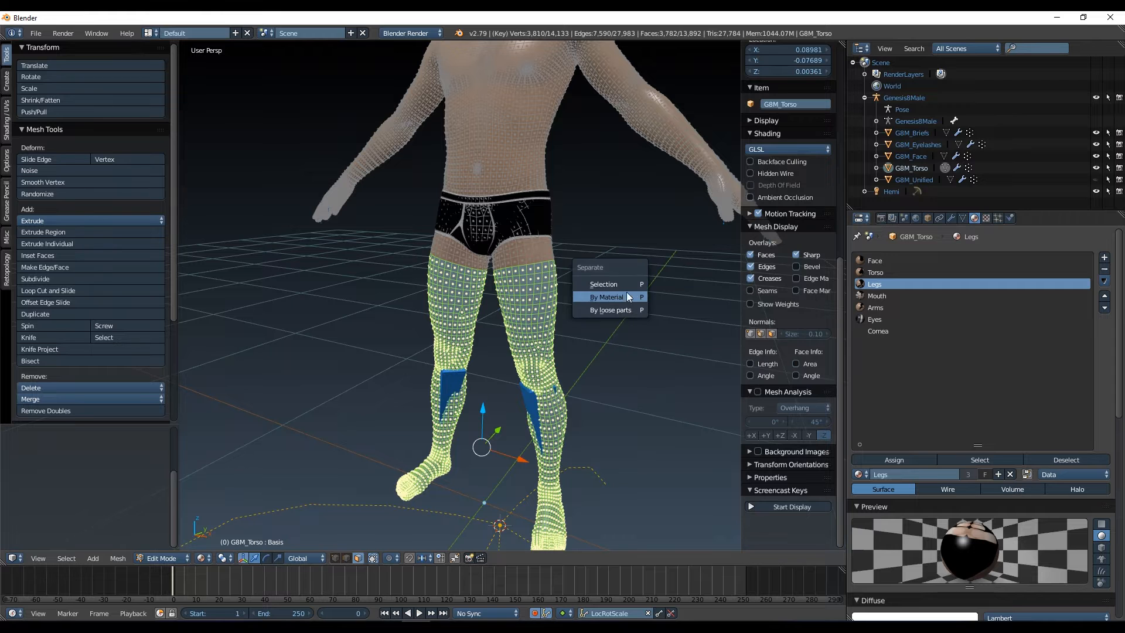
click(616, 285)
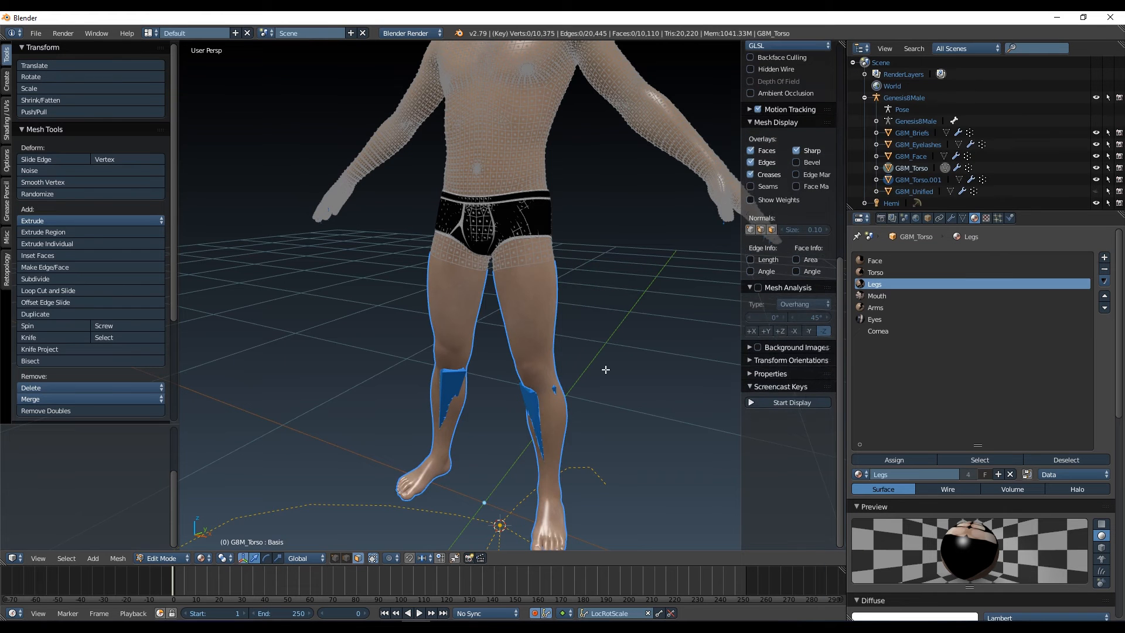
Return to Object Mode and rename the separated legs mesh as G8M_Legs
click(926, 180)
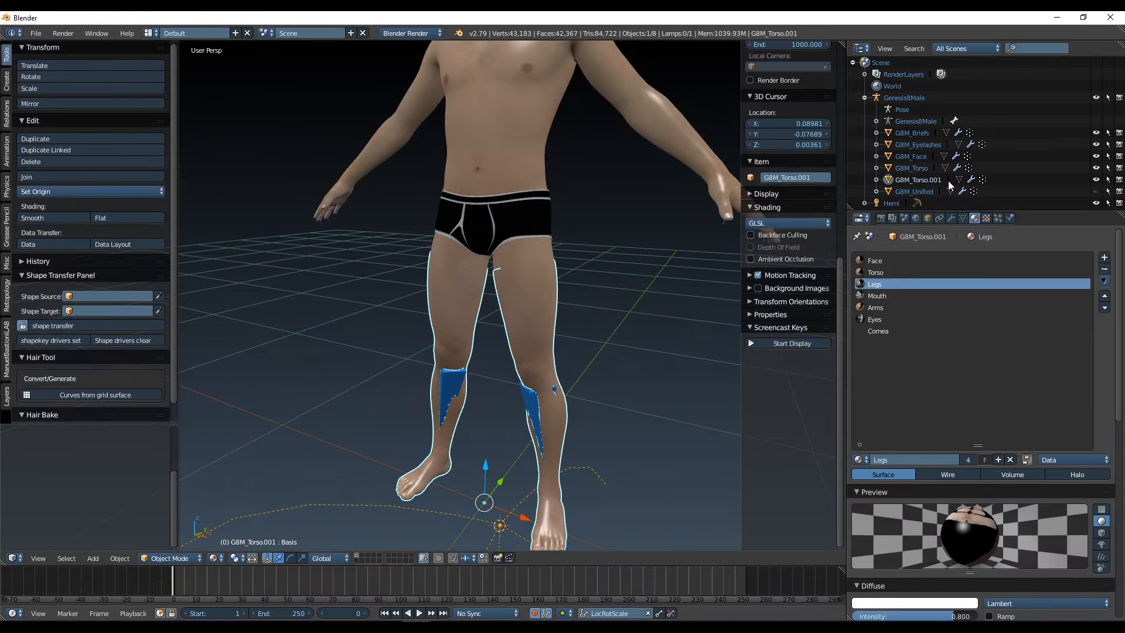
double_click(939, 180)
drag(950, 180, 919, 180)
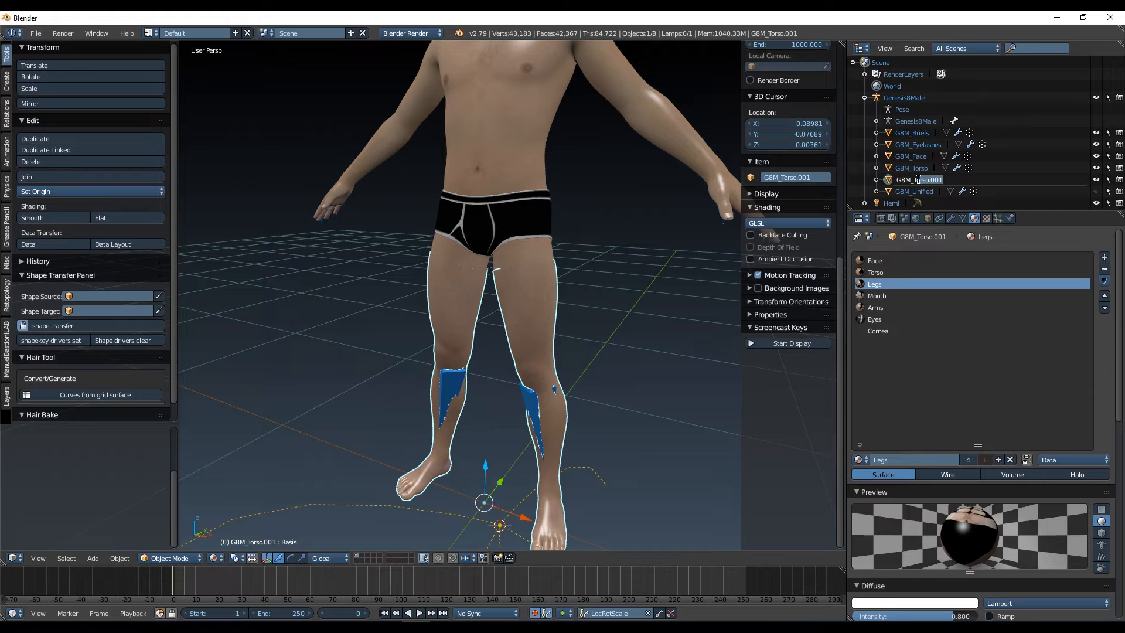
text(Legs)
key(Return)
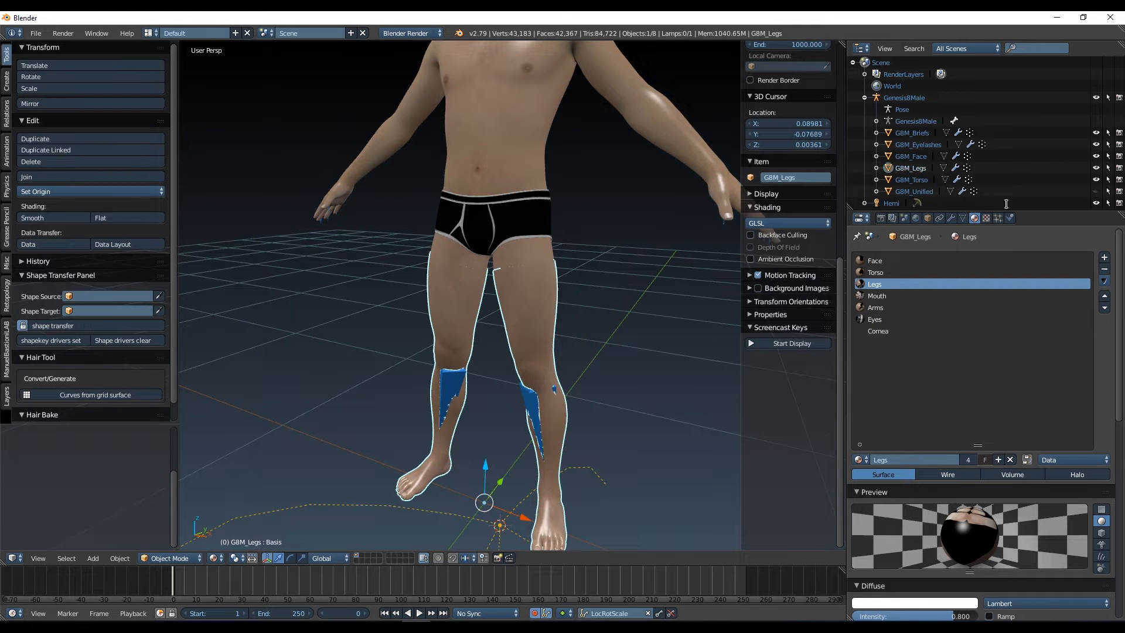
Separate only the faces assigned the Mouth material from G8M_Torso into a new object
click(919, 179)
click(878, 296)
key(Tab)
click(977, 460)
key(p)
click(670, 280)
Rename the separated mouth mesh as G8M_Mouth
double_click(930, 191)
text(Mouth)
key(Return)
Separate only the faces assigned the Arms material from G8M_Torso into a new object
click(917, 191)
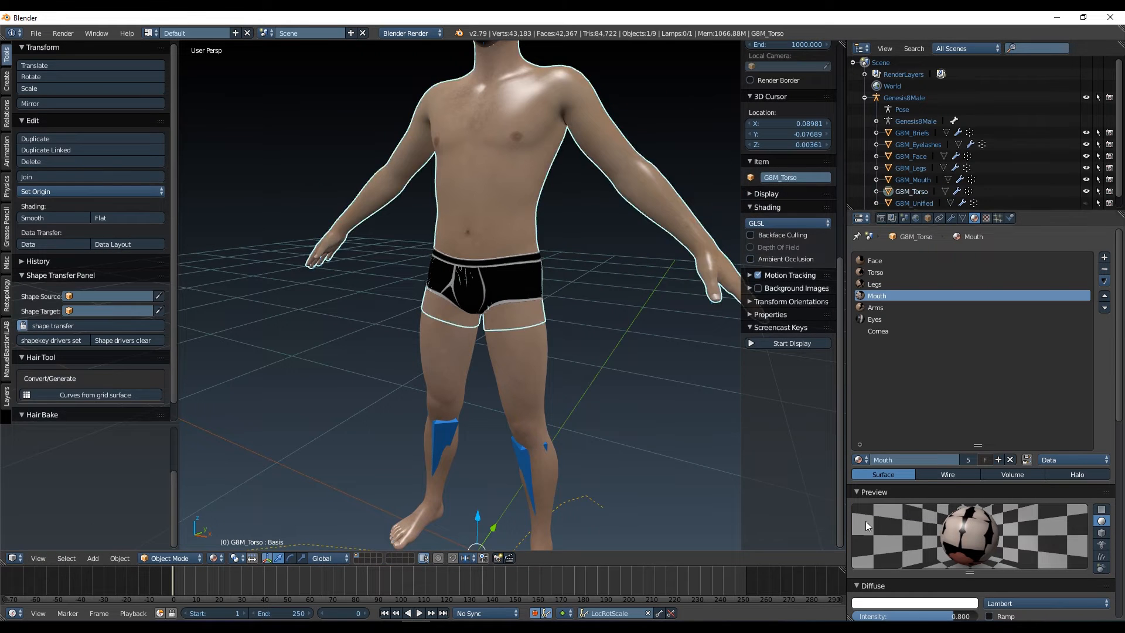
click(878, 308)
key(Tab)
click(977, 460)
key(p)
click(642, 345)
Rename the separated arms mesh as G8M_Arms
double_click(931, 204)
text(Arms)
key(Return)
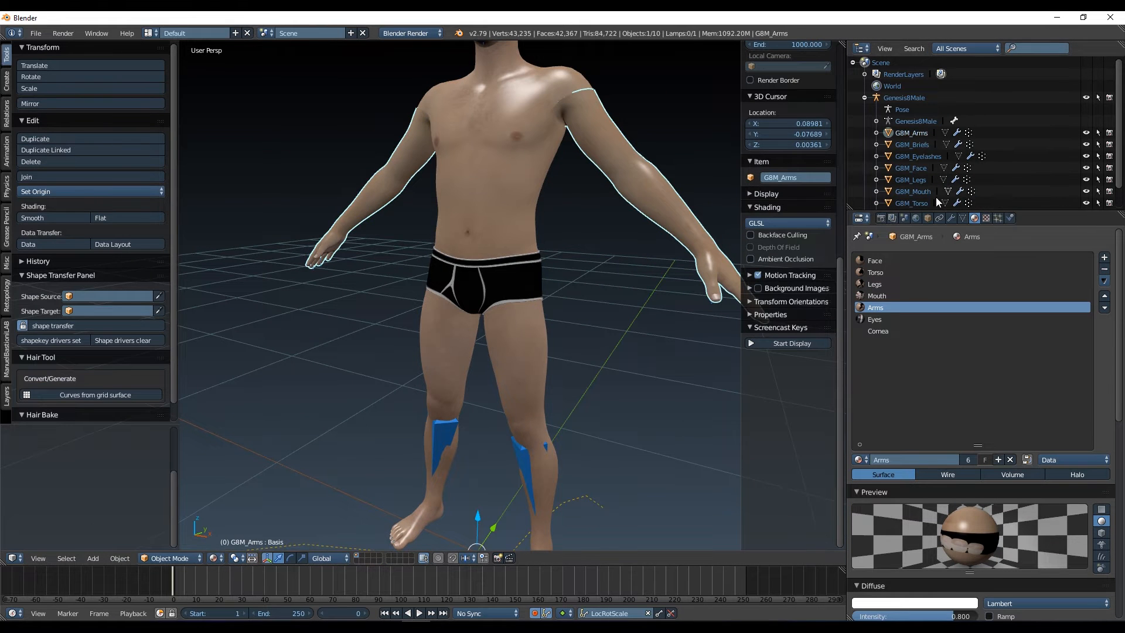
Separate the faces assigned the Eyes material from G8M_Torso and rename the new object as G8M_Eyes
scroll(708, 358, down, 1)
click(913, 204)
click(877, 320)
key(Tab)
double_click(915, 180)
text(G8M_Eyes)
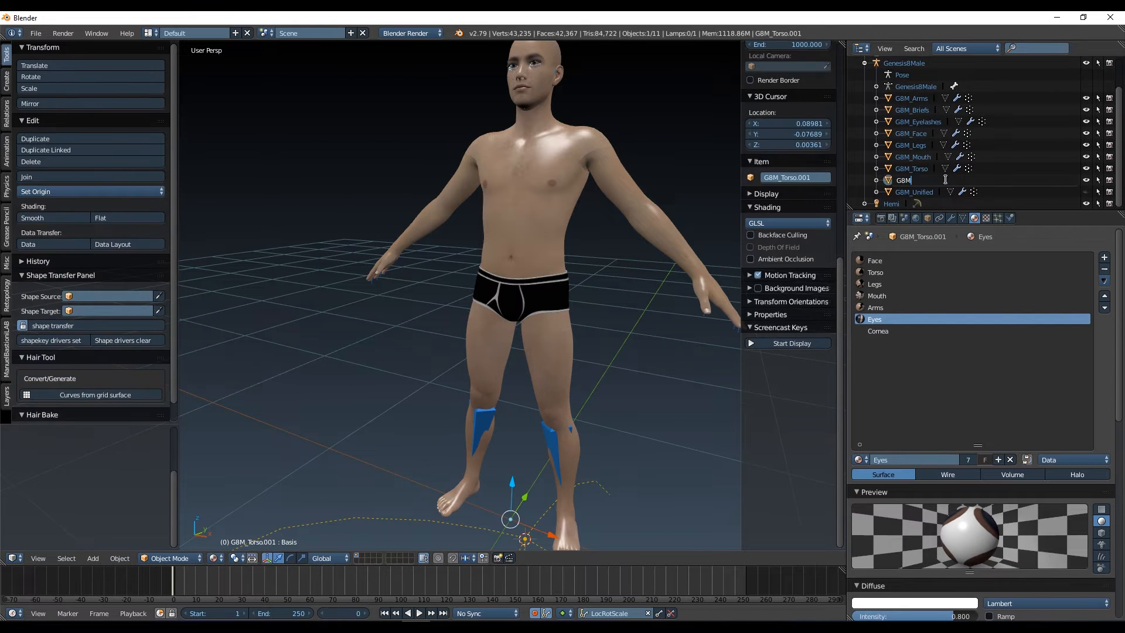
key(Return)
Separate the faces assigned the Cornea material from G8M_Torso and rename the new object as G8M_Cornea
click(878, 331)
key(Tab)
key(Tab)
click(912, 181)
click(879, 331)
key(Tab)
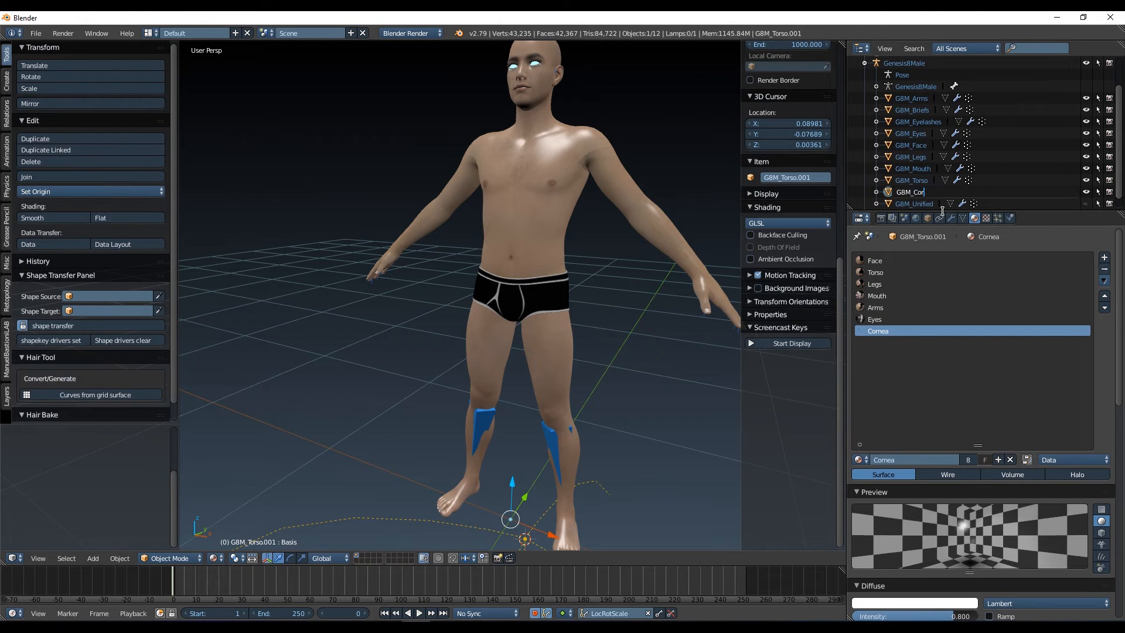
scroll(723, 280, up, 3)
scroll(723, 280, down, 3)
shift+middle_drag(658, 252, 655, 357)
scroll(646, 231, up, 2)
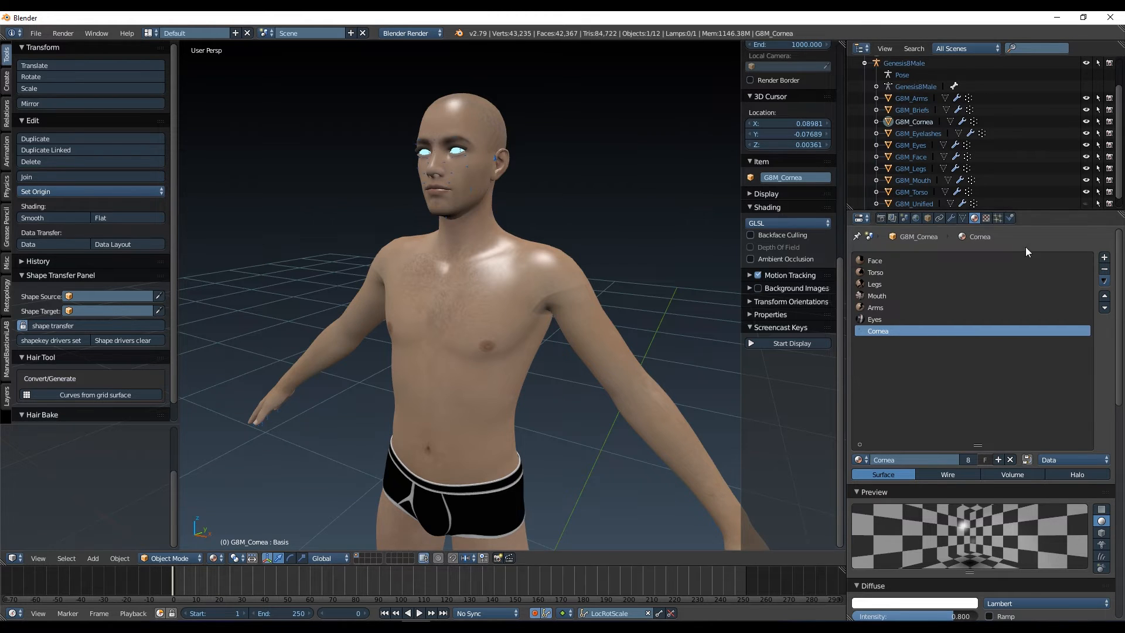
Remove every material slot except Arms from G8M_Arms
click(912, 97)
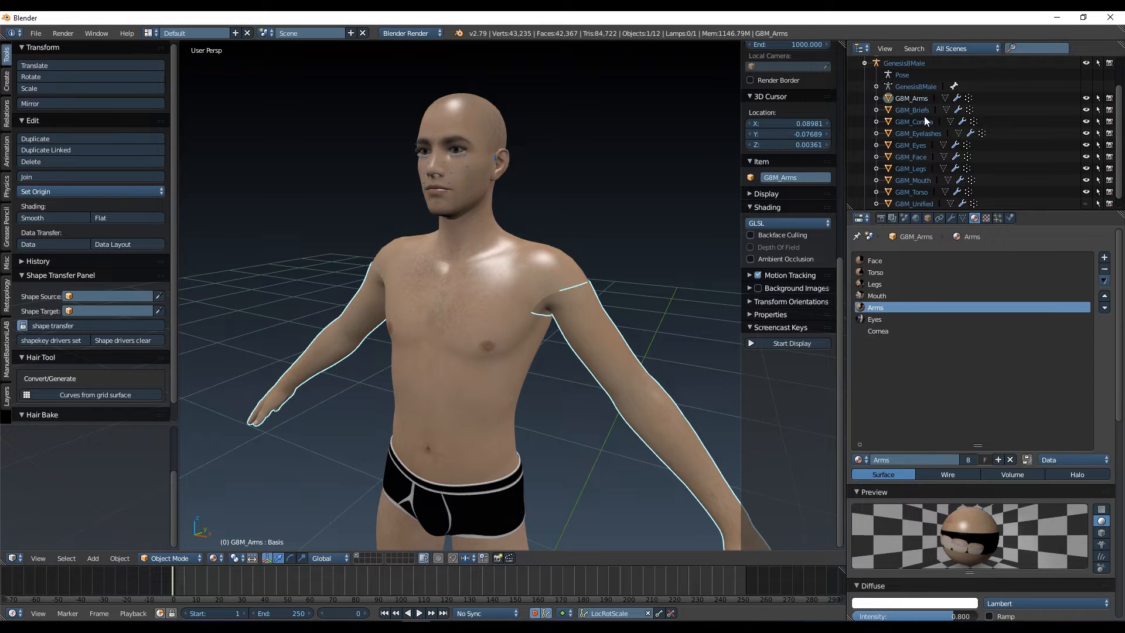
click(879, 259)
click(1104, 269)
click(1104, 269)
click(1104, 268)
click(1104, 269)
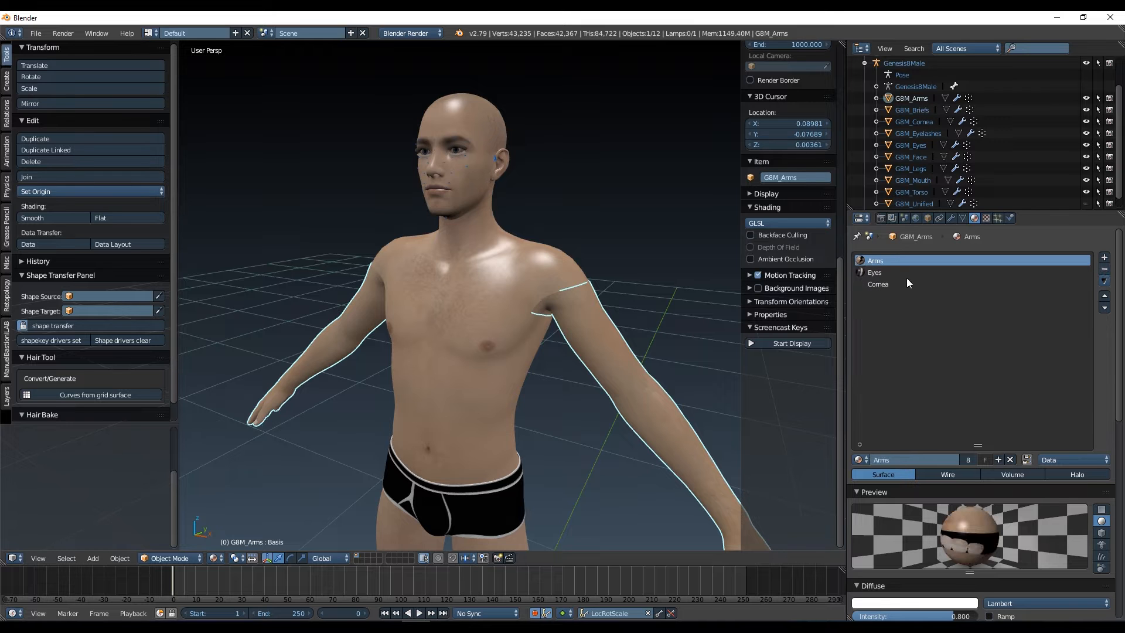
click(907, 273)
click(1104, 269)
click(1104, 269)
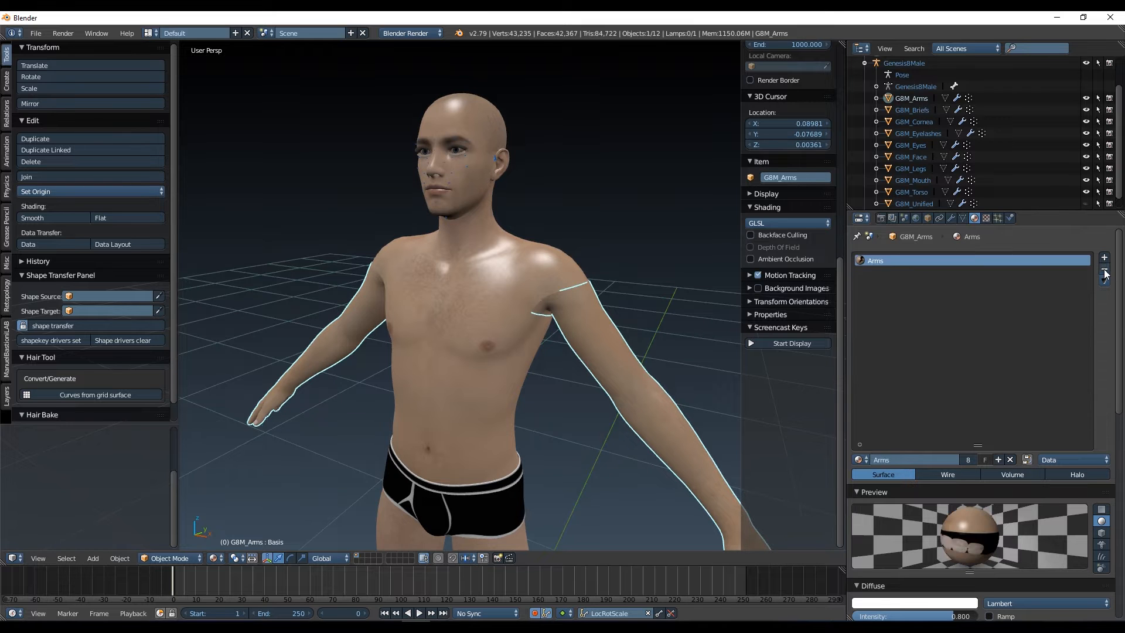
Remove every material slot except Cornea from G8M_Cornea
click(914, 122)
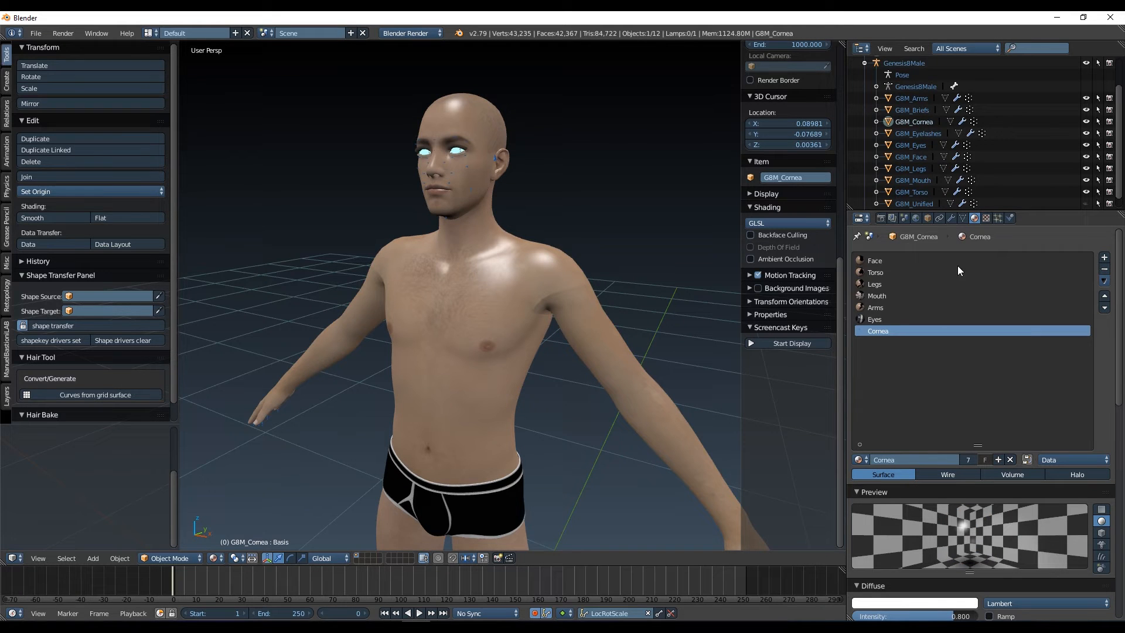
click(886, 259)
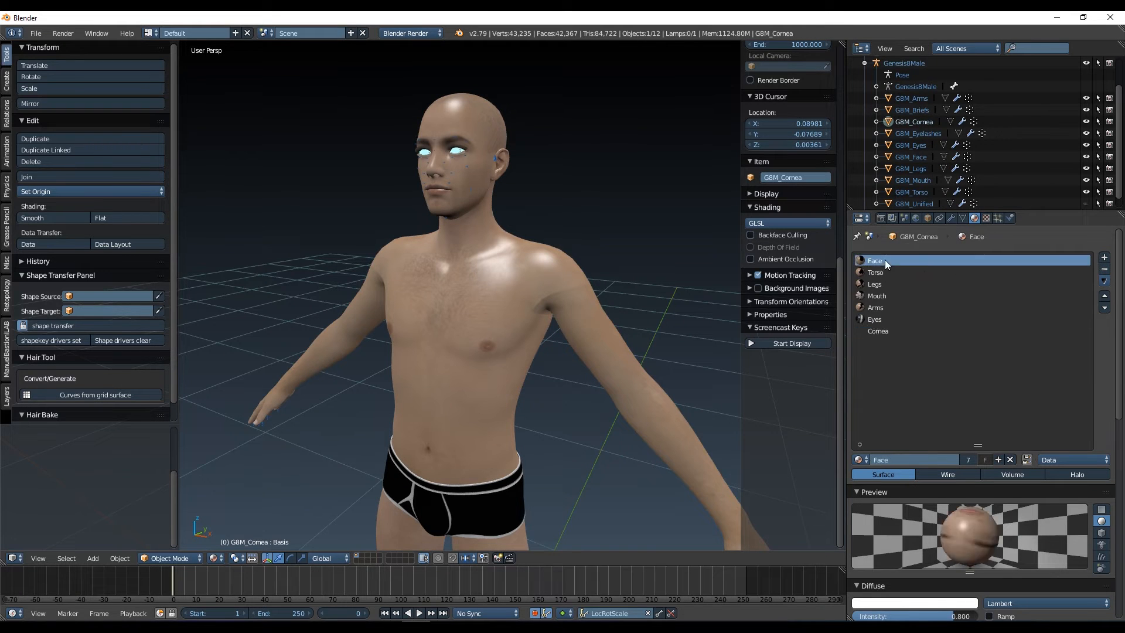
click(1105, 270)
click(1104, 269)
click(1105, 269)
click(1105, 270)
click(1104, 270)
click(1105, 270)
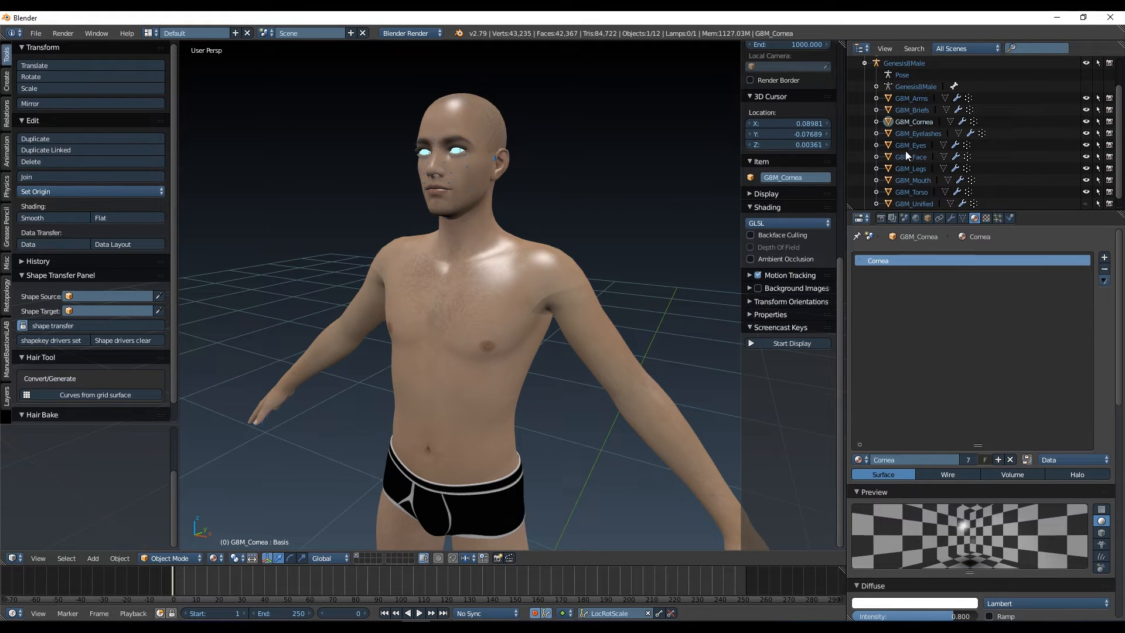
Remove every material slot except Eyes from G8M_Eyes
click(909, 134)
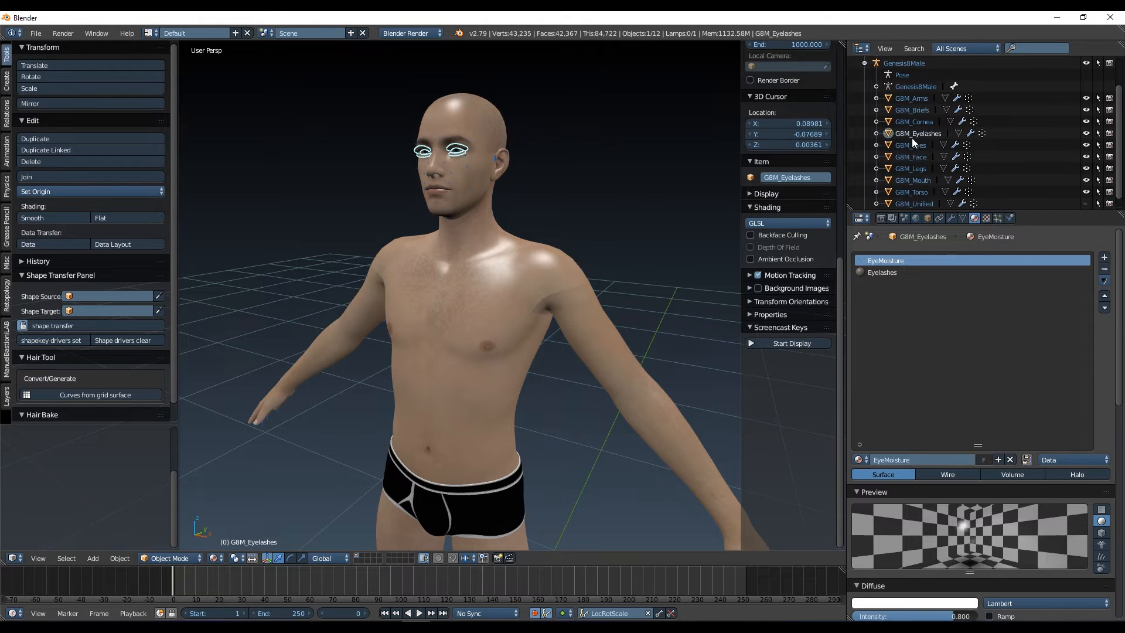
key(KP_Decimal)
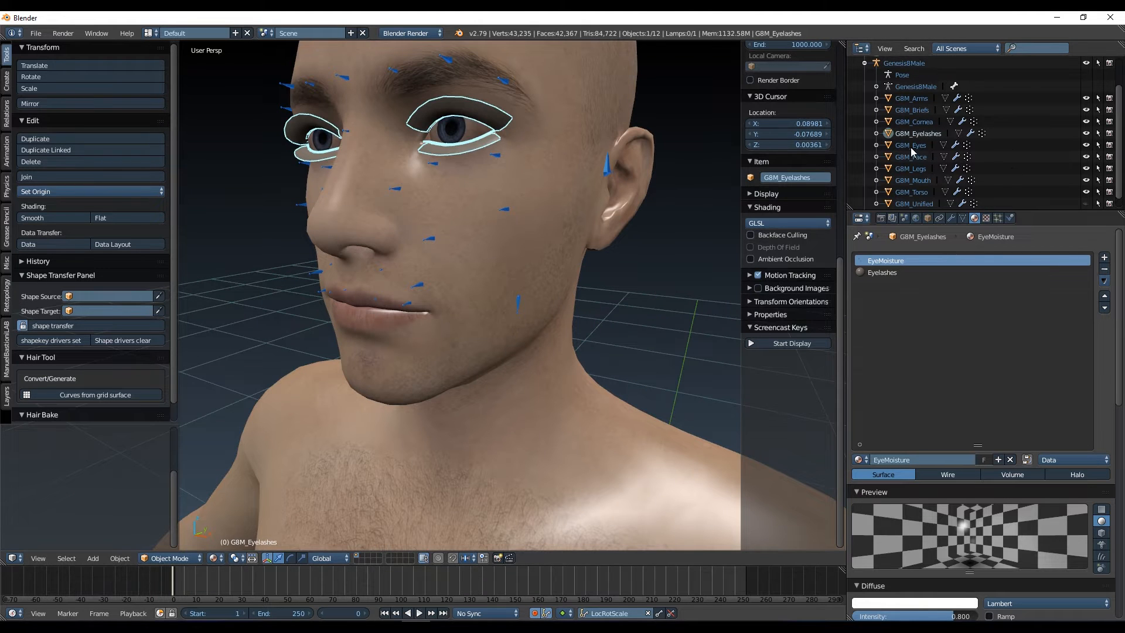
click(912, 147)
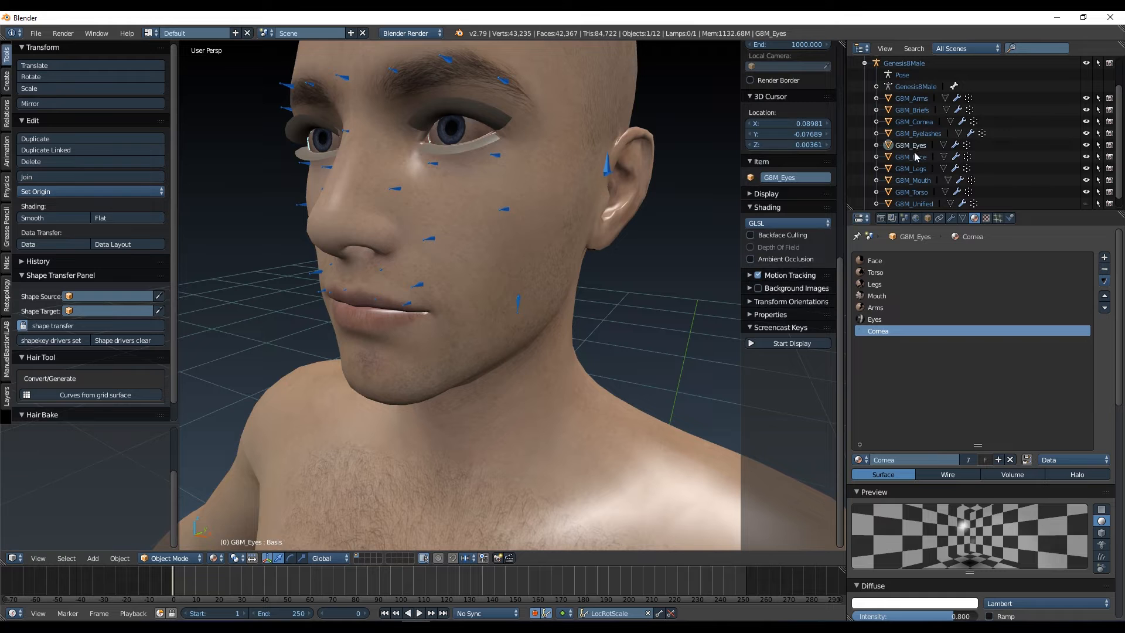
click(875, 261)
click(1104, 270)
click(1104, 270)
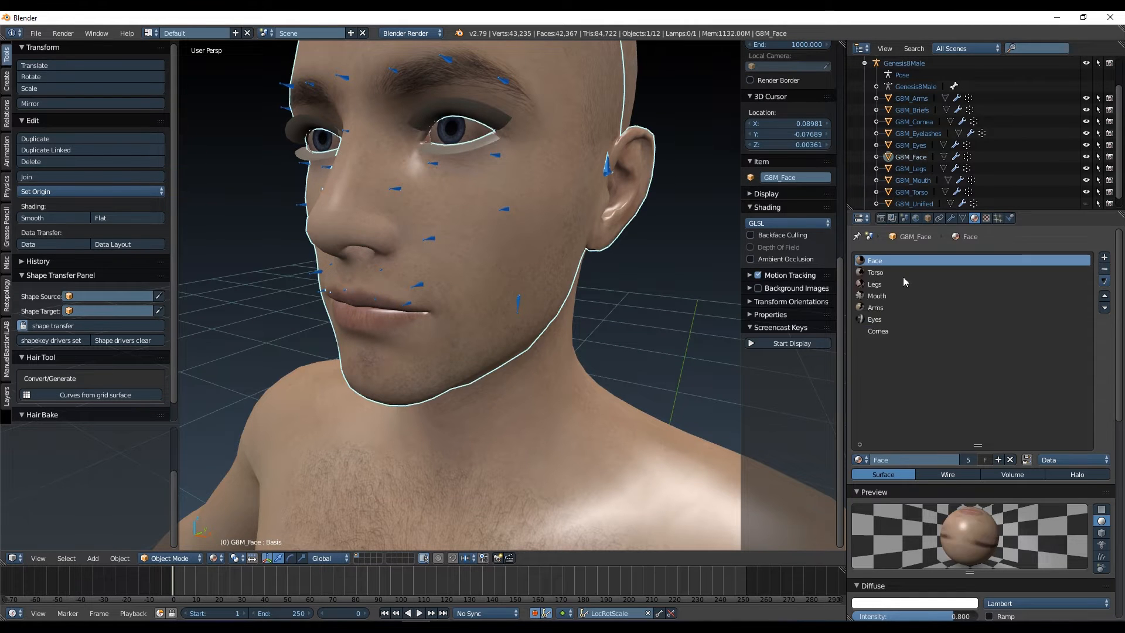
Remove the unused material slots from G8M_Face, G8M_Legs, G8M_Mouth and G8M_Torso, keeping only each part's own material
click(1104, 270)
click(912, 180)
click(876, 261)
click(1104, 270)
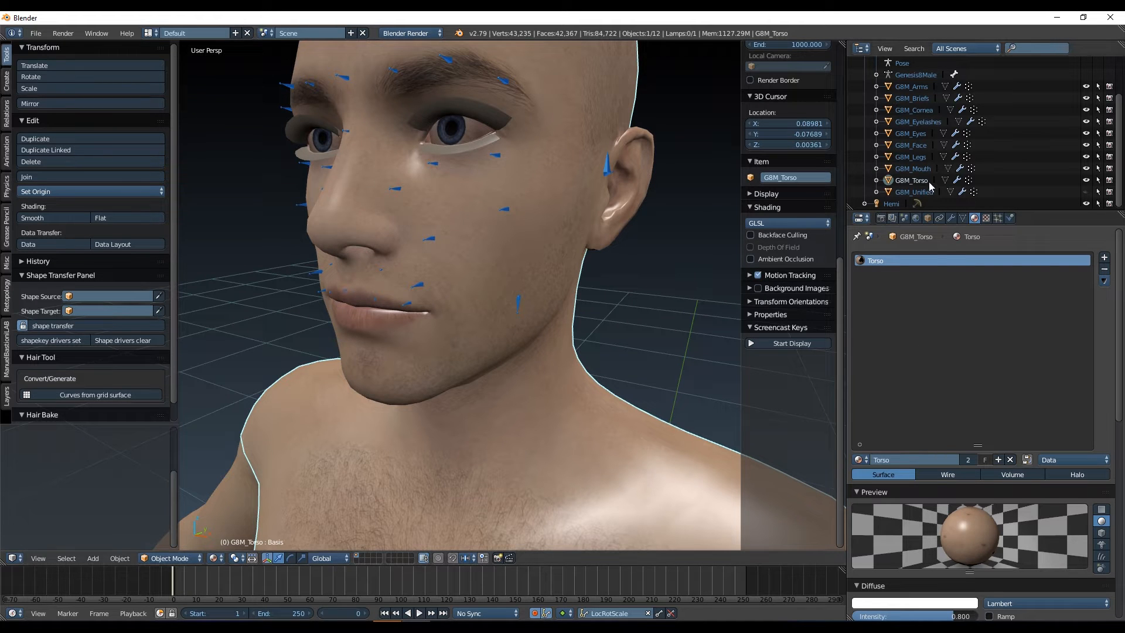
Check the remaining material slots of the mouth, legs, face, eyes, cornea and arms objects
click(914, 169)
click(912, 145)
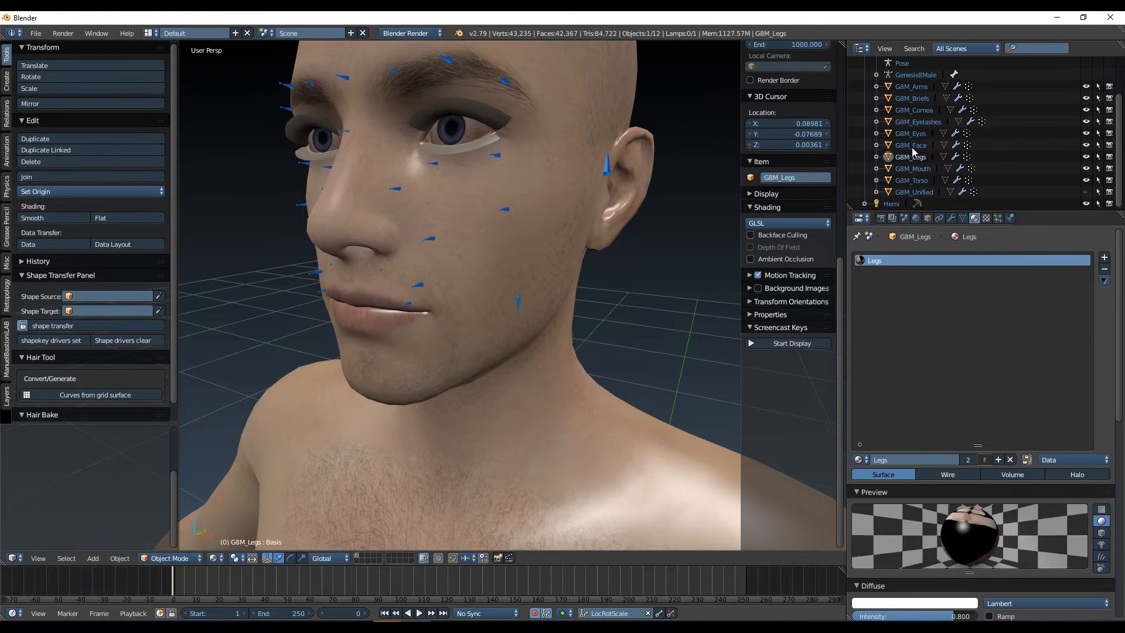
click(912, 135)
click(912, 110)
click(909, 86)
click(914, 134)
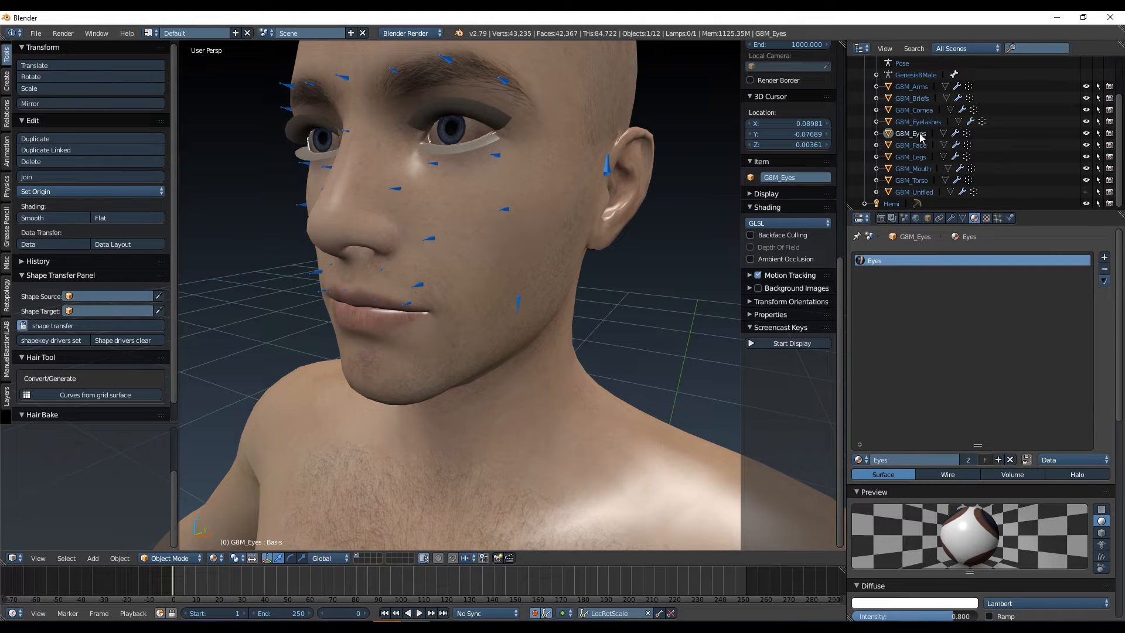
Separate the whole G8M_Eyelashes mesh by material and return to Object Mode
click(920, 122)
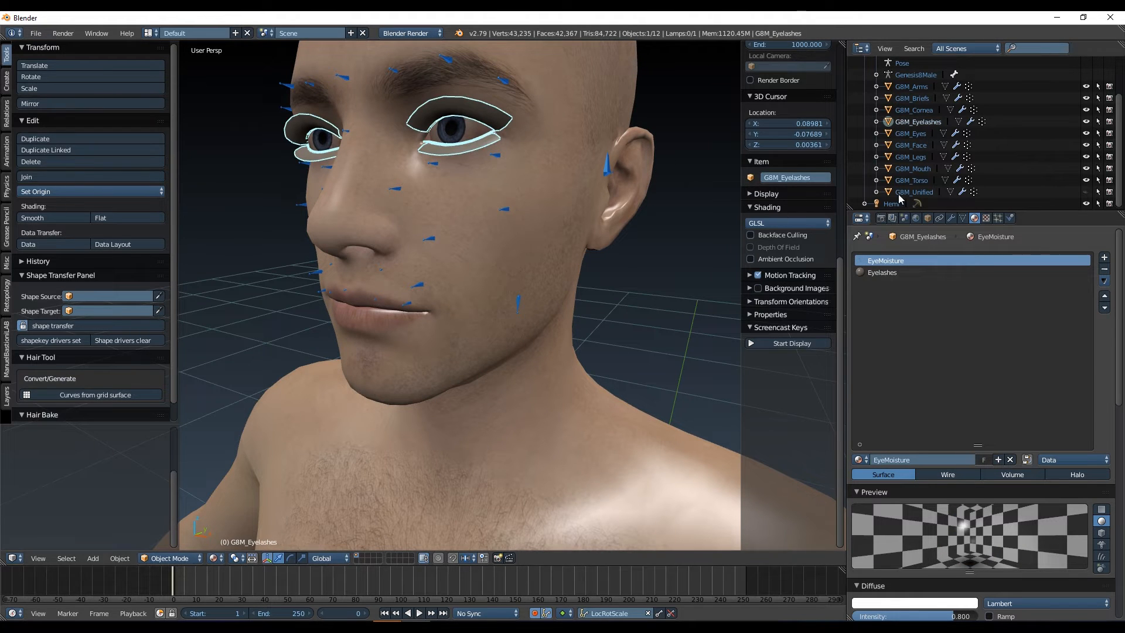
middle_drag(641, 185, 488, 242)
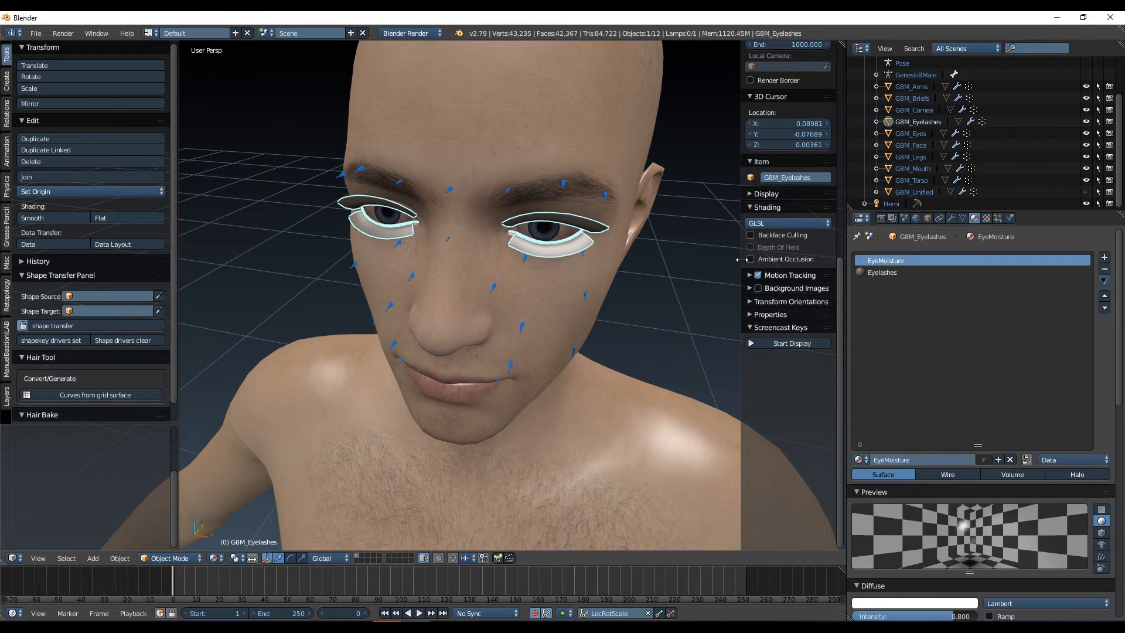
key(Tab)
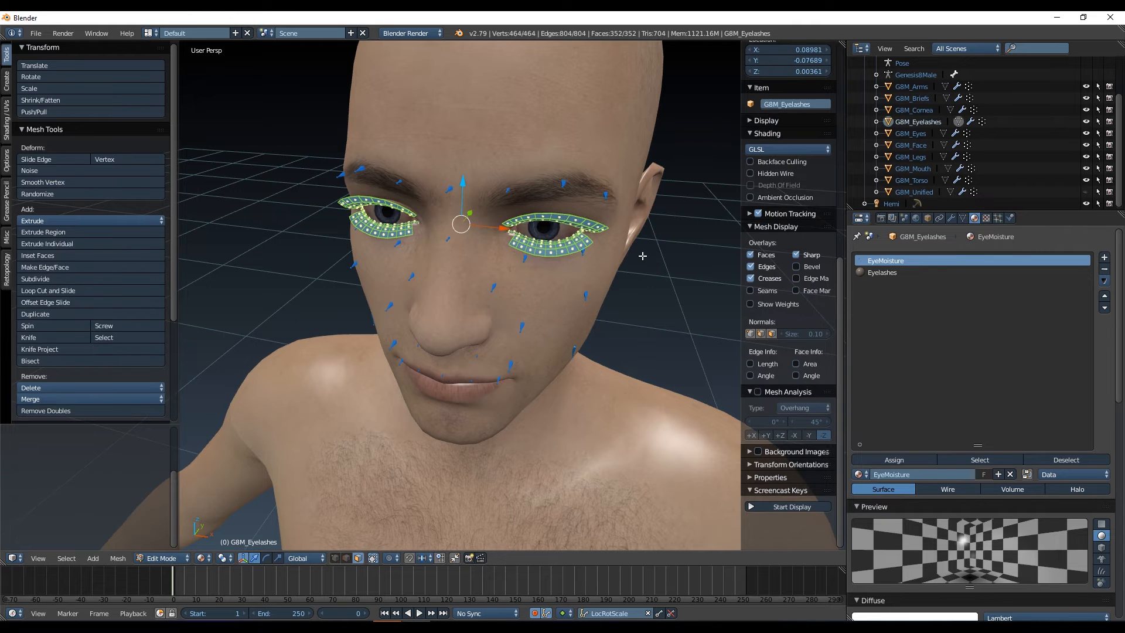
key(p)
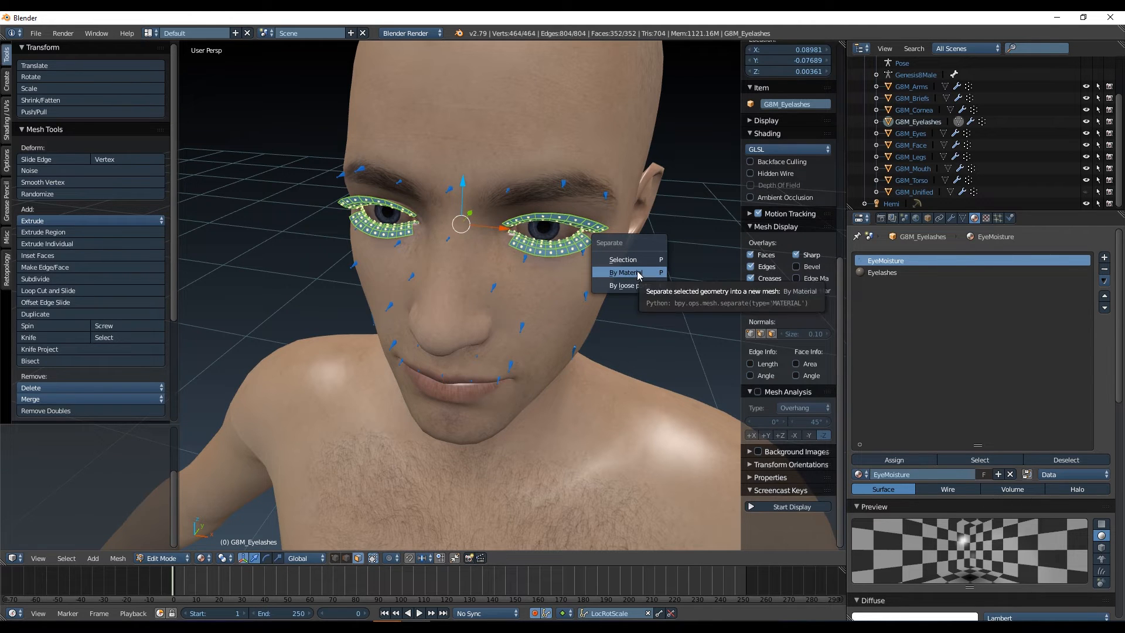
click(637, 271)
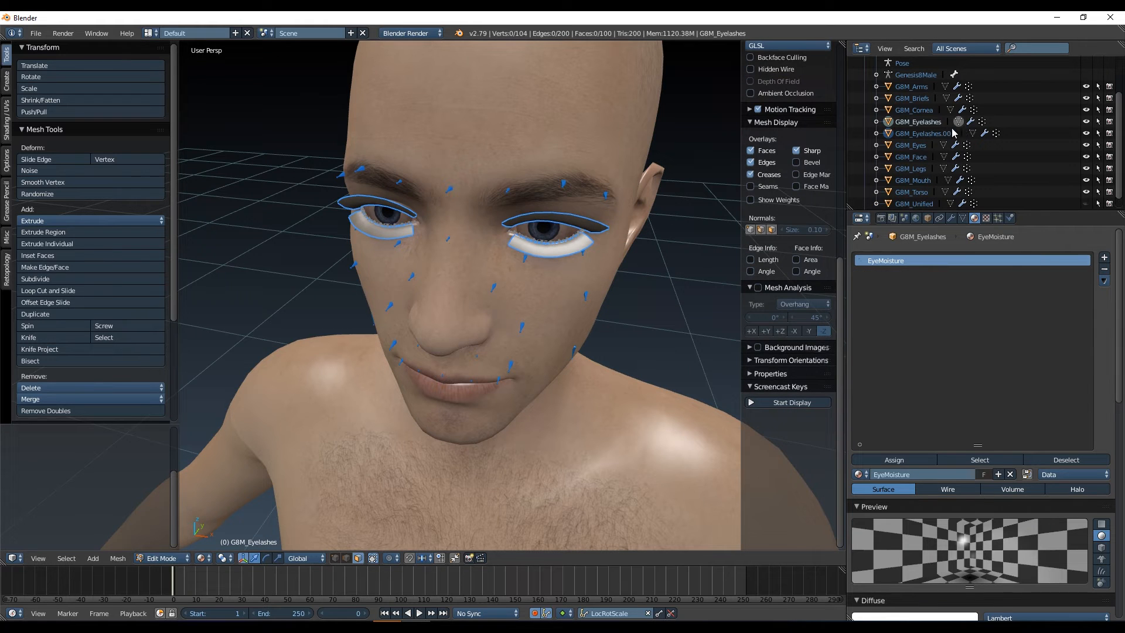
click(934, 124)
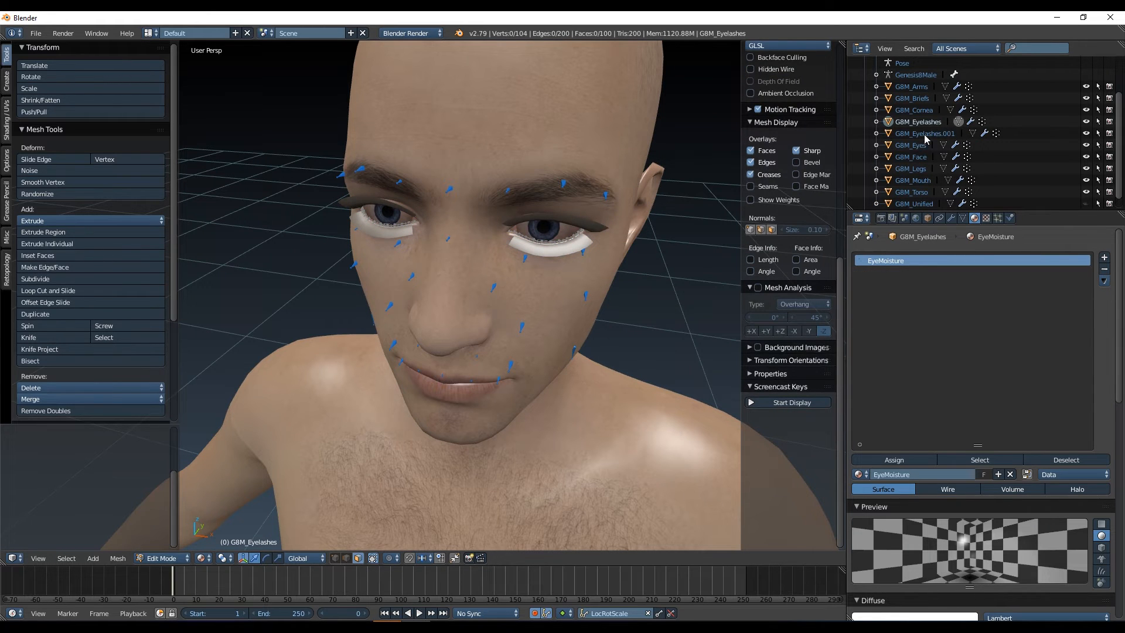
key(Tab)
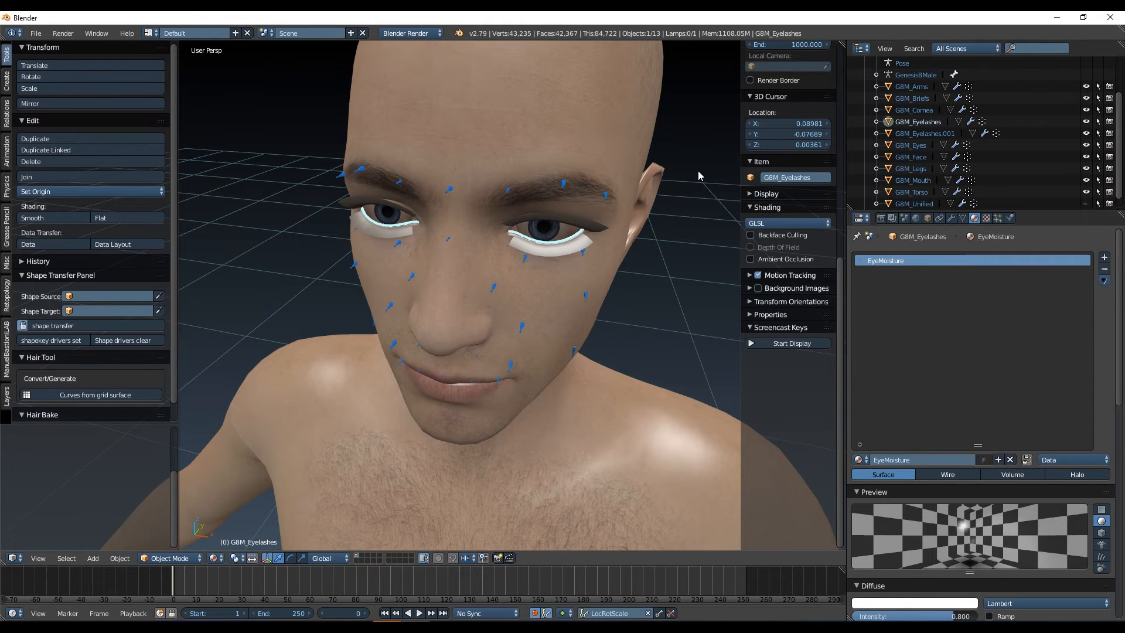
Rename the G8M_Eyelashes object that carries the EyeMoisture material as G8M_EyeTear
scroll(698, 171, up, 1)
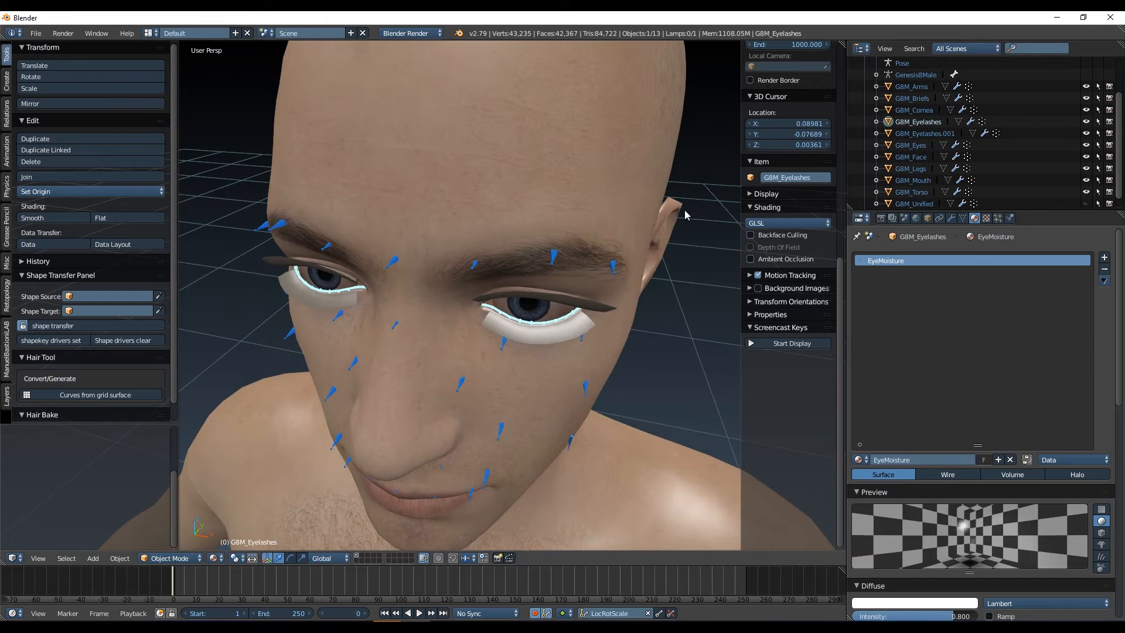
middle_drag(681, 213, 682, 197)
scroll(662, 267, up, 2)
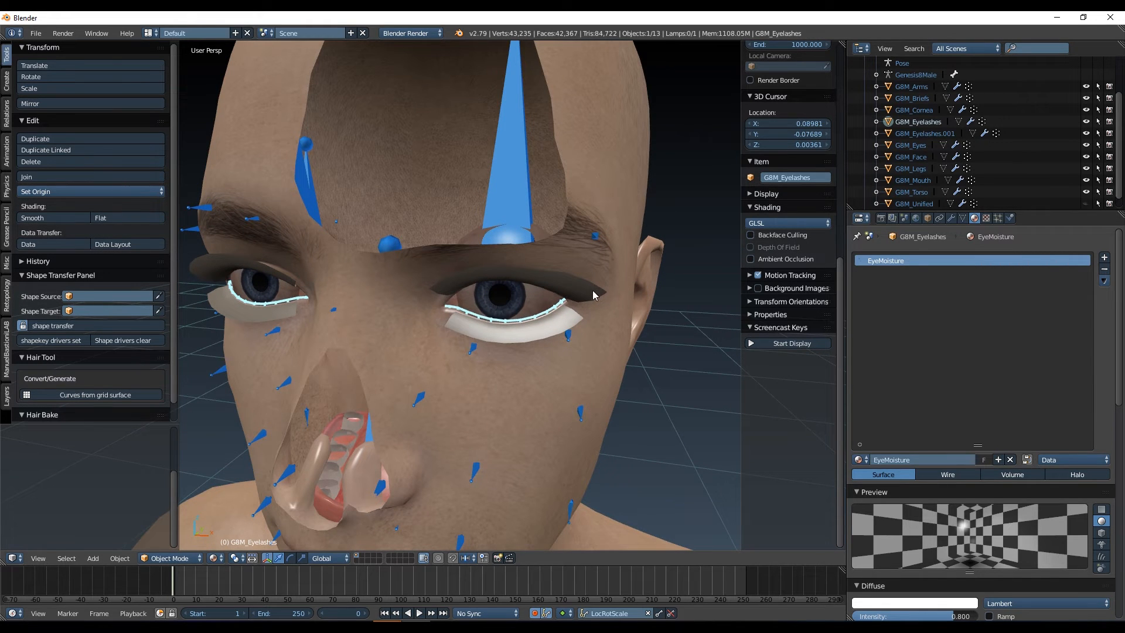
double_click(942, 122)
drag(947, 122, 927, 122)
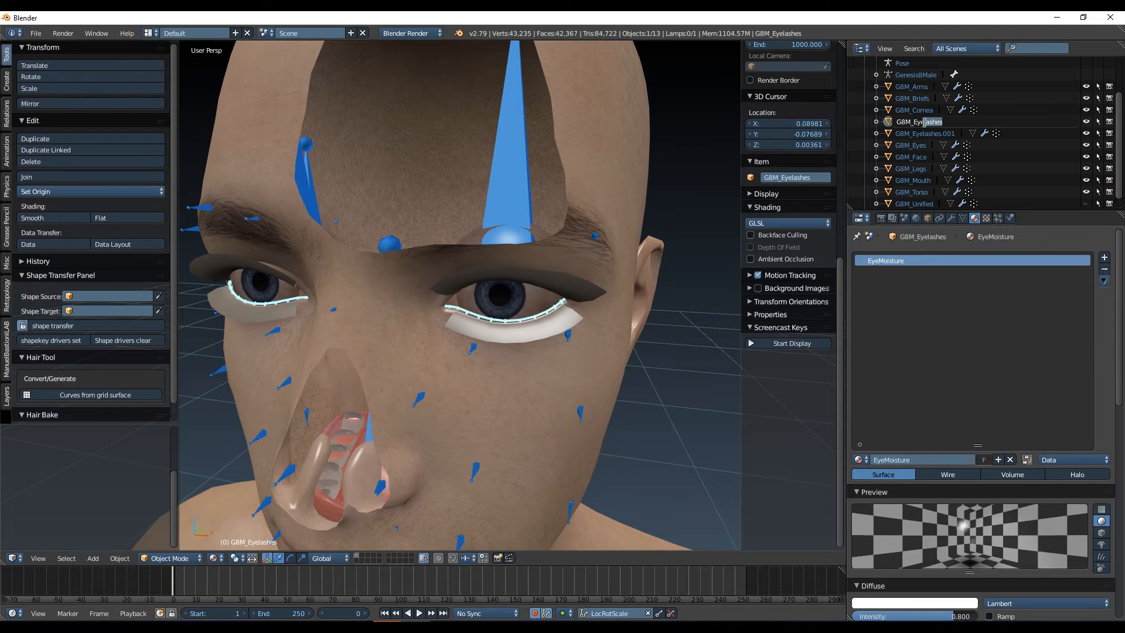
text(Tear)
key(Return)
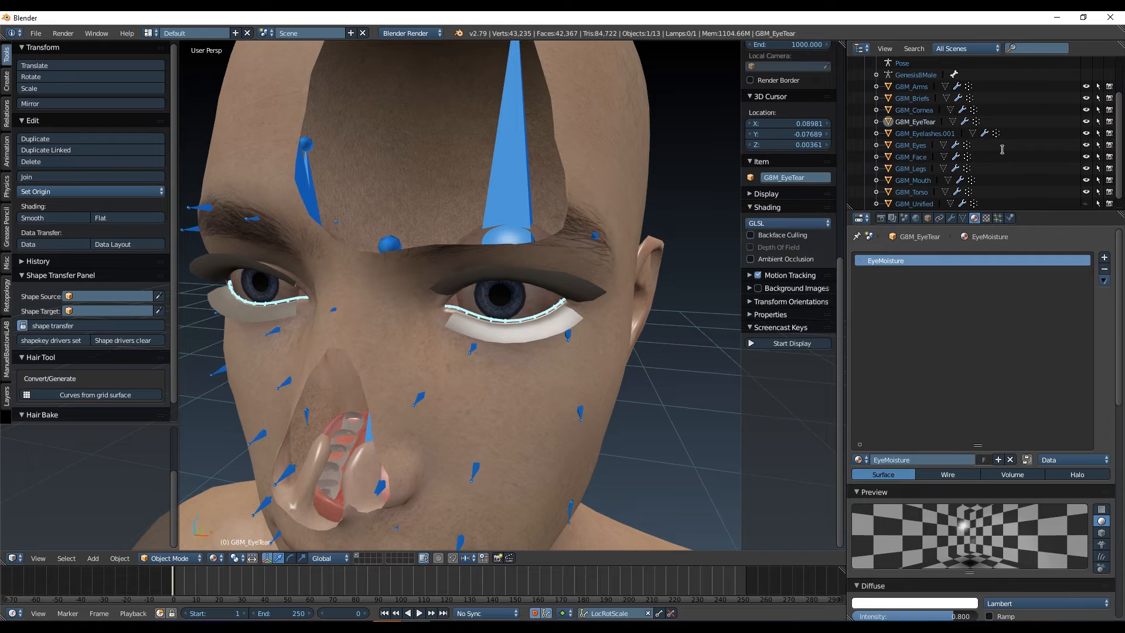
Rename G8M_Eyelashes.001 as G8M_Eyelashes
click(948, 134)
double_click(949, 134)
drag(962, 130, 937, 131)
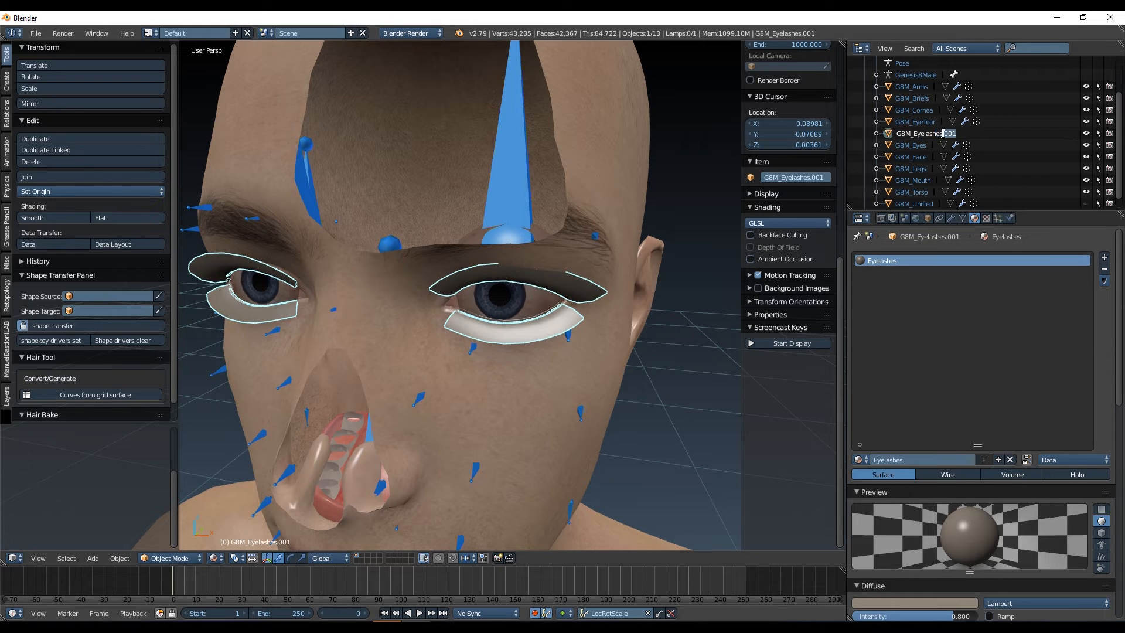
key(BackSpace)
key(Return)
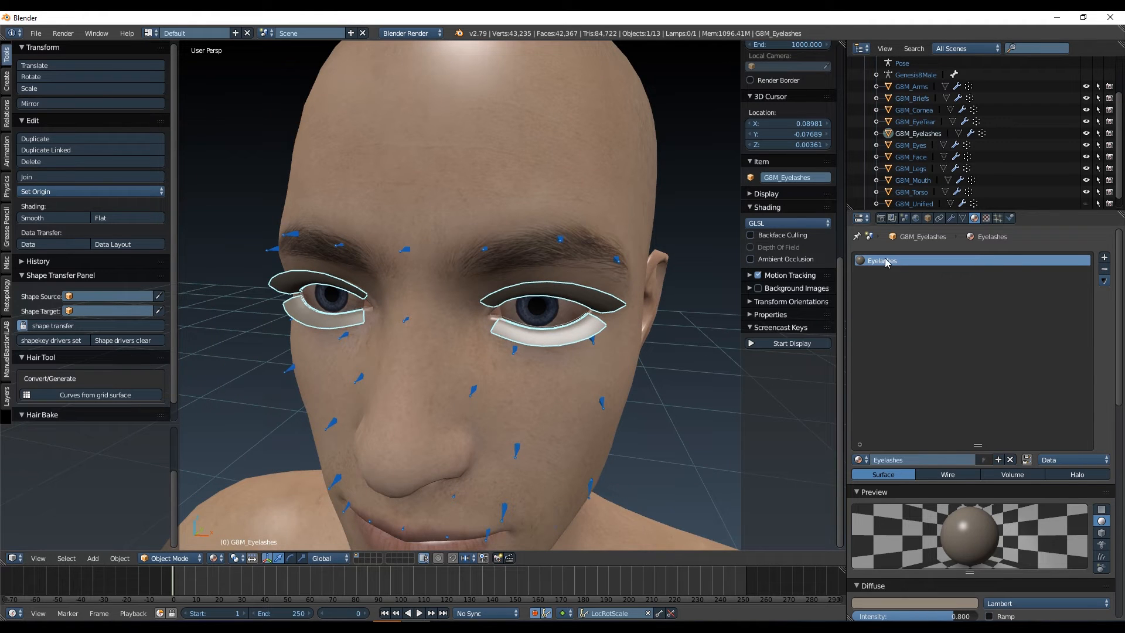
Compare the material slots of G8M_EyeTear and G8M_Eyelashes and inspect both parts around the eyes
click(915, 121)
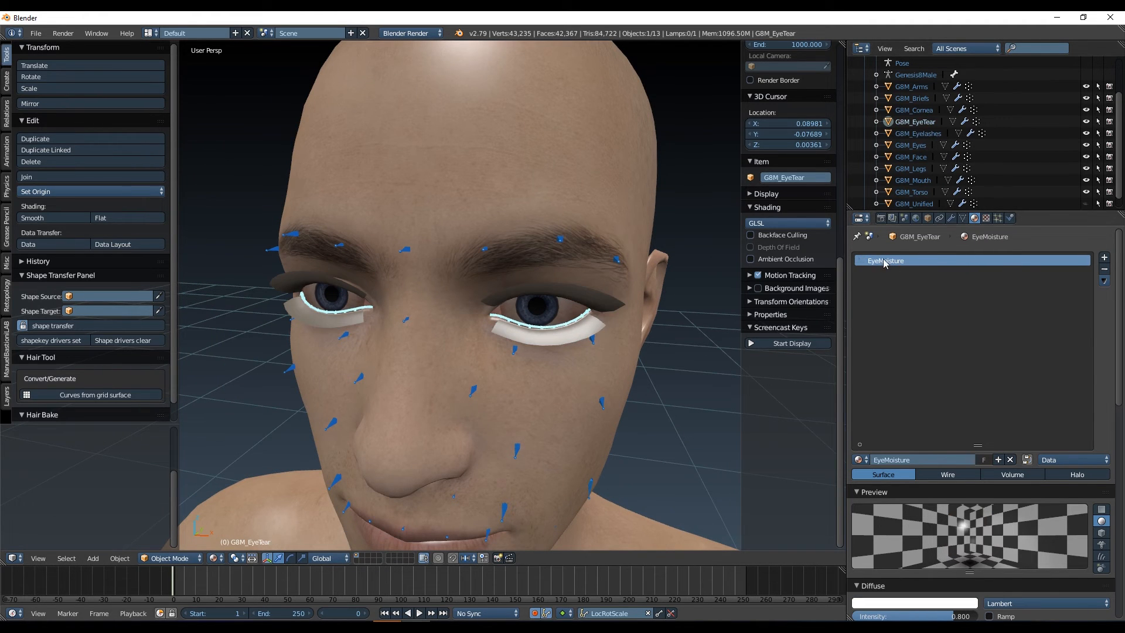
click(917, 134)
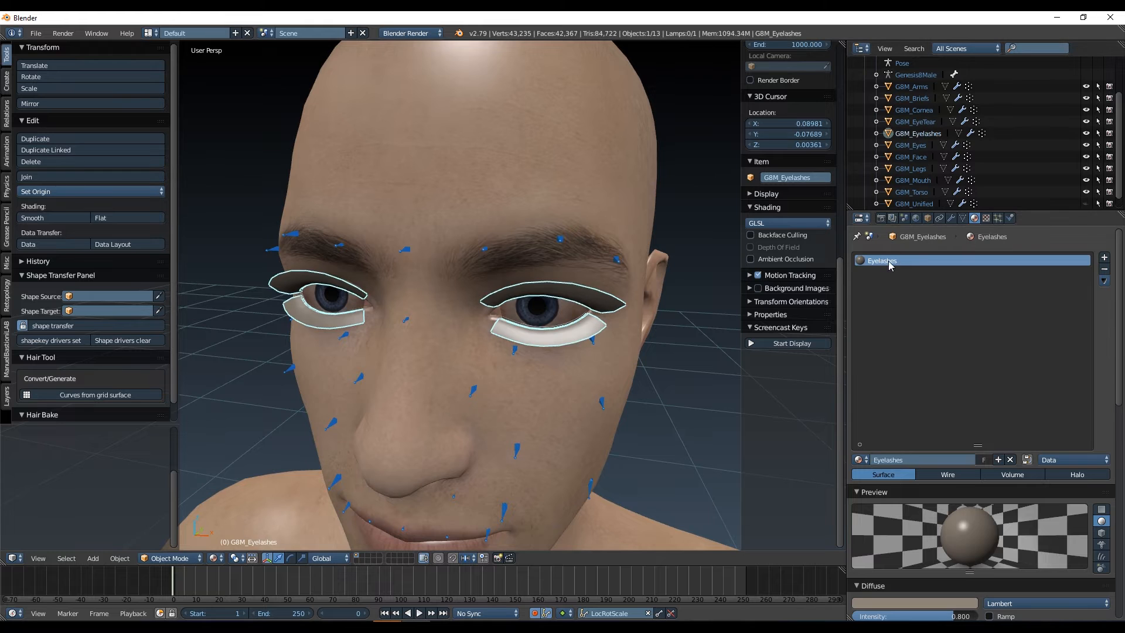
click(915, 121)
click(917, 134)
click(915, 122)
click(917, 134)
scroll(673, 402, down, 1)
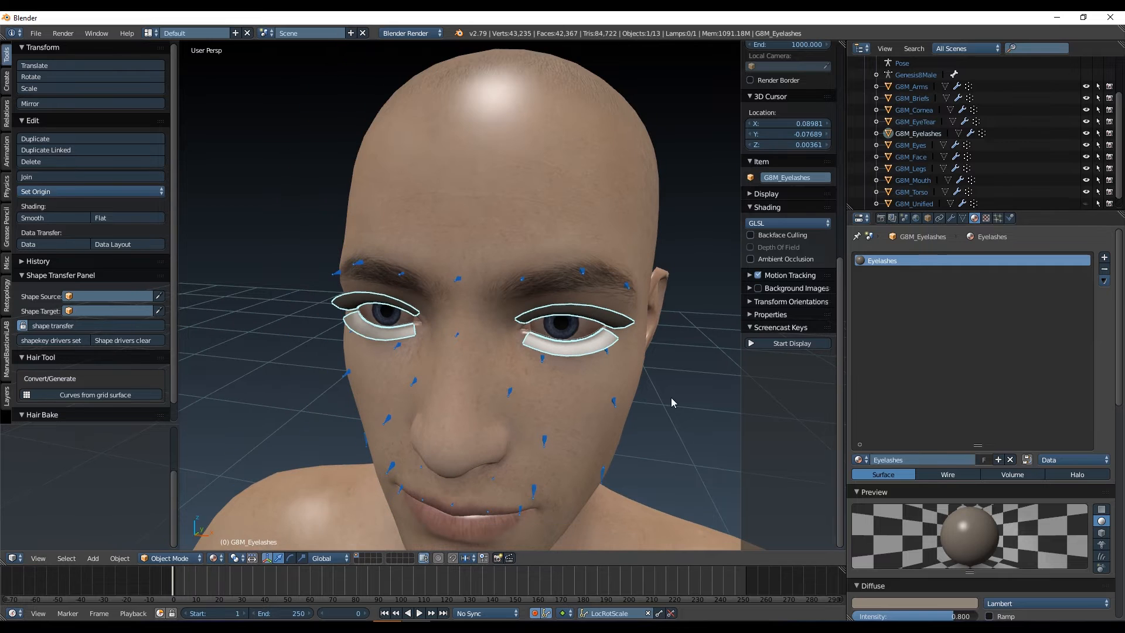
middle_drag(638, 442, 582, 380)
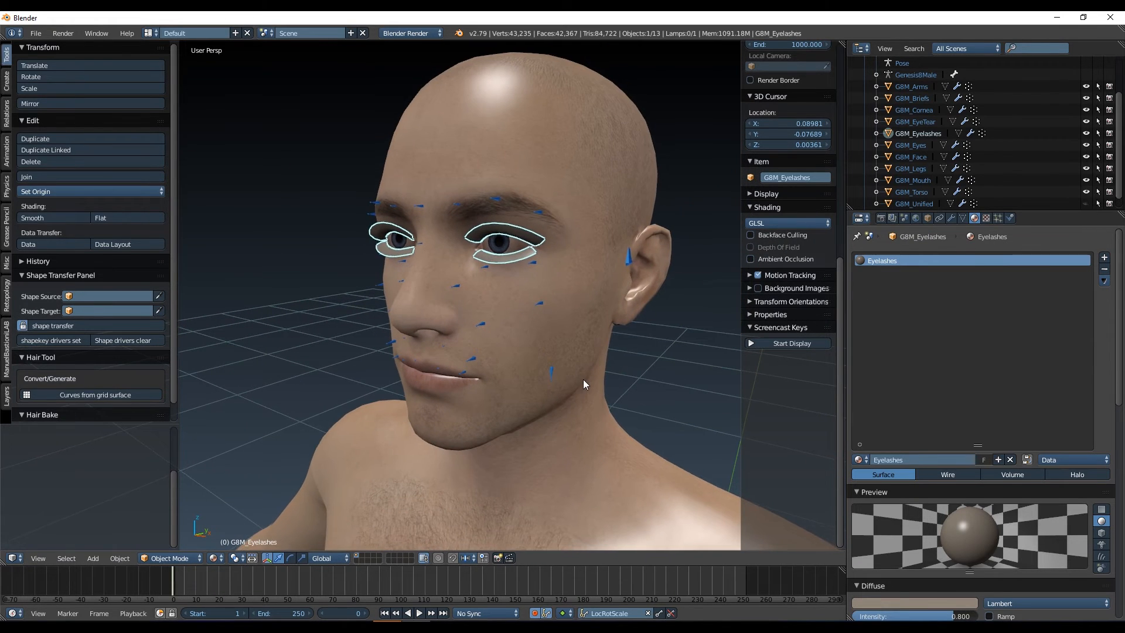
Make G8M_Briefs the active object
scroll(898, 162, down, 1)
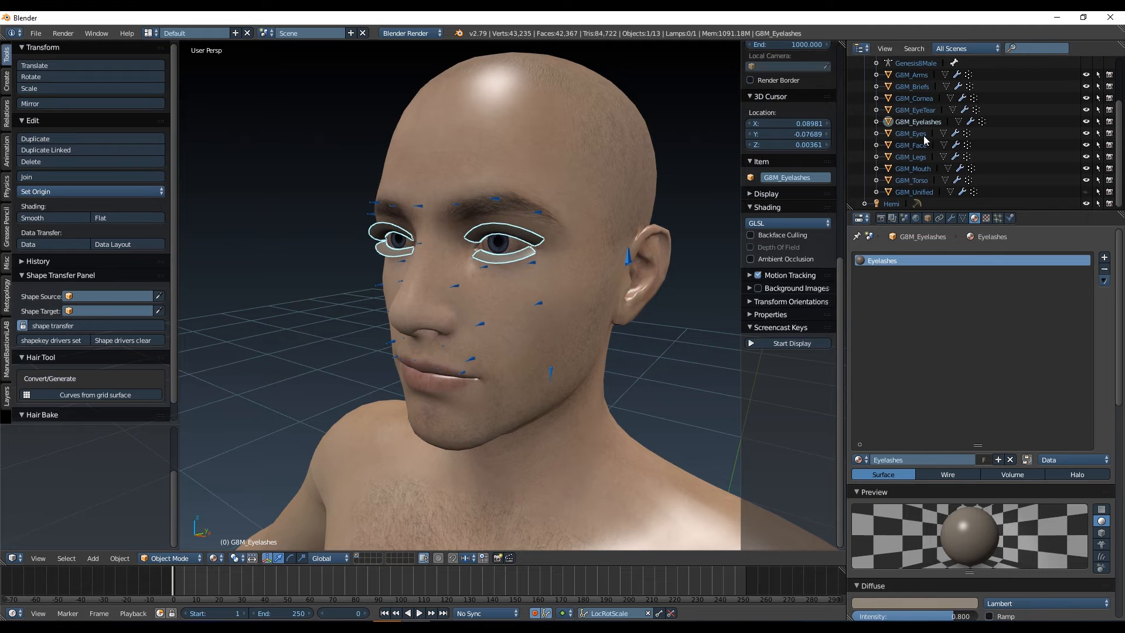
scroll(929, 173, up, 5)
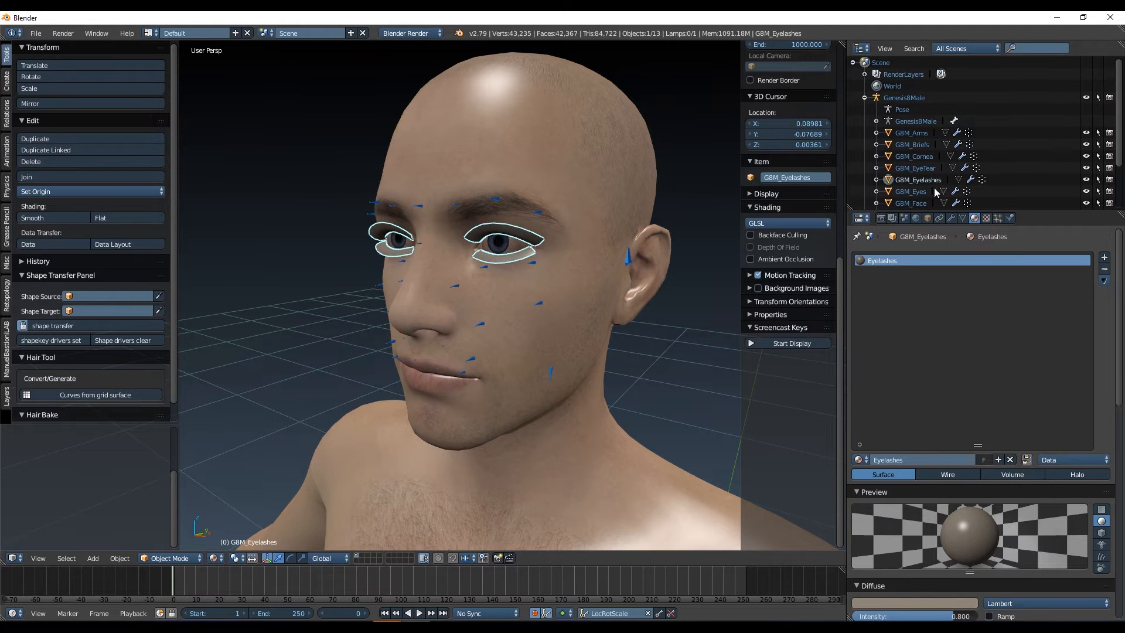
click(915, 145)
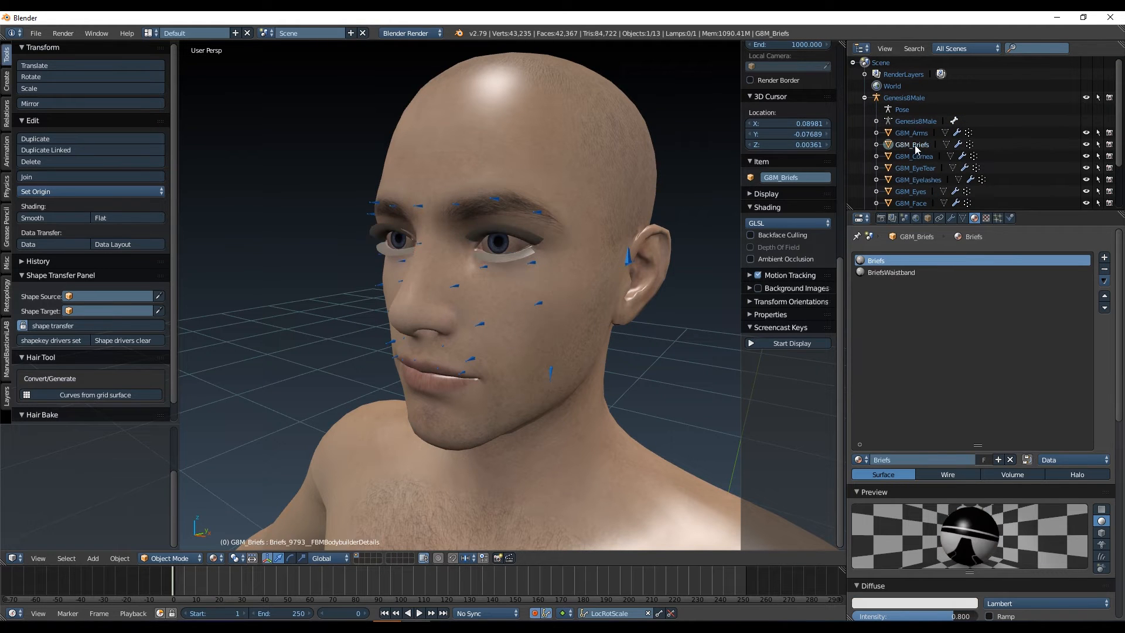
key(KP_Decimal)
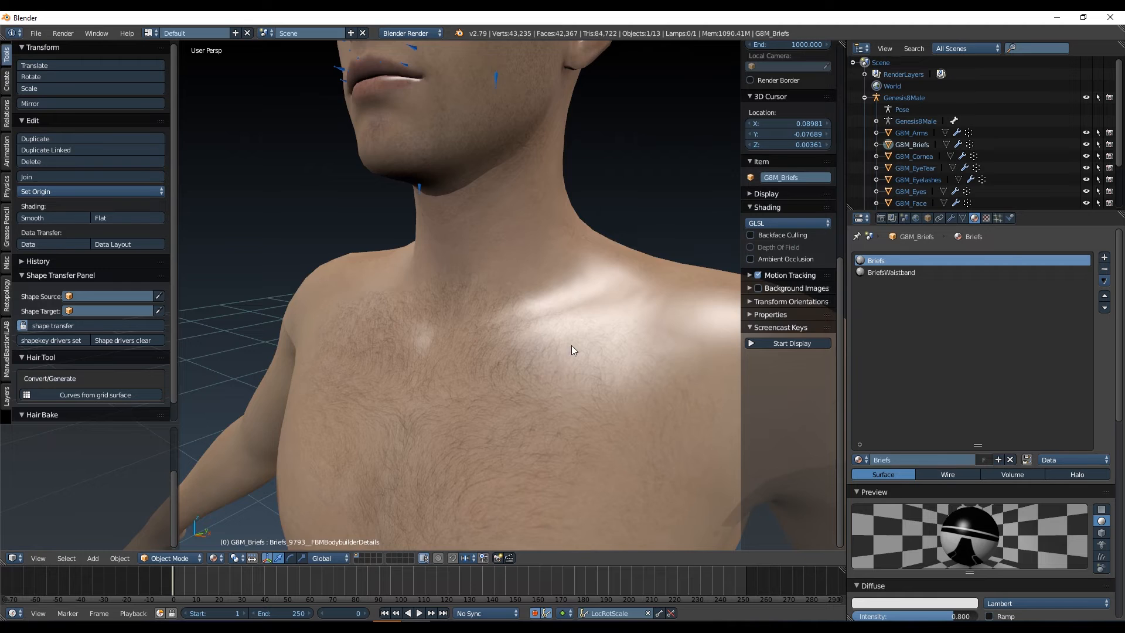
scroll(574, 350, down, 4)
shift+middle_drag(581, 371, 507, 476)
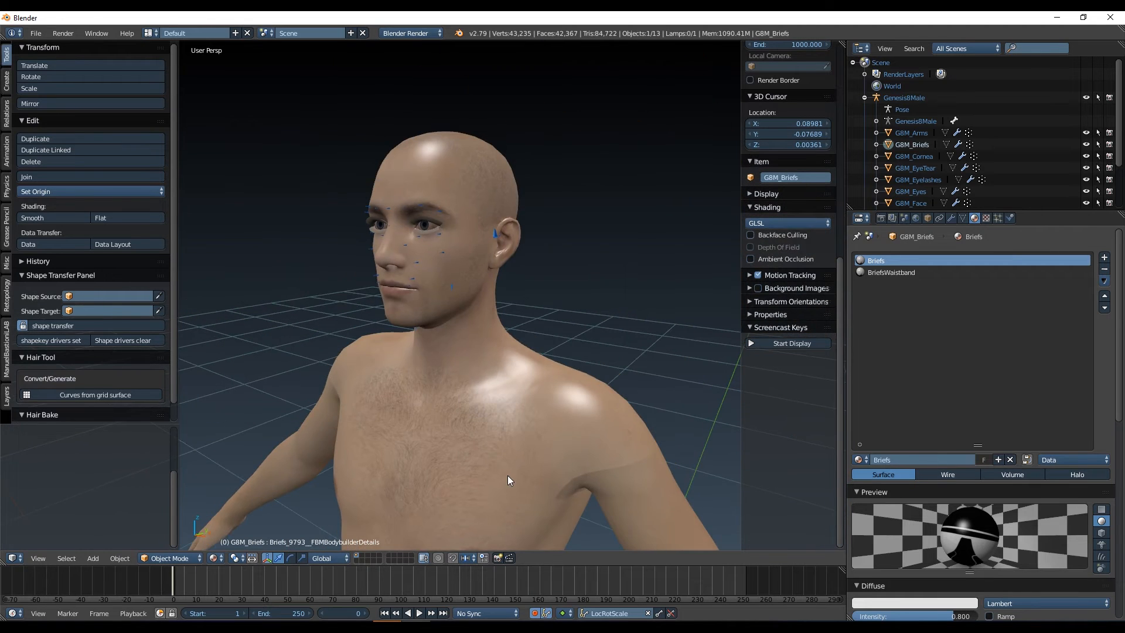
scroll(591, 266, up, 2)
shift+middle_drag(590, 266, 714, 300)
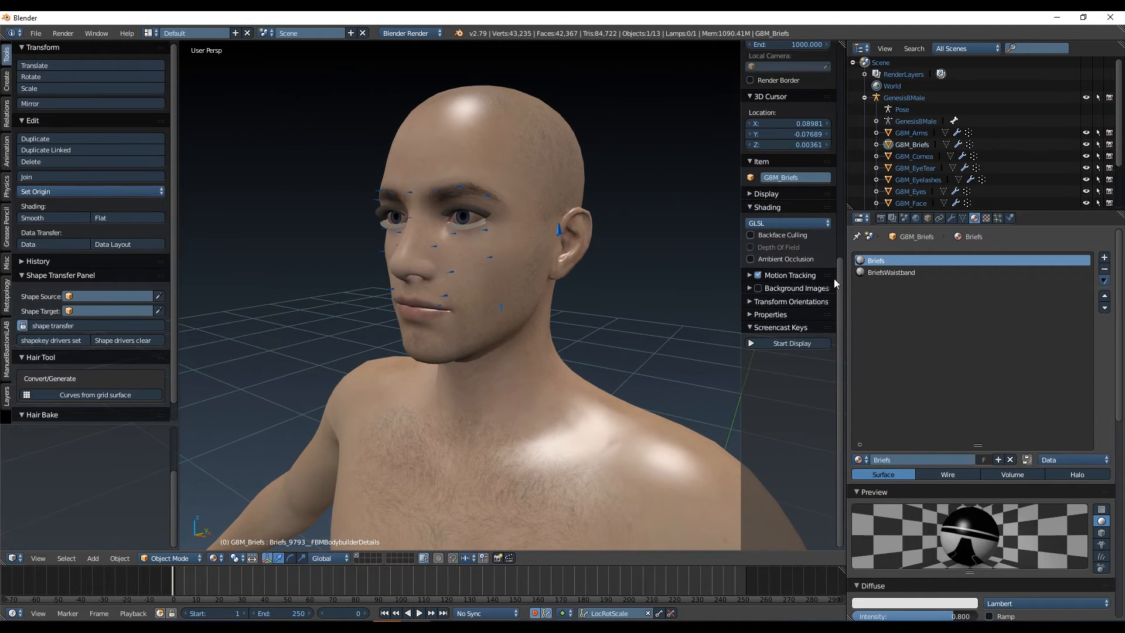
Compare the Briefs and BriefsWaistband material slots and inspect the briefs on the body
click(877, 271)
click(879, 261)
click(878, 273)
click(879, 262)
click(882, 273)
click(879, 262)
click(878, 272)
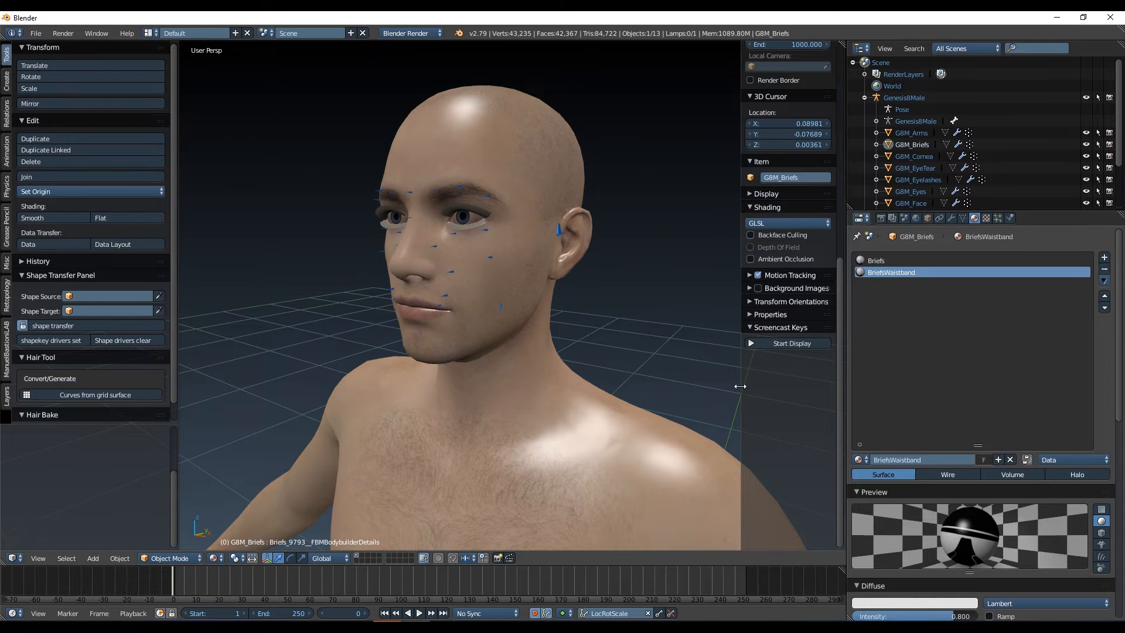
scroll(644, 448, down, 4)
shift+middle_drag(643, 447, 627, 166)
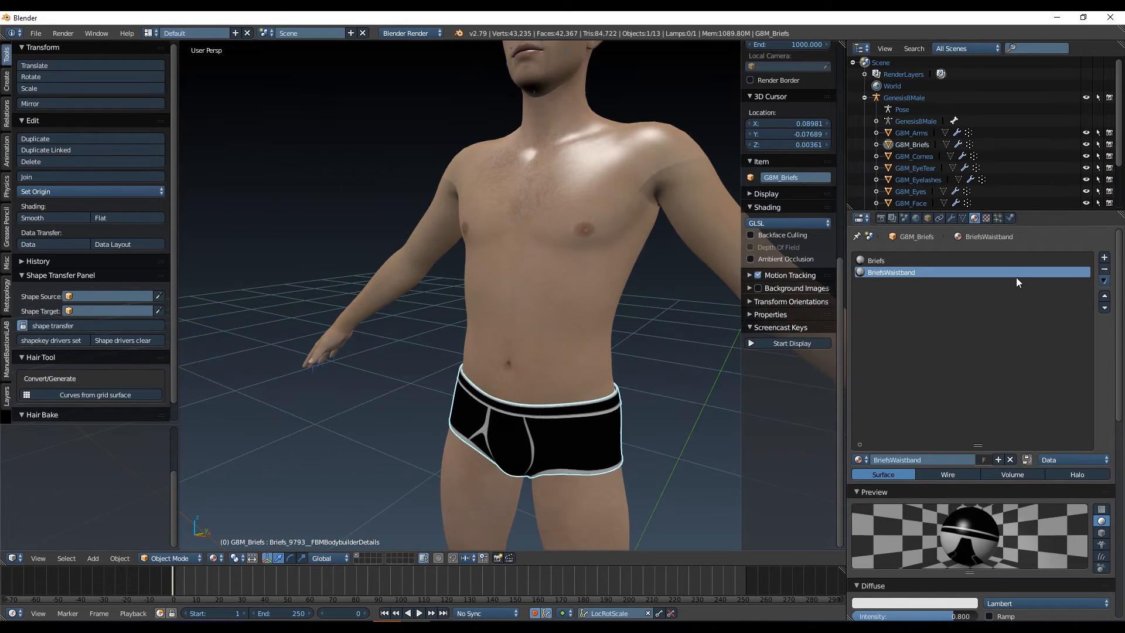
Enter Edit Mode on G8M_Briefs and deselect its whole mesh
key(Tab)
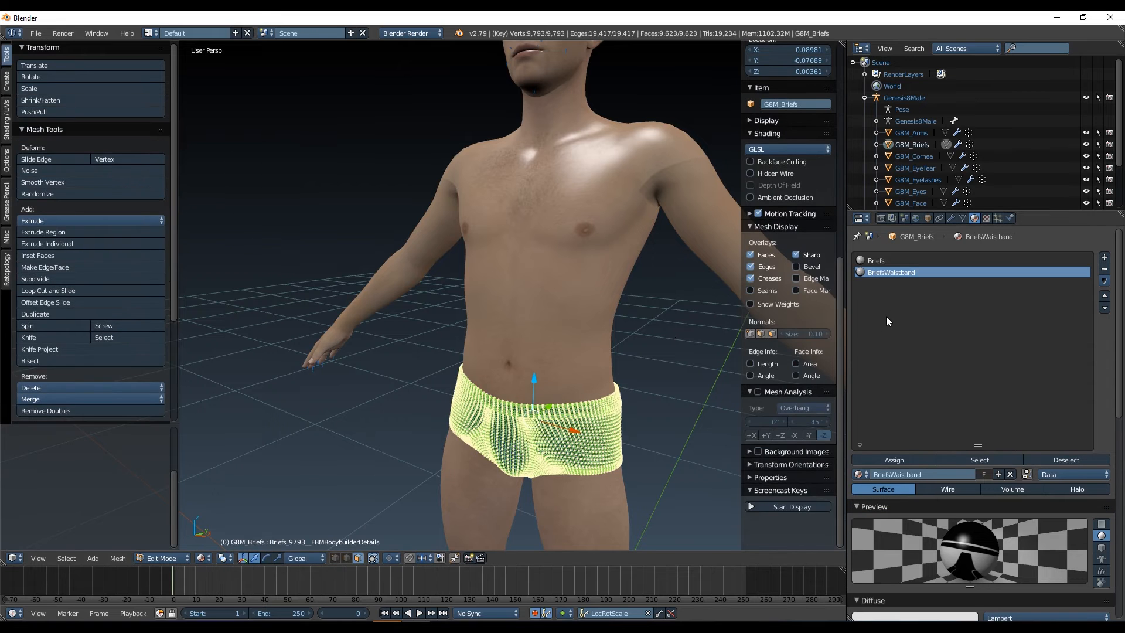
scroll(686, 447, down, 2)
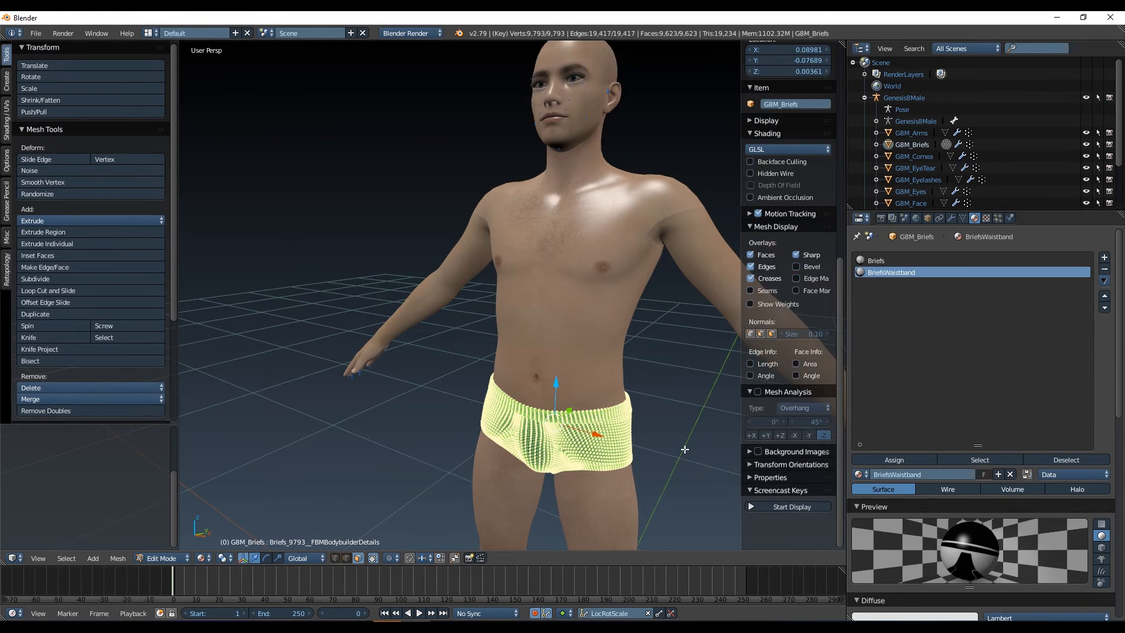
shift+middle_drag(686, 448, 681, 357)
scroll(681, 357, up, 5)
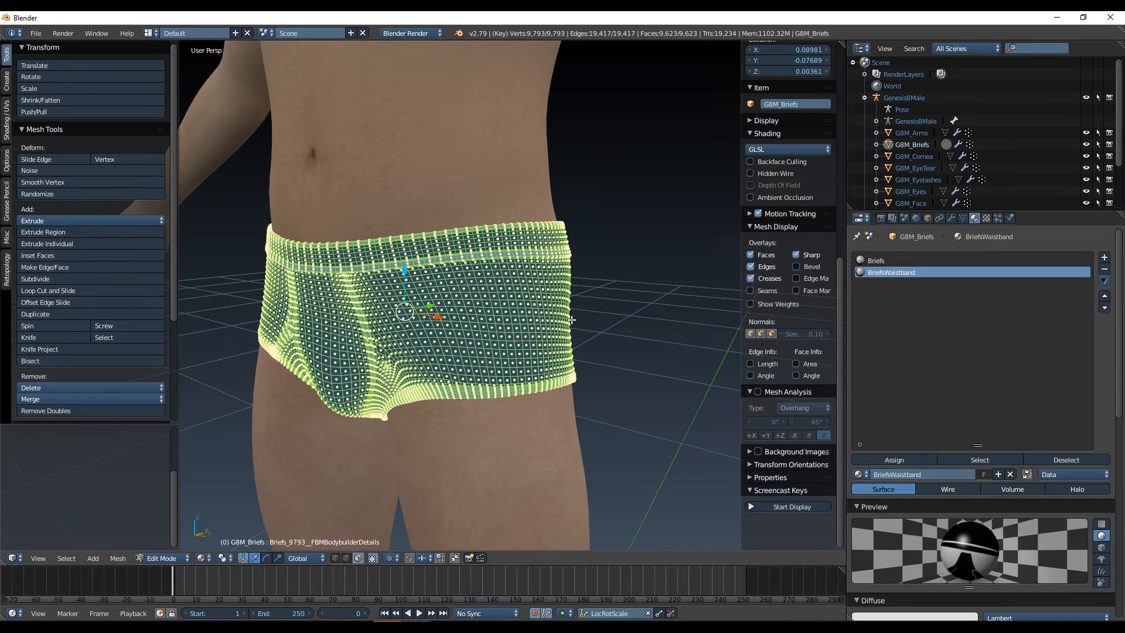
scroll(618, 258, down, 1)
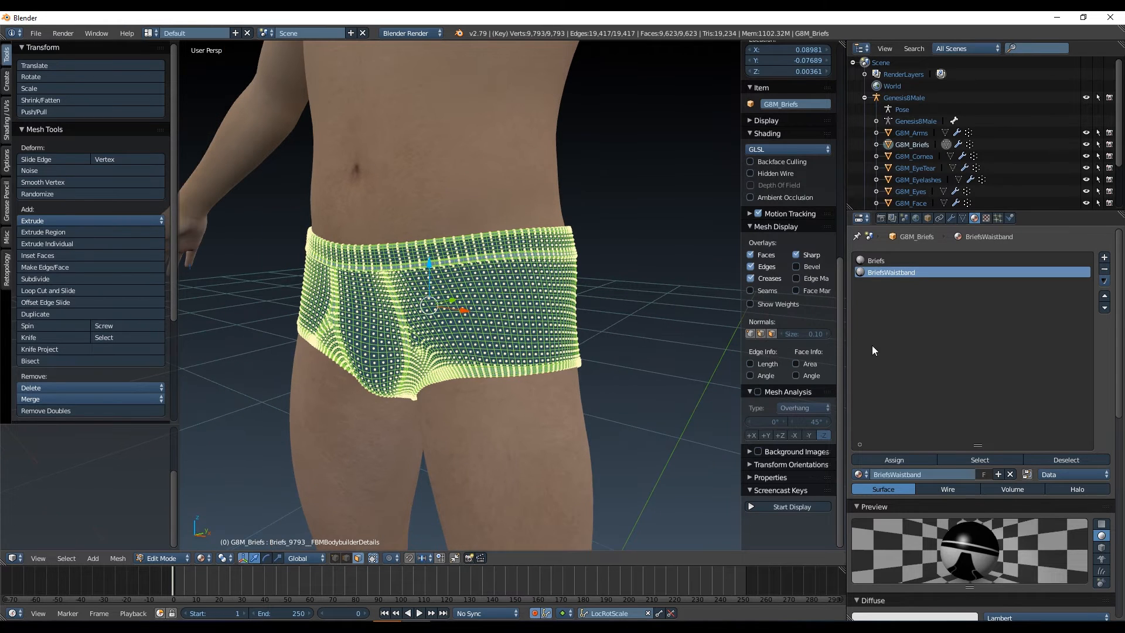
click(878, 262)
click(876, 273)
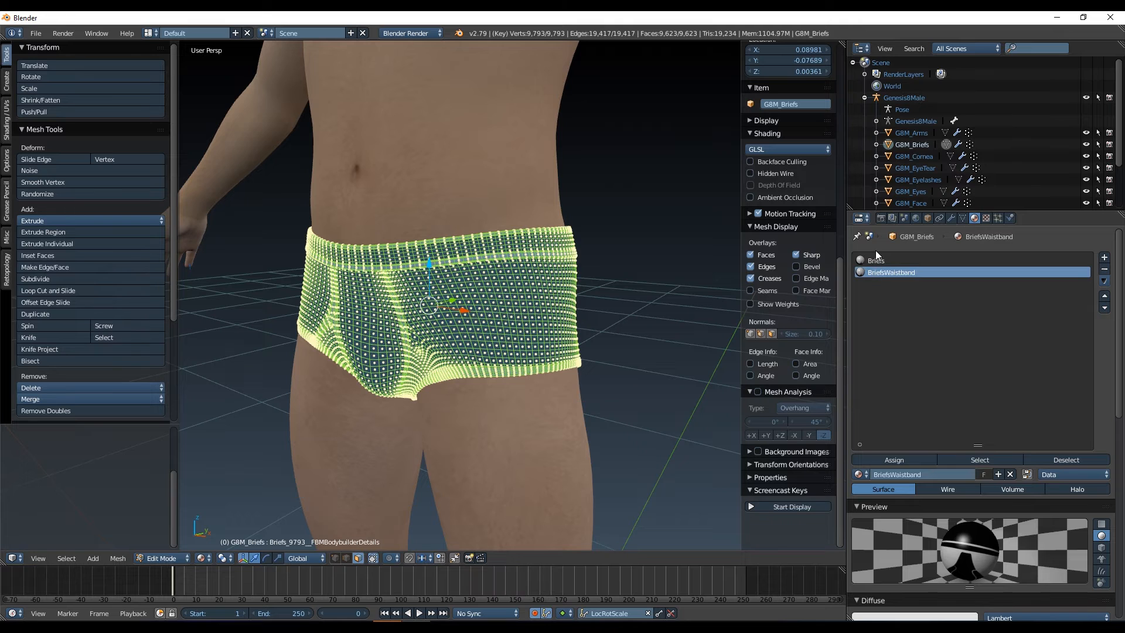
click(876, 262)
key(a)
scroll(788, 329, down, 4)
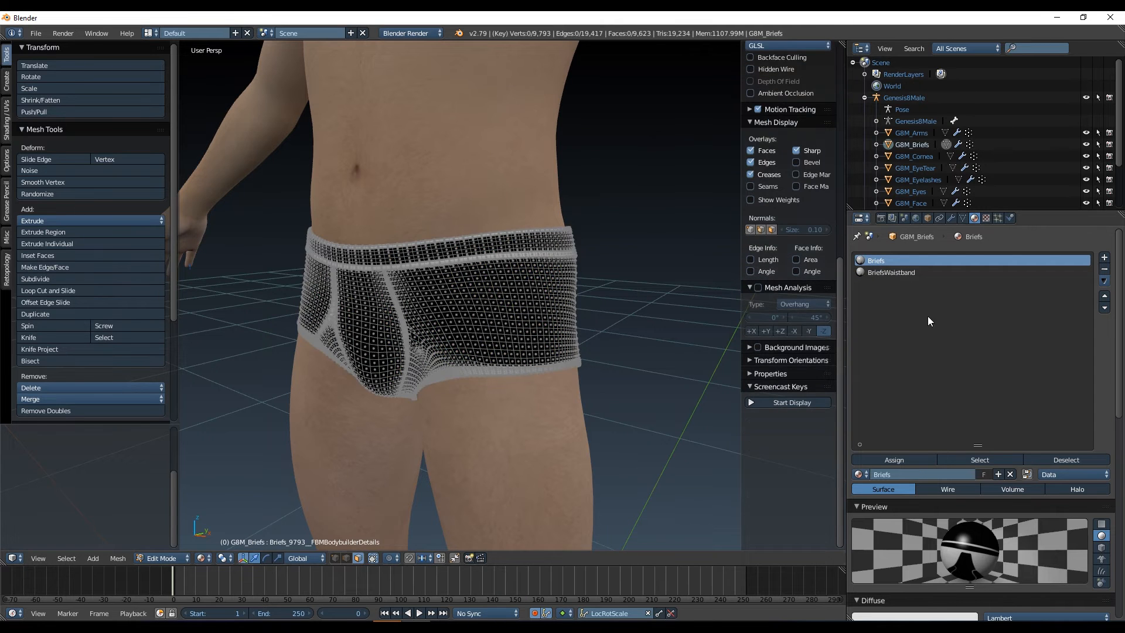
Select the faces of both BriefsWaistband and Briefs, assign them all to the Briefs material, and return to Object Mode
click(886, 273)
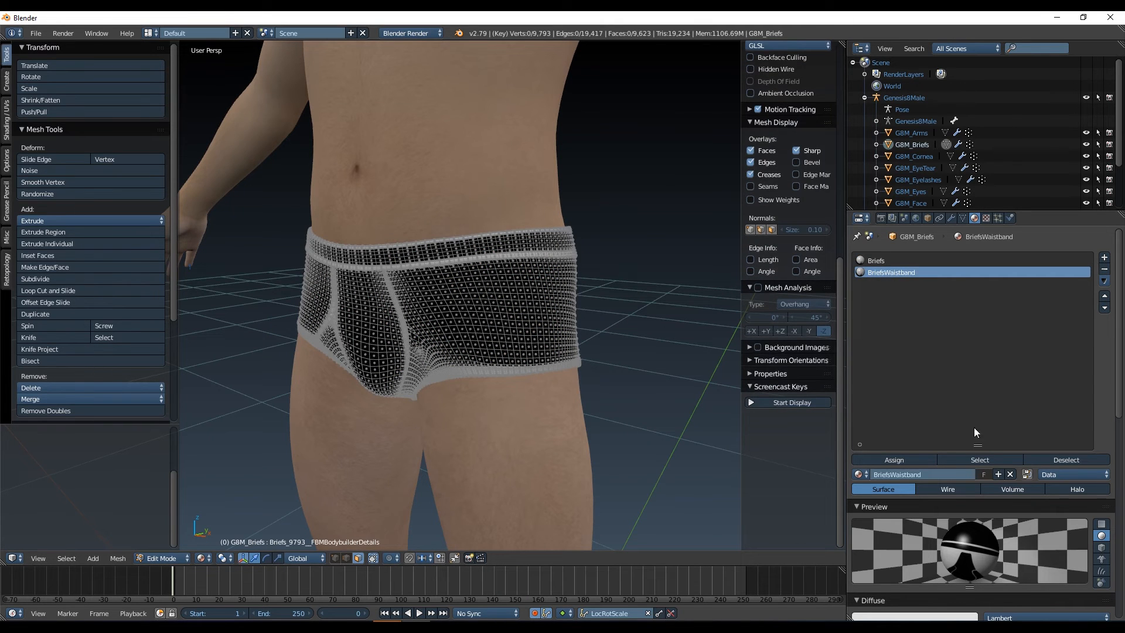
click(974, 460)
click(881, 259)
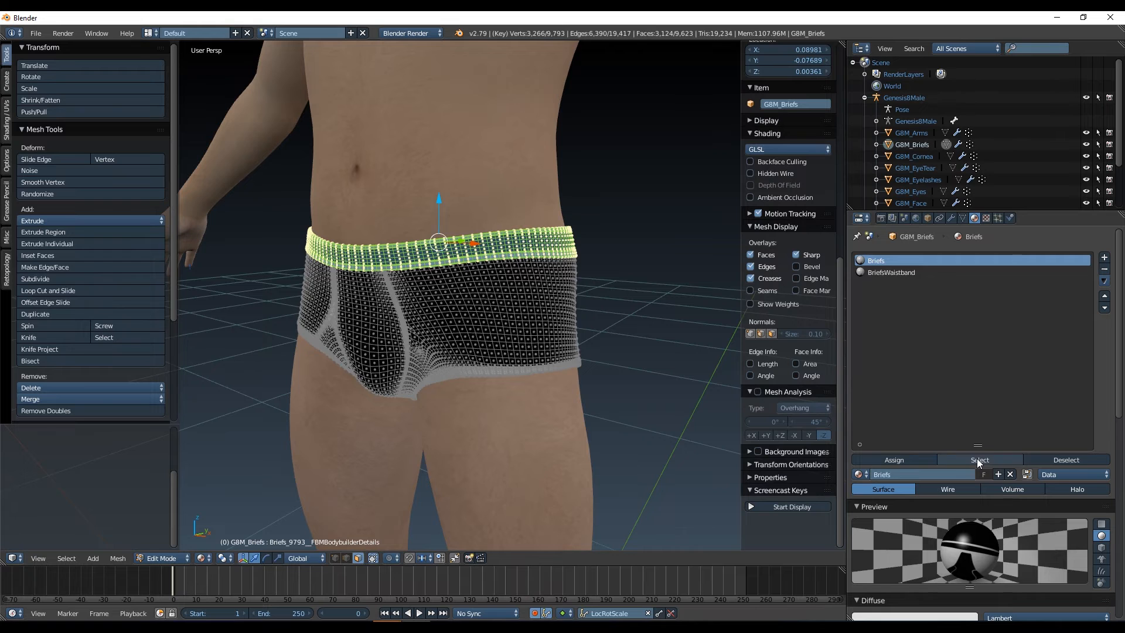
click(976, 459)
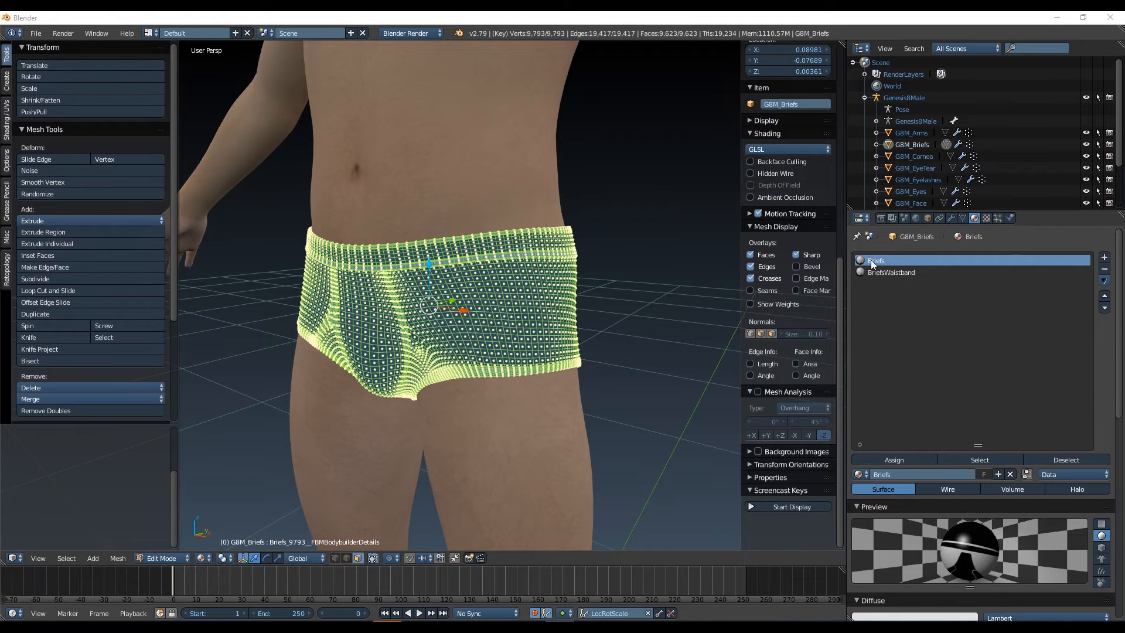
click(895, 459)
key(Tab)
Remove the BriefsWaistband material slot from G8M_Briefs
click(891, 273)
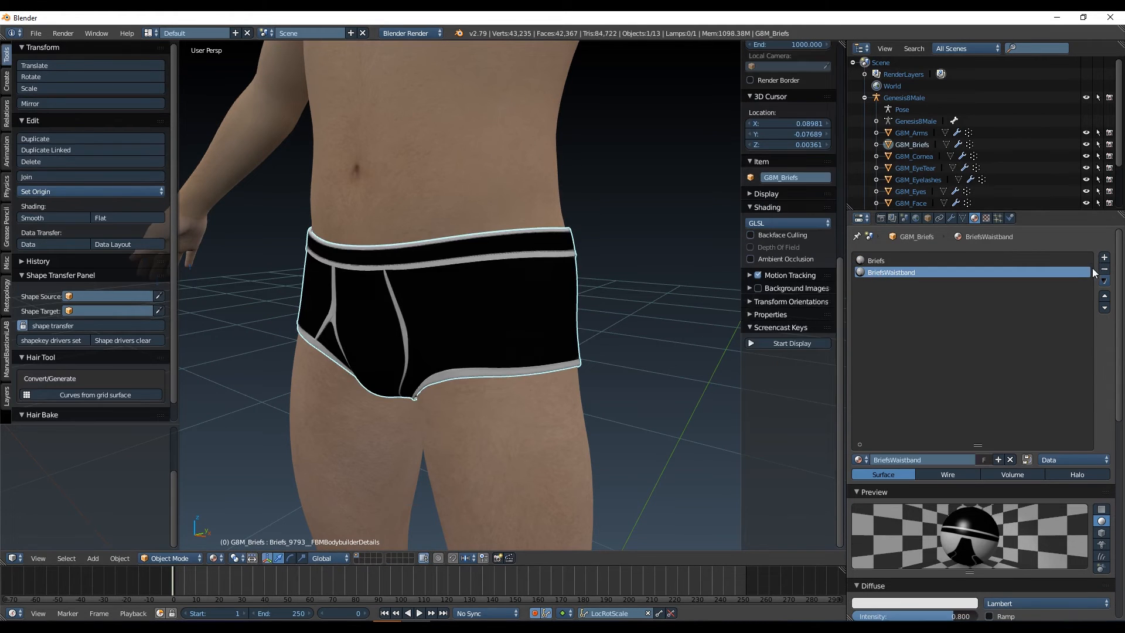
click(1104, 269)
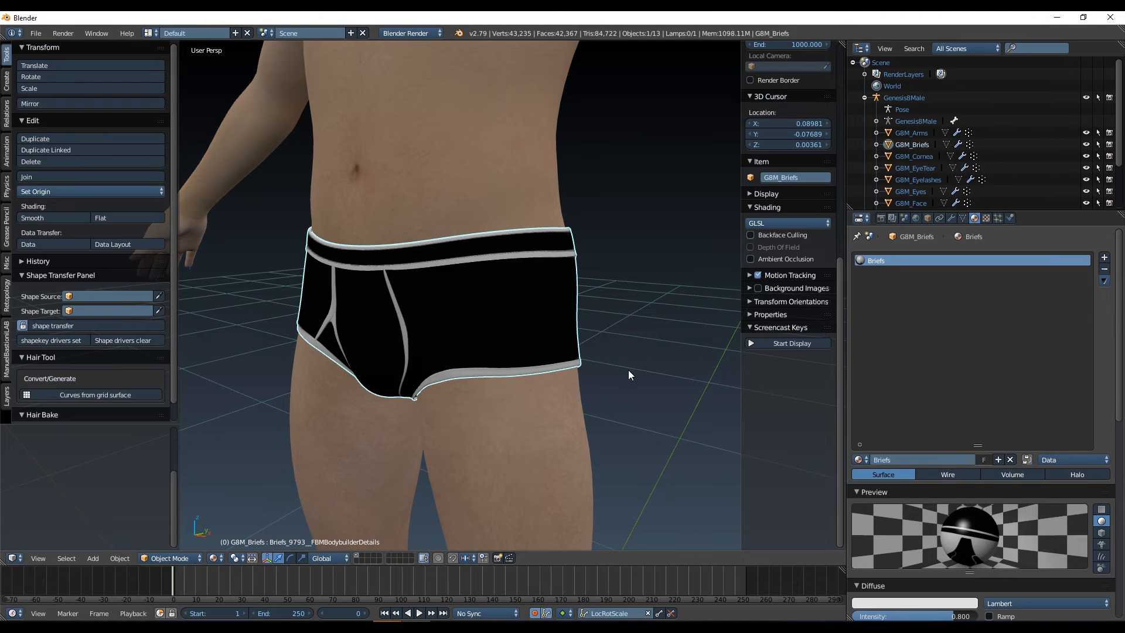
shift+middle_drag(665, 234, 651, 481)
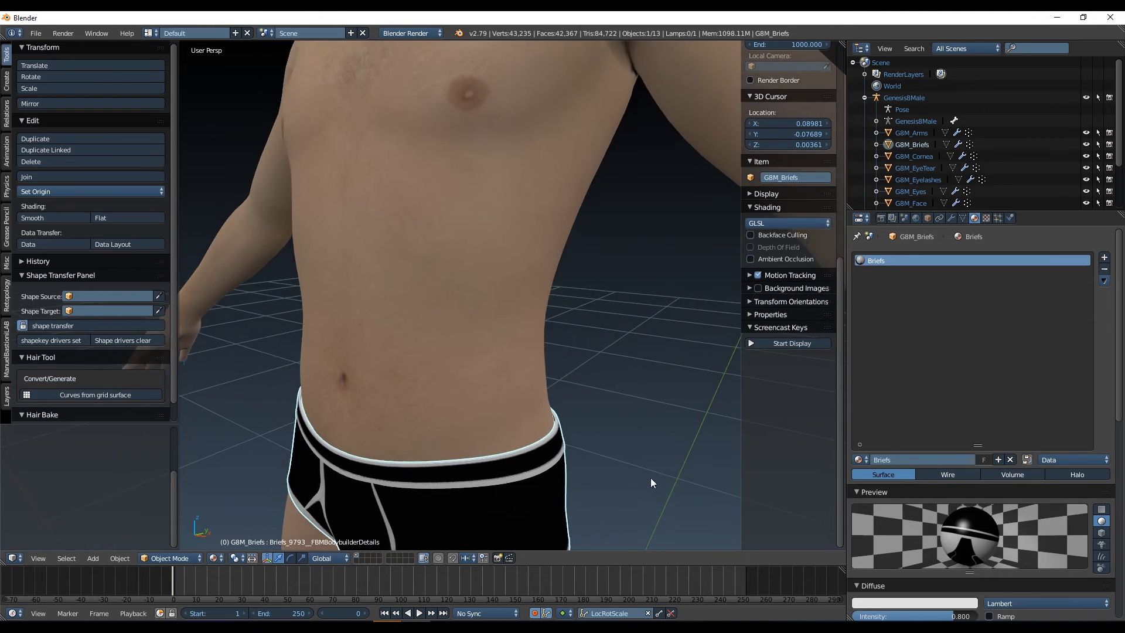
scroll(641, 357, down, 4)
shift+middle_drag(641, 358, 564, 457)
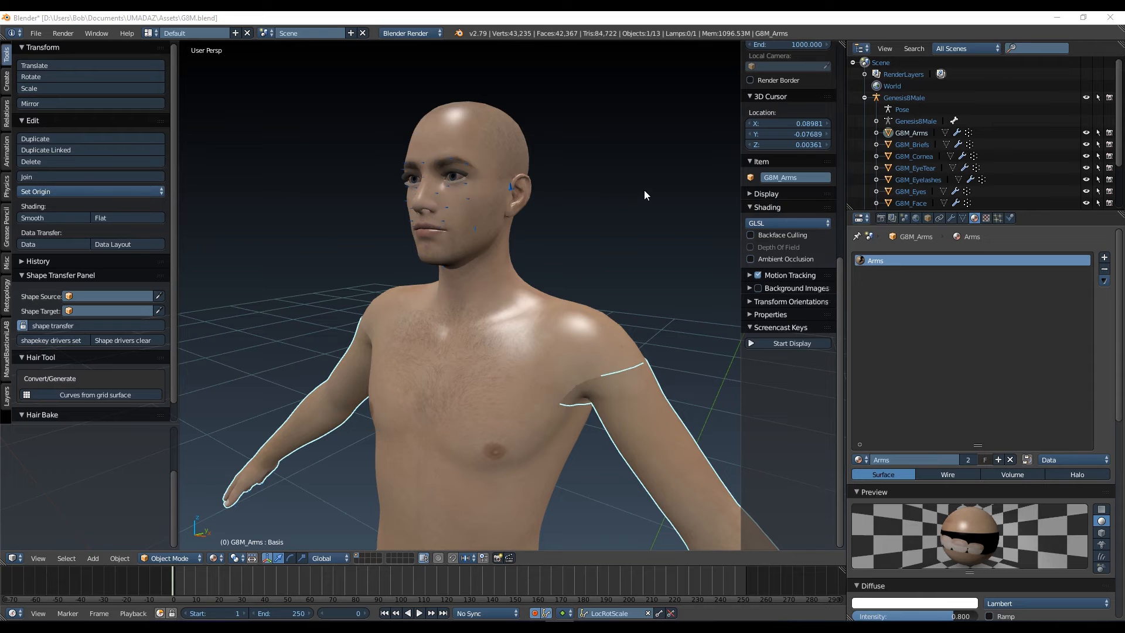
Check the rotation and scale values of the Genesis8Male armature and of G8M_Briefs
scroll(789, 261, up, 10)
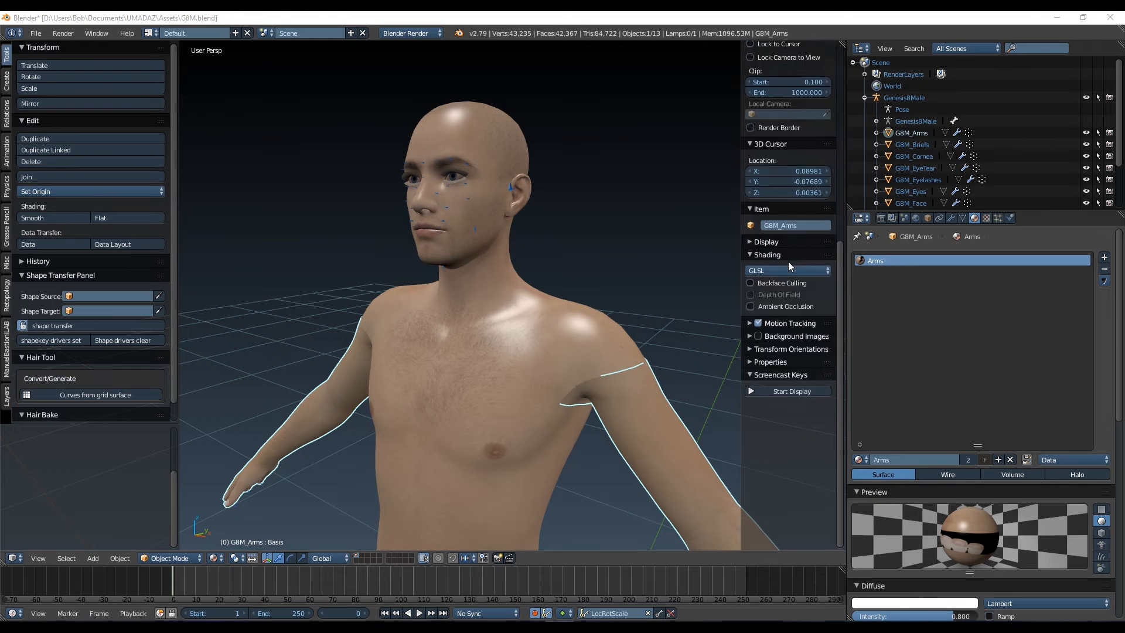
scroll(789, 265, up, 4)
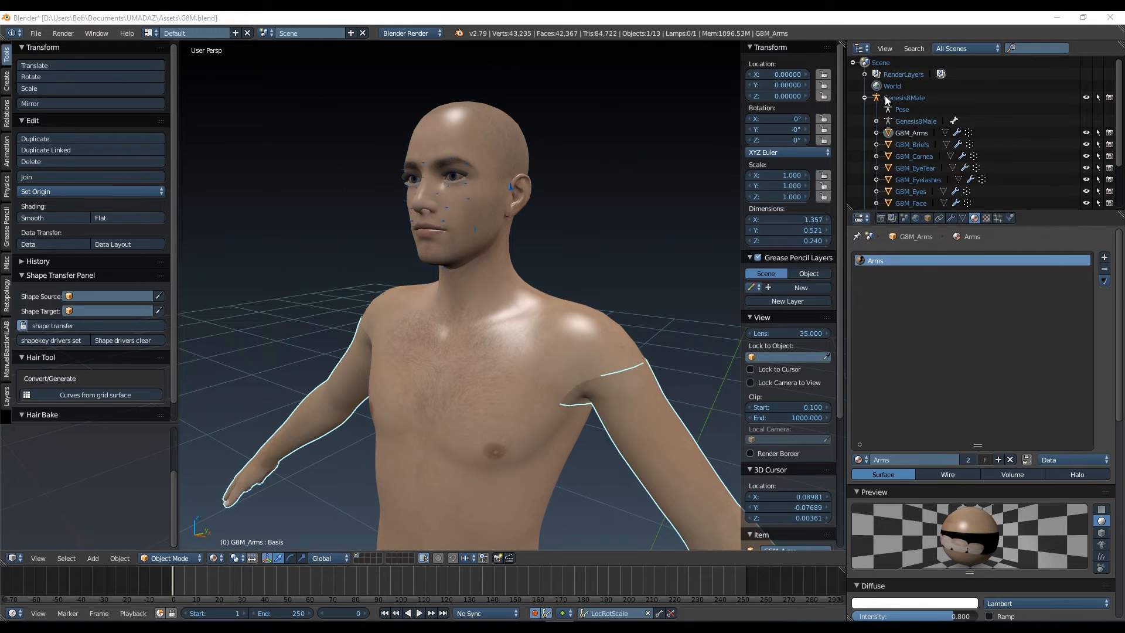
click(910, 98)
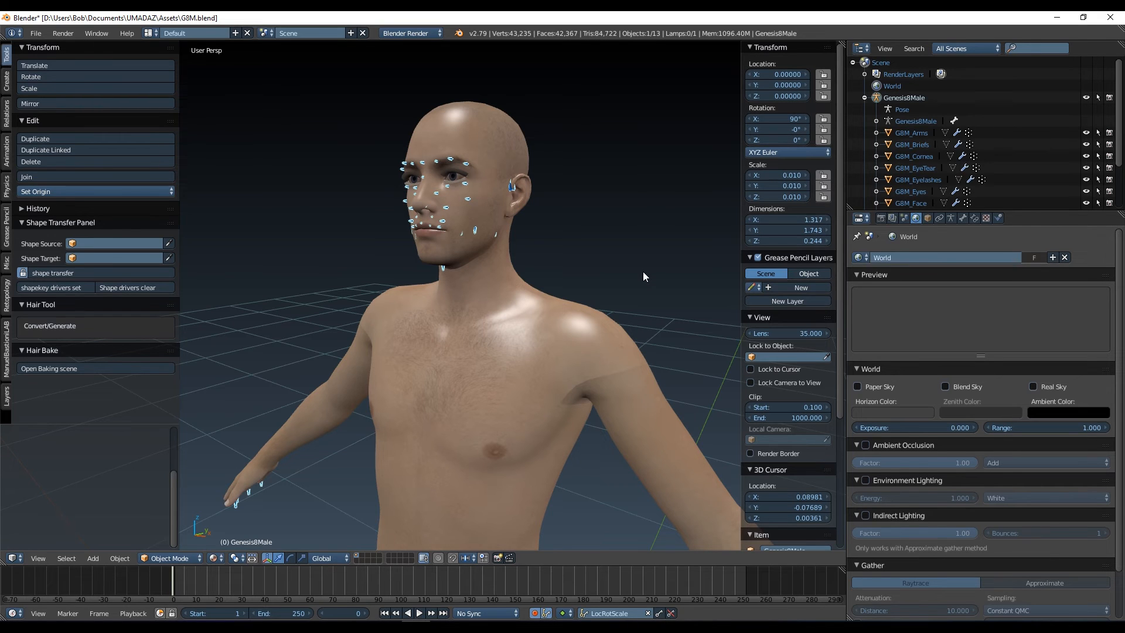
key(ctrl+a)
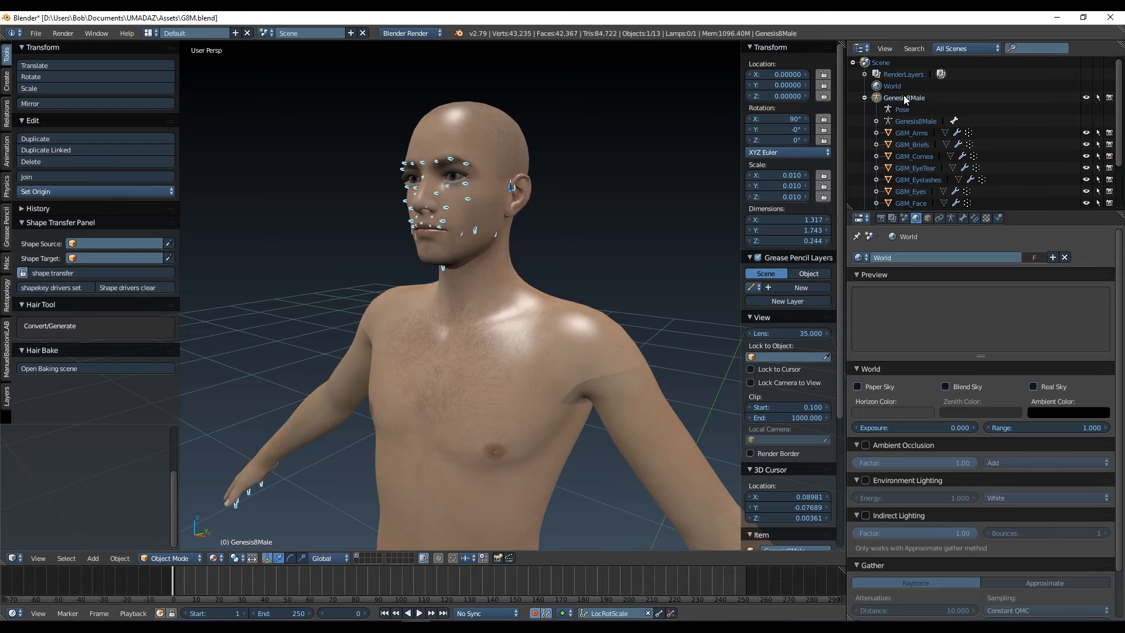
click(908, 144)
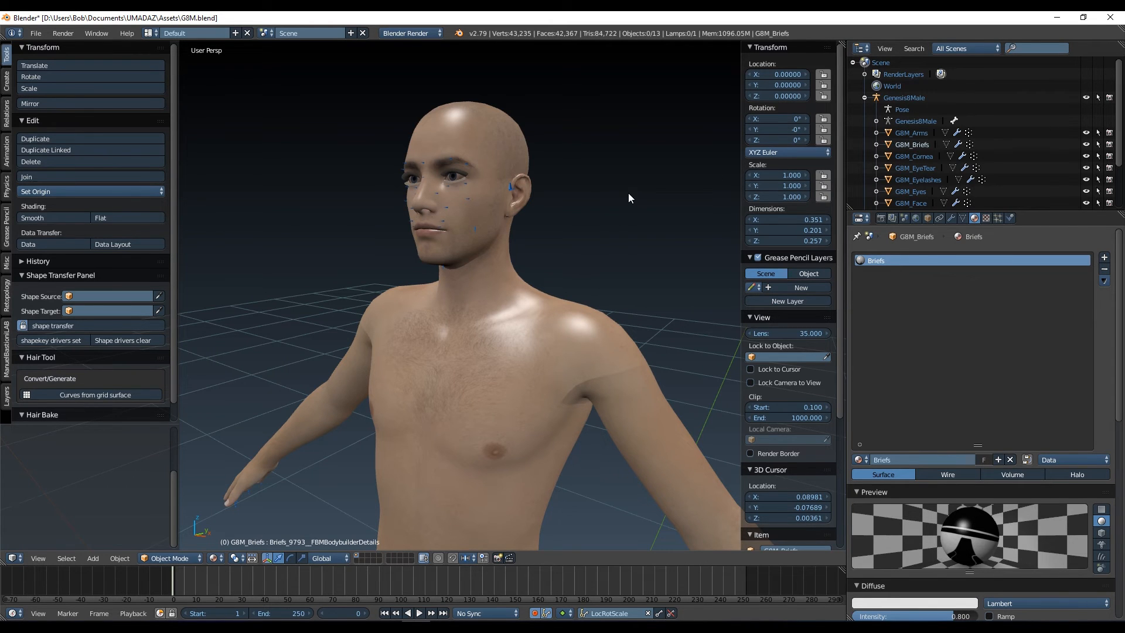
Select all visible objects, apply their Rotation & Scale, and deselect everything
key(a)
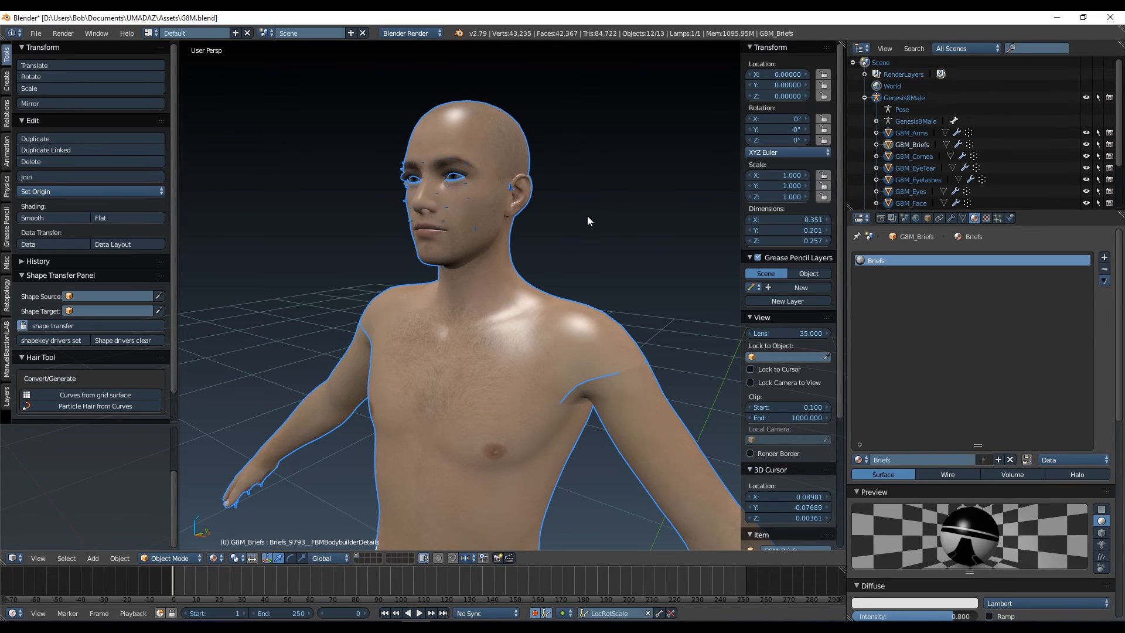
key(ctrl+a)
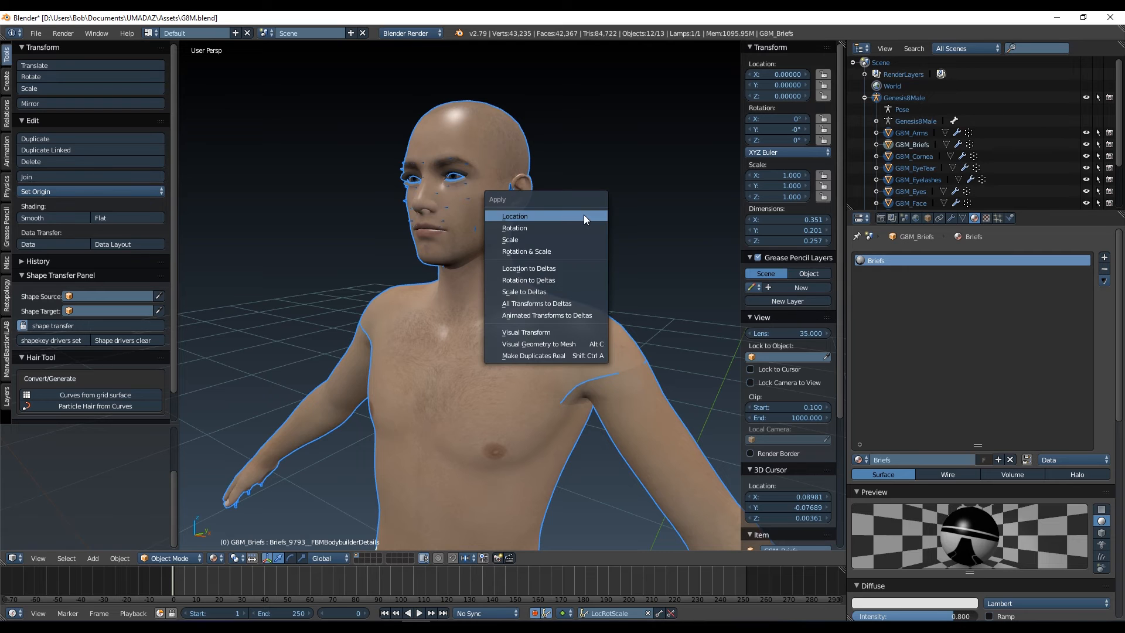
click(566, 252)
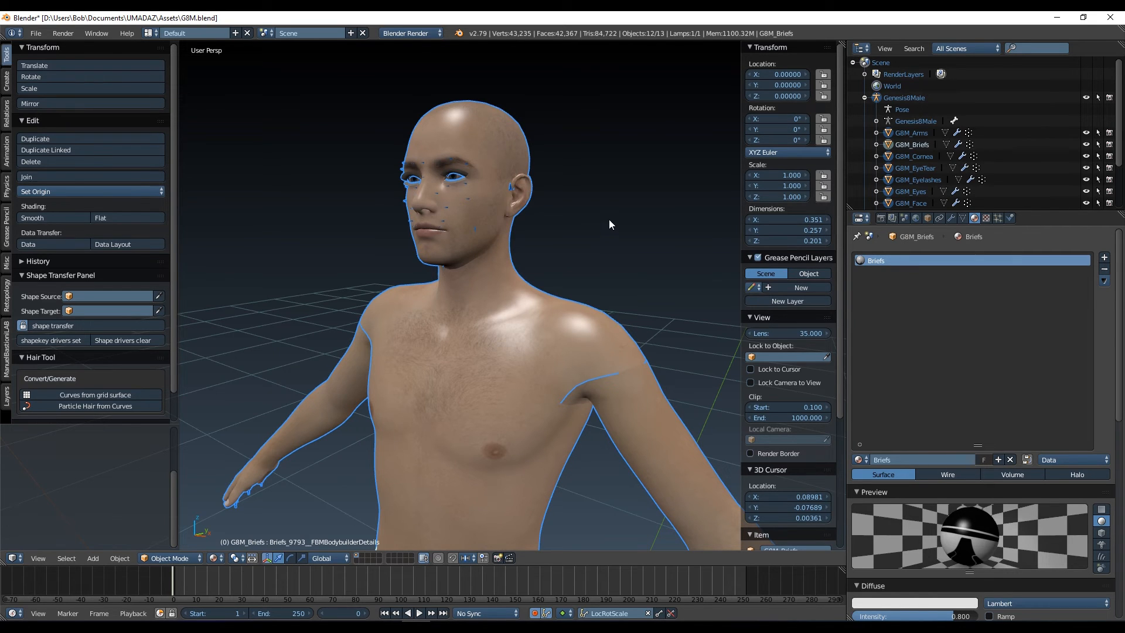
key(a)
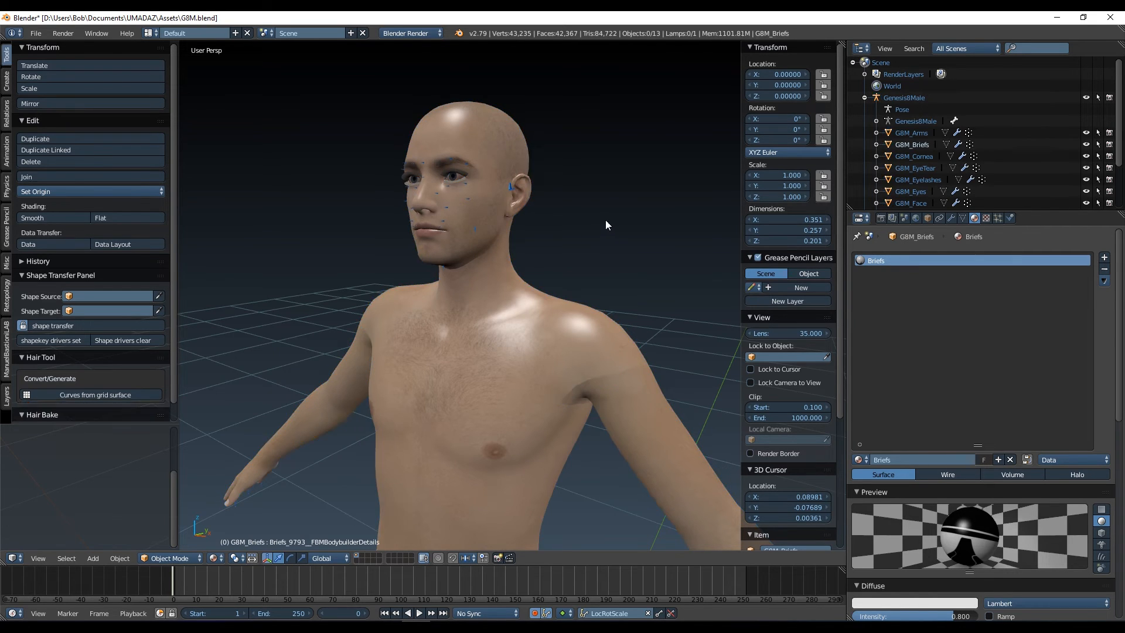
Check the transform values of the Genesis8Male armature and several of its G8M mesh parts
click(905, 98)
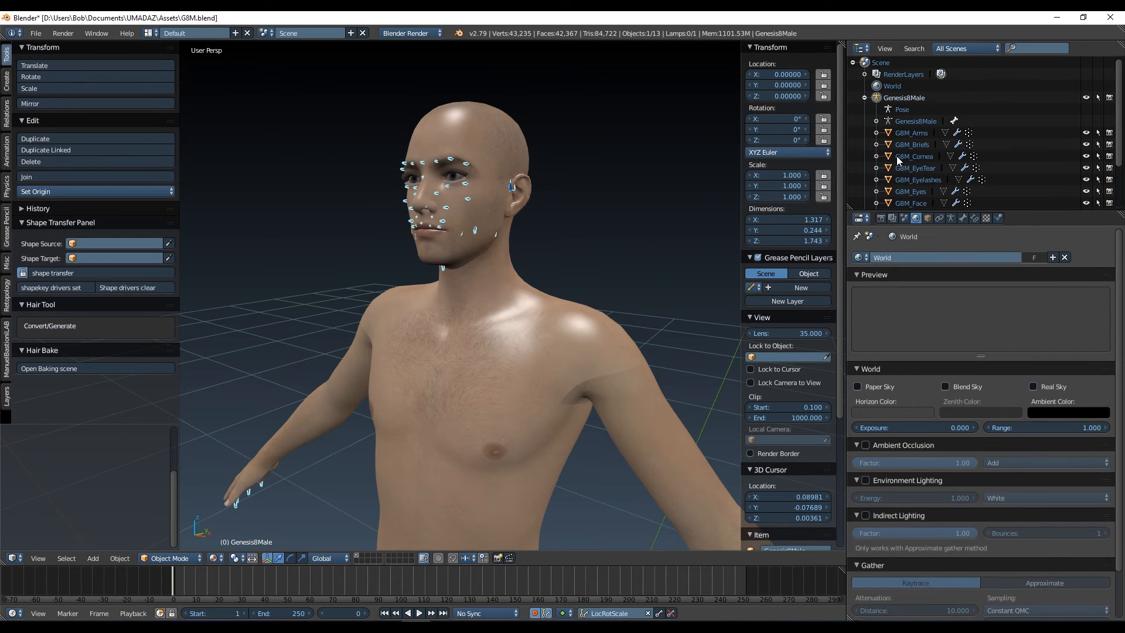
click(918, 180)
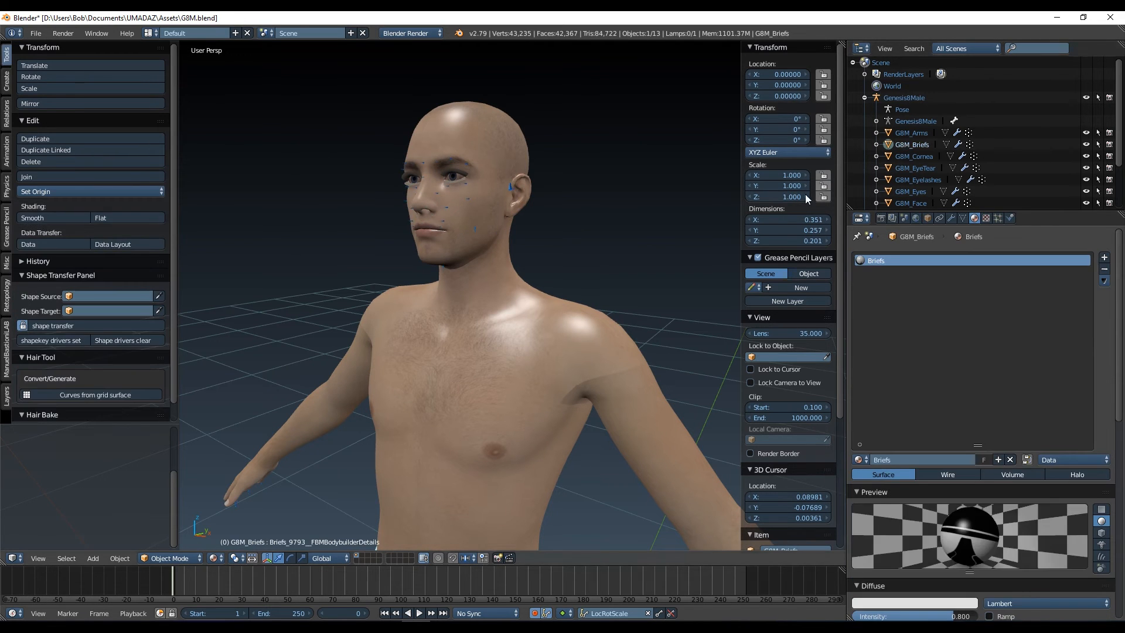
click(906, 204)
click(919, 159)
click(912, 134)
click(910, 180)
click(911, 193)
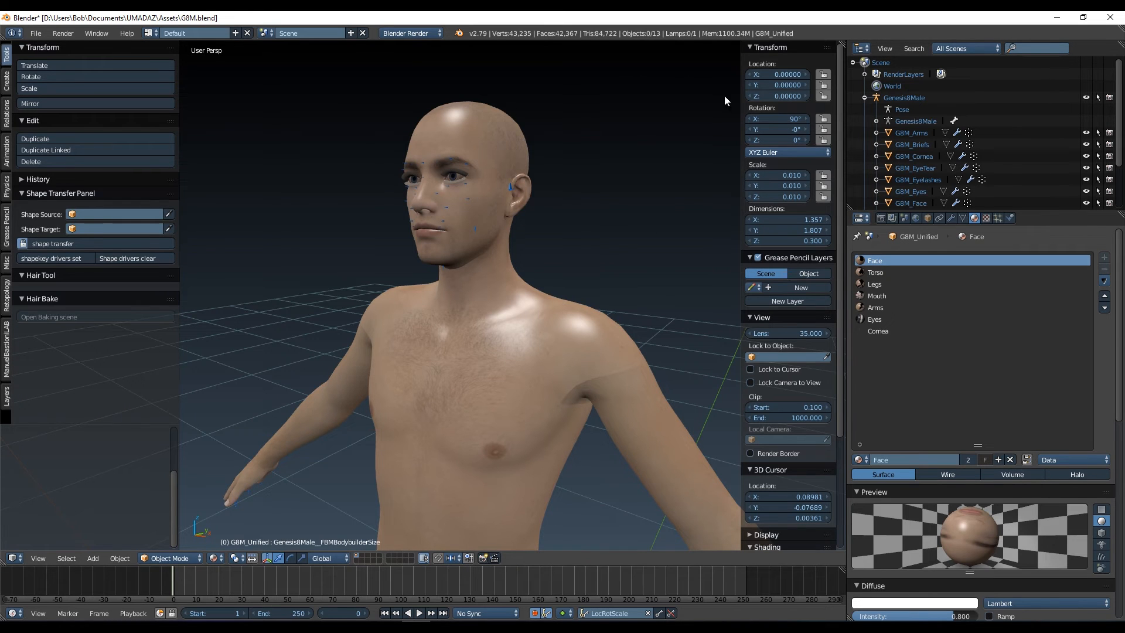
Expand the armature's hip bone hierarchy, select the Genesis8Male armature by its shin bone, and enter Edit Mode
click(876, 121)
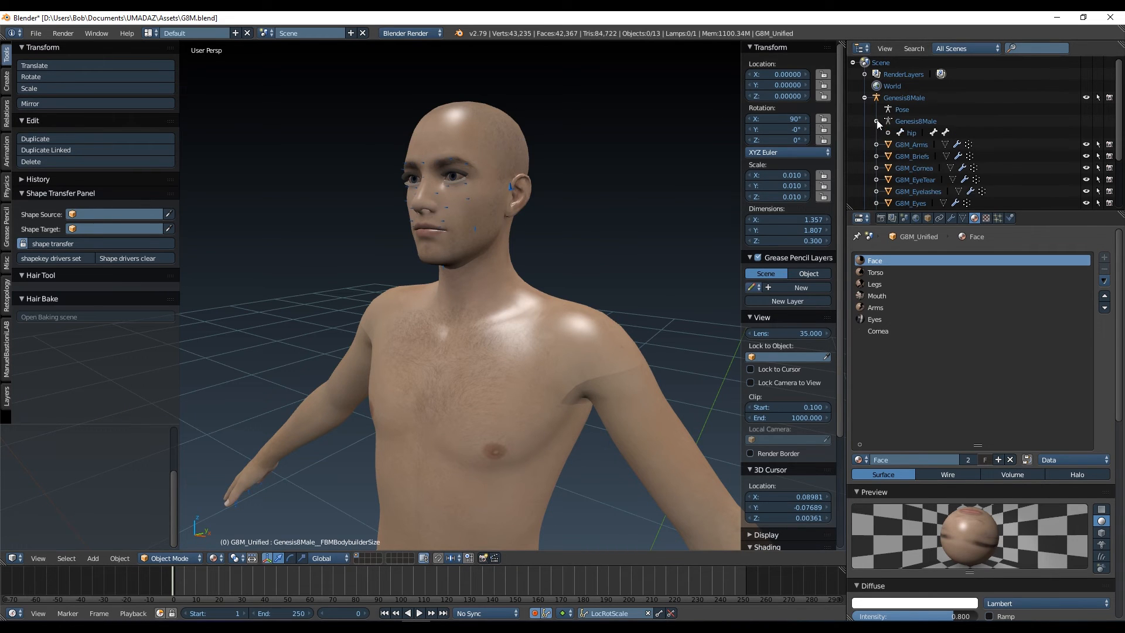
click(888, 133)
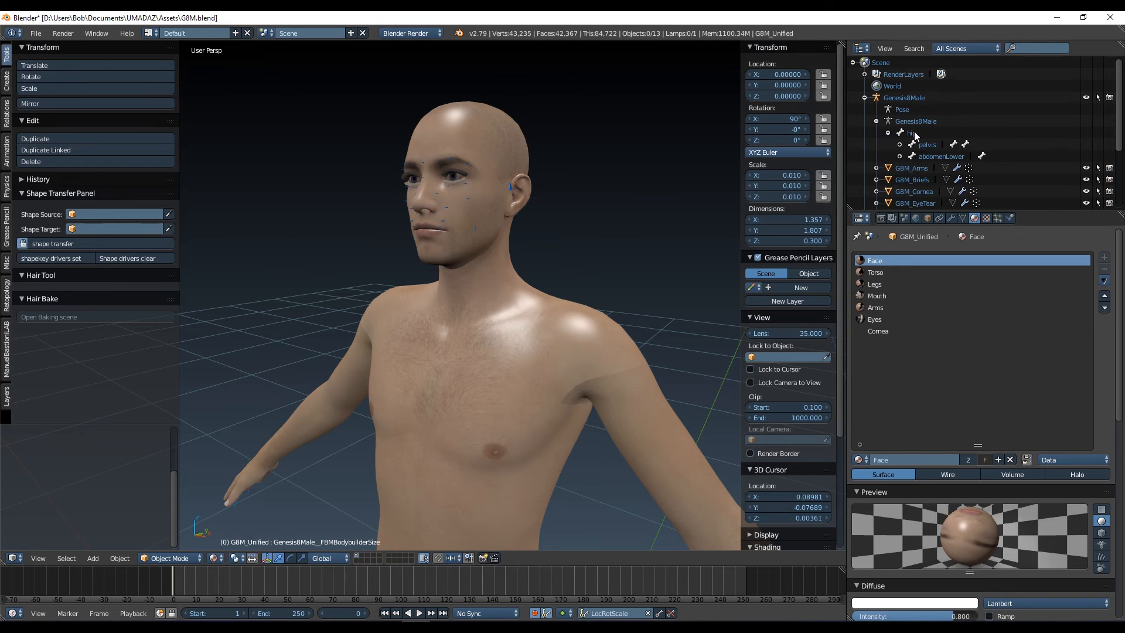
mouse_move(618, 396)
shift+middle_down()
mouse_move(661, 196)
mouse_move(561, 192)
mouse_move(560, 165)
shift+middle_up()
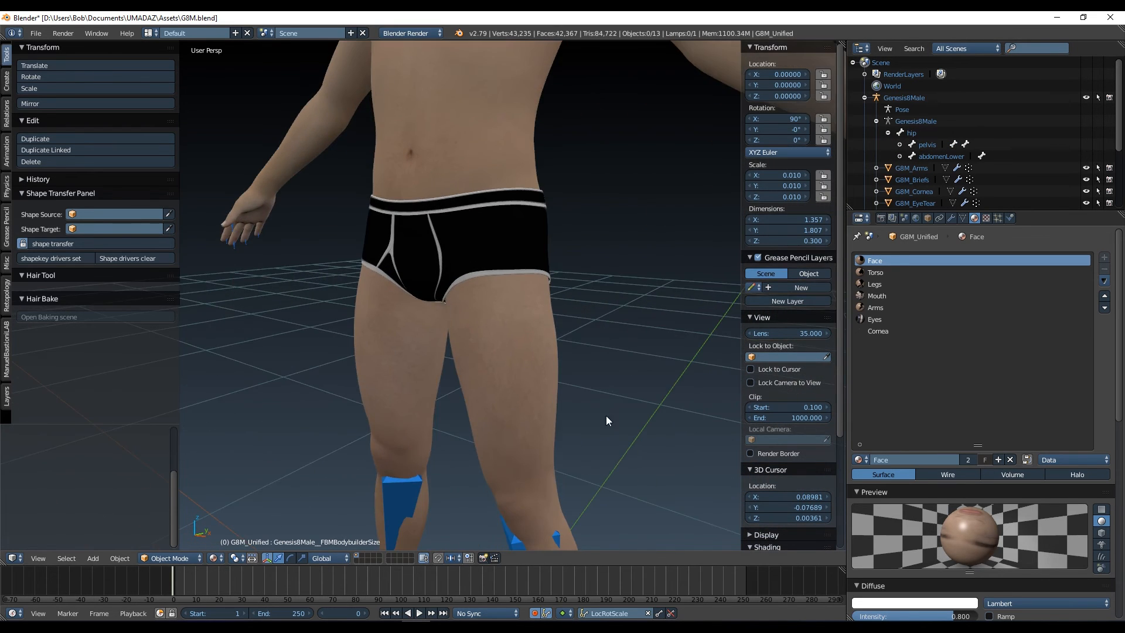
shift+middle_drag(606, 416, 621, 265)
shift+middle_drag(641, 366, 640, 226)
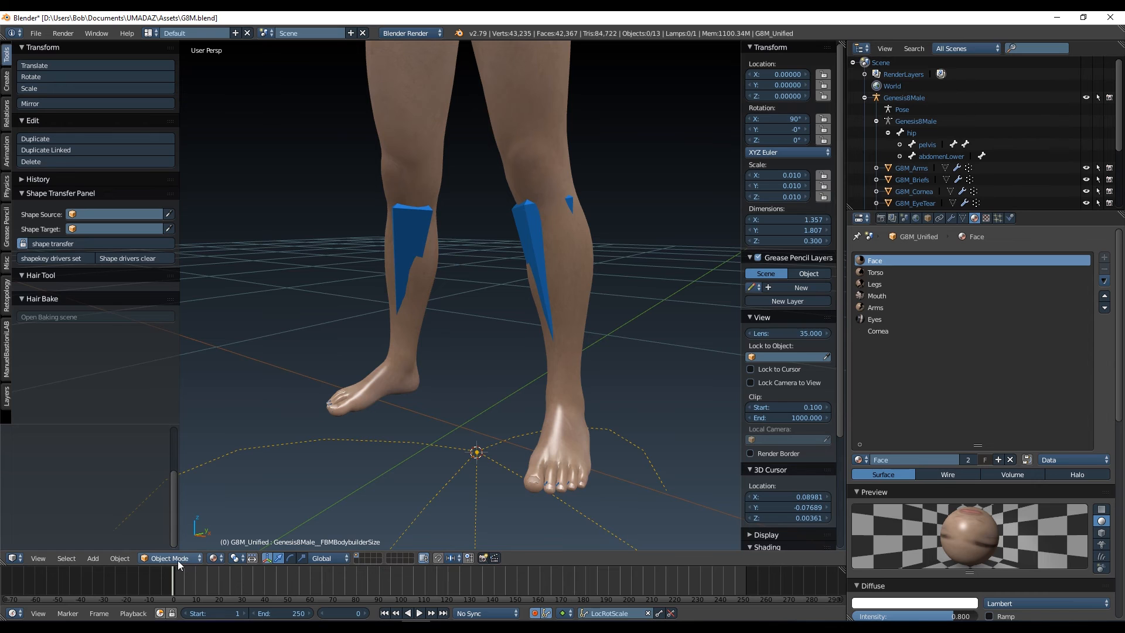
right_click(399, 222)
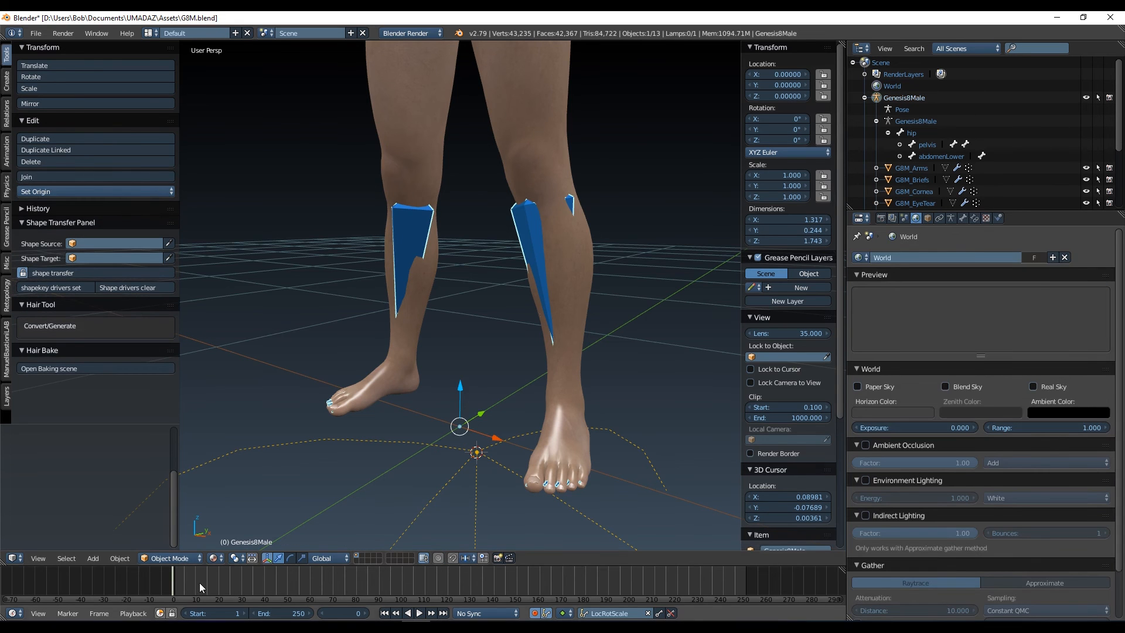
click(178, 561)
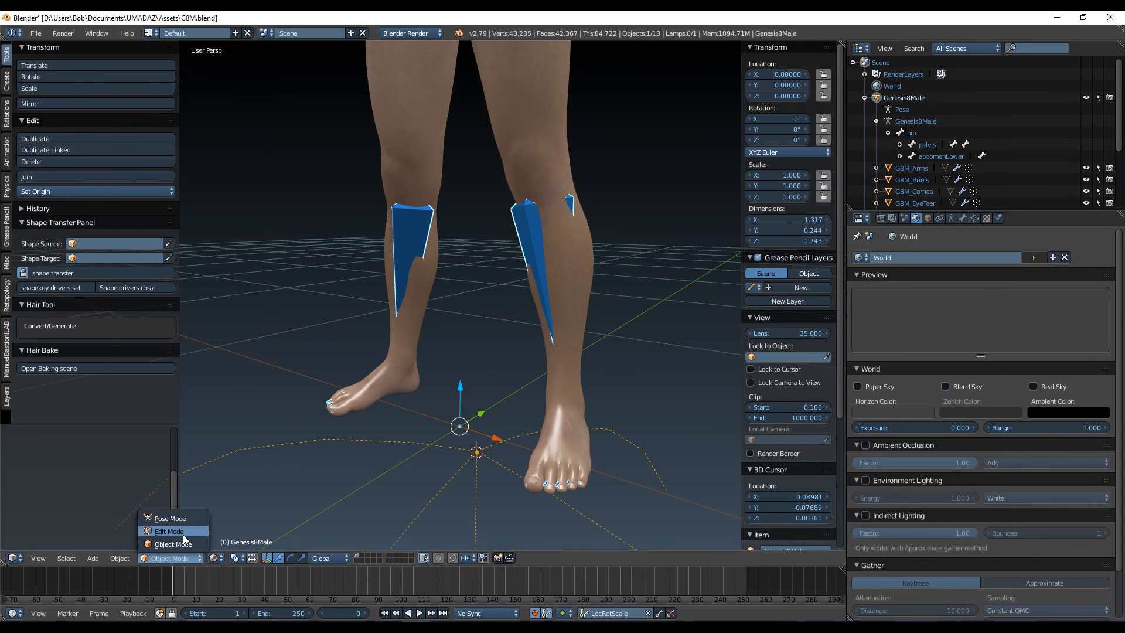
click(179, 532)
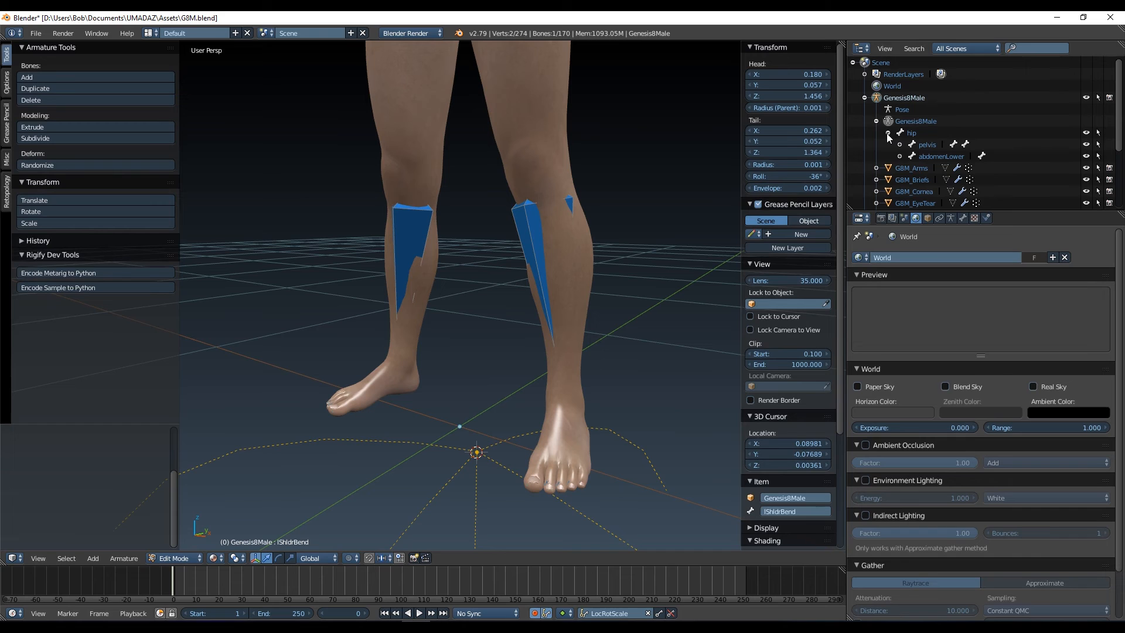
Add two single bones to the Genesis8Male armature at the 3D cursor
click(94, 560)
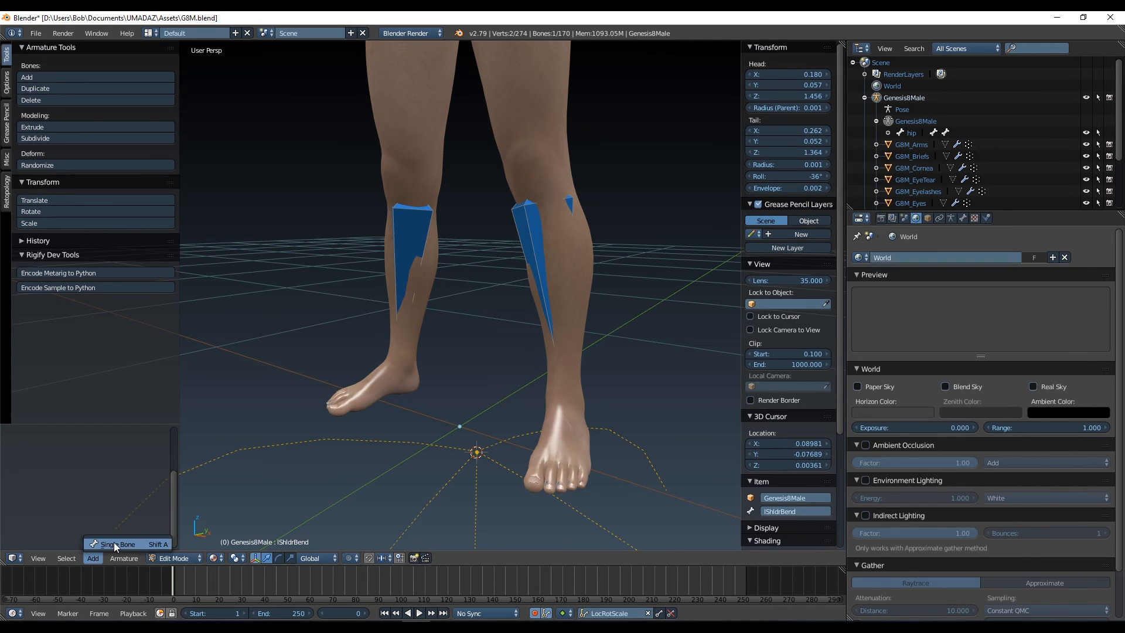
click(114, 543)
click(93, 559)
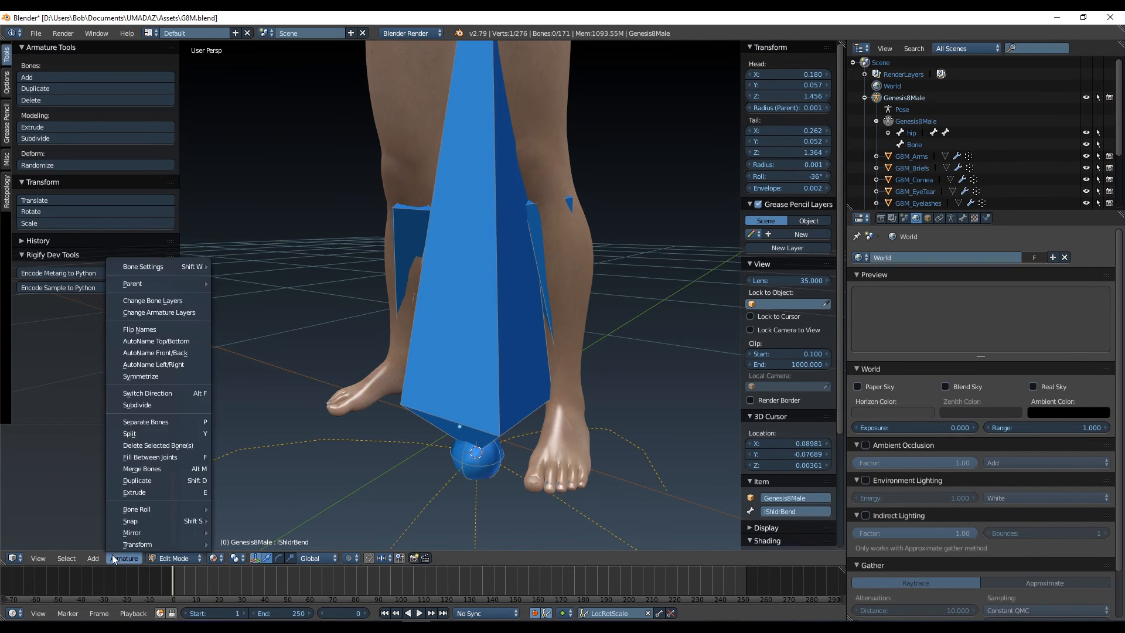
click(105, 545)
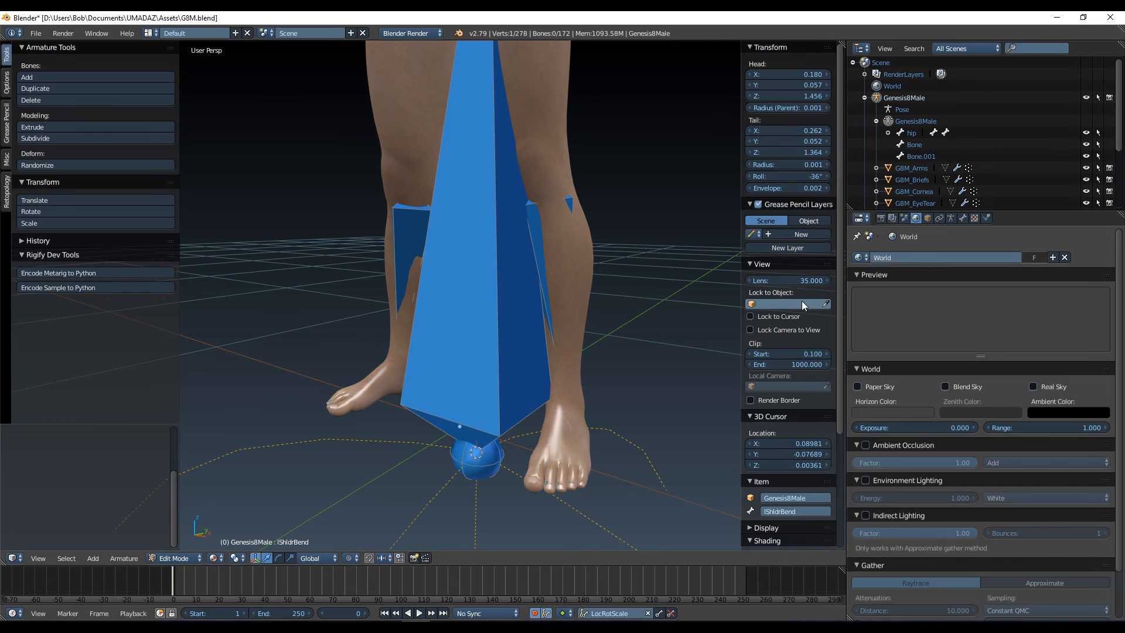
Rename the two new bones as Global and Position
click(925, 149)
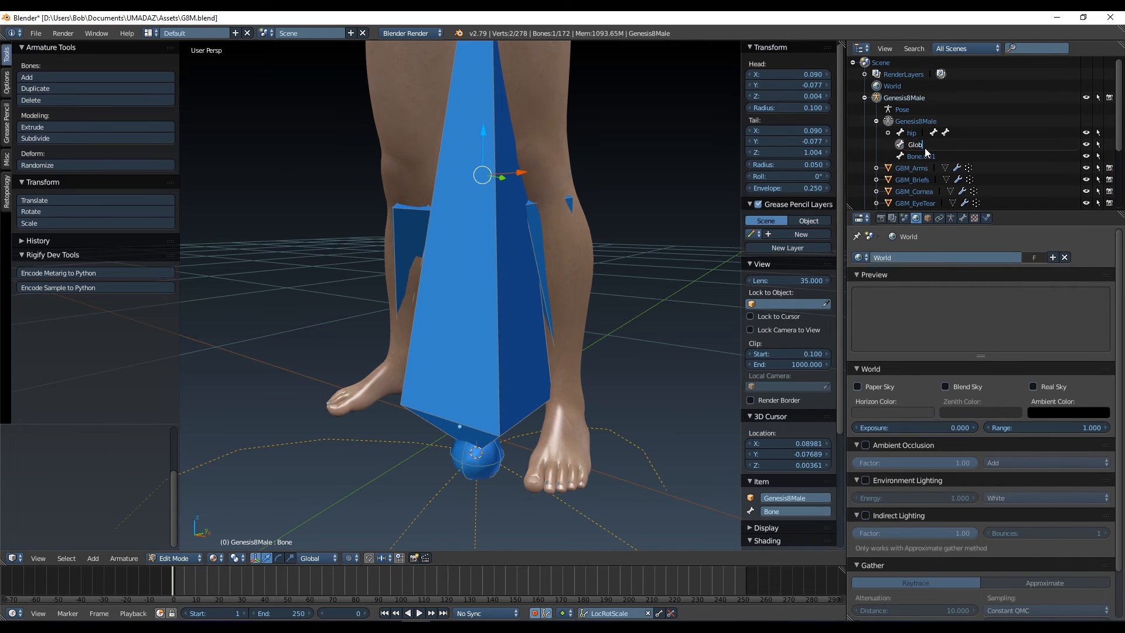
text(Global)
key(Return)
double_click(941, 157)
text(Positi)
text(on)
key(Return)
Set the Global bone's head to X 0, Y -0.01 and Z 0
click(963, 218)
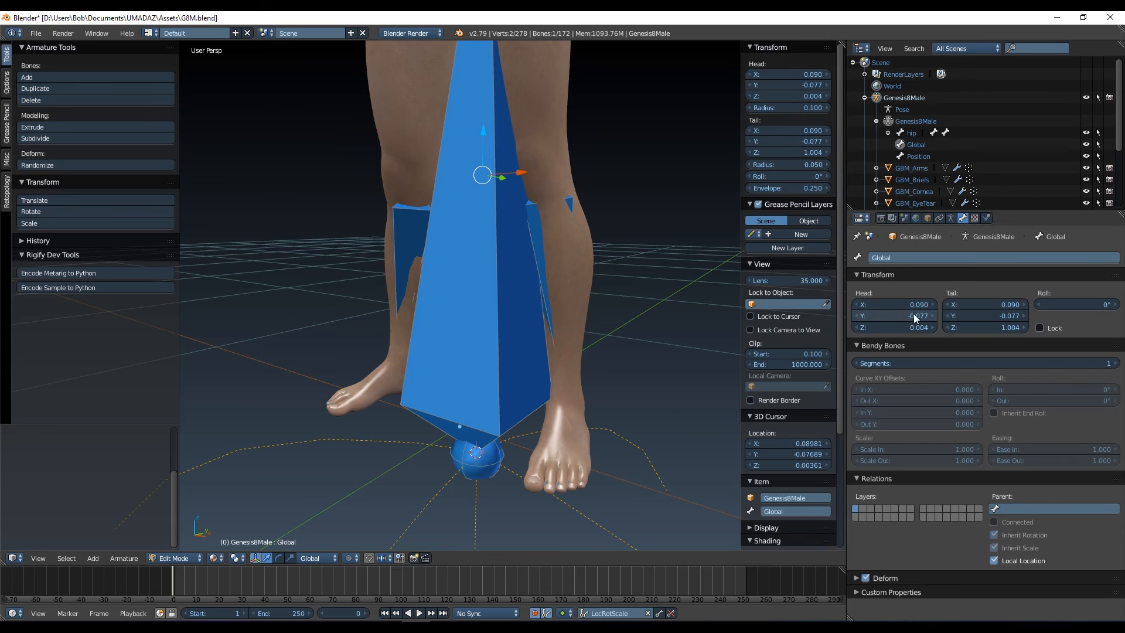
text(0)
key(Tab)
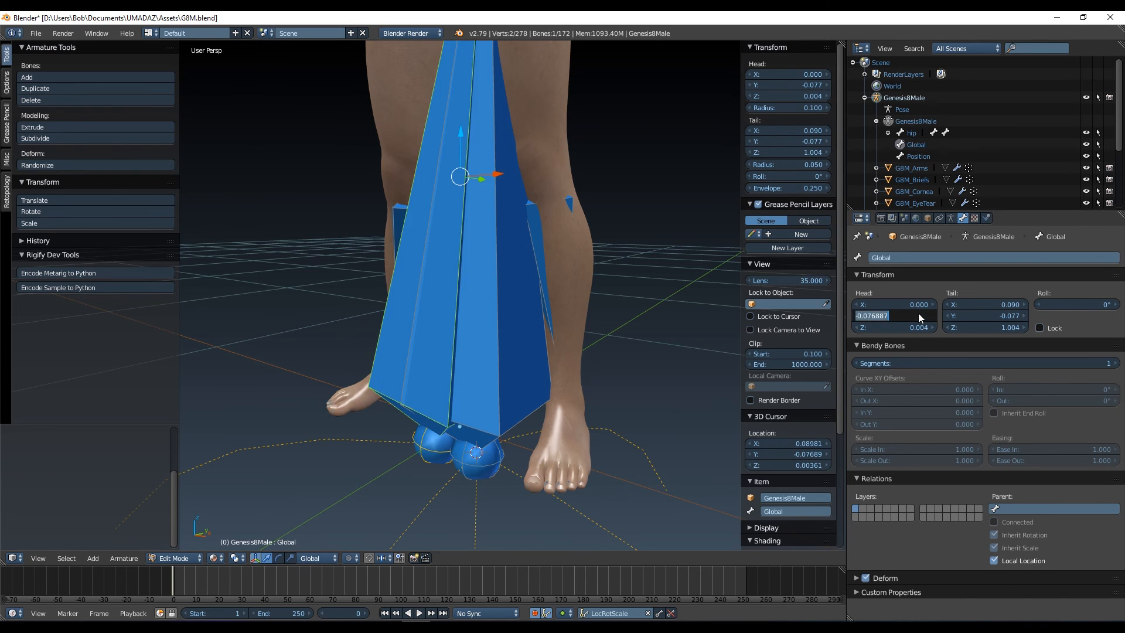
text(-0.01)
key(Return)
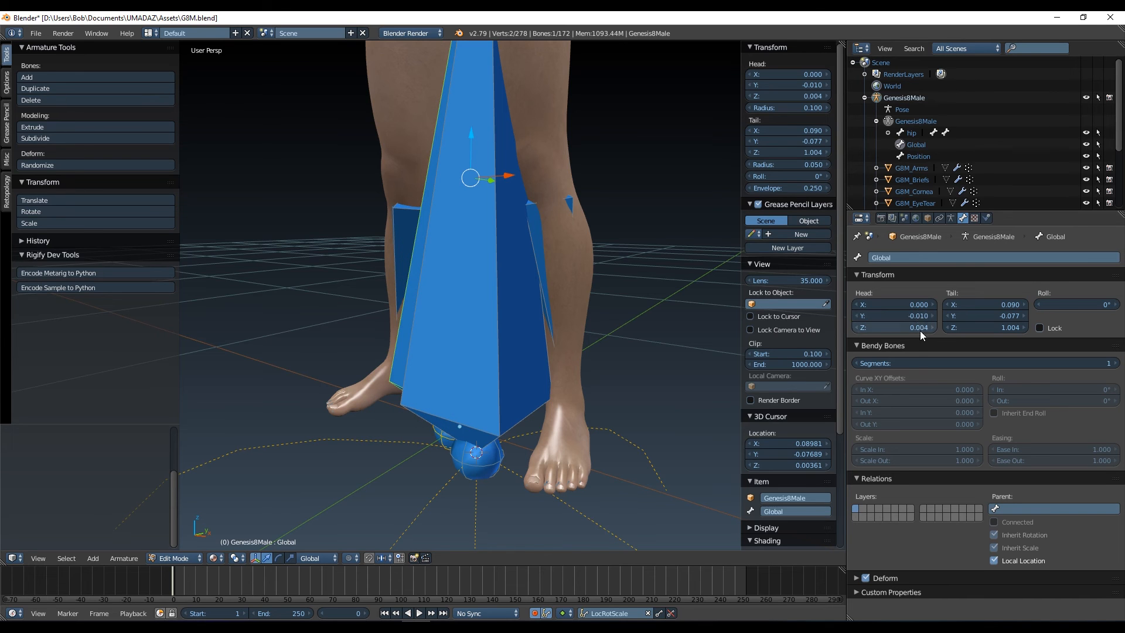
click(913, 328)
text(0)
key(Return)
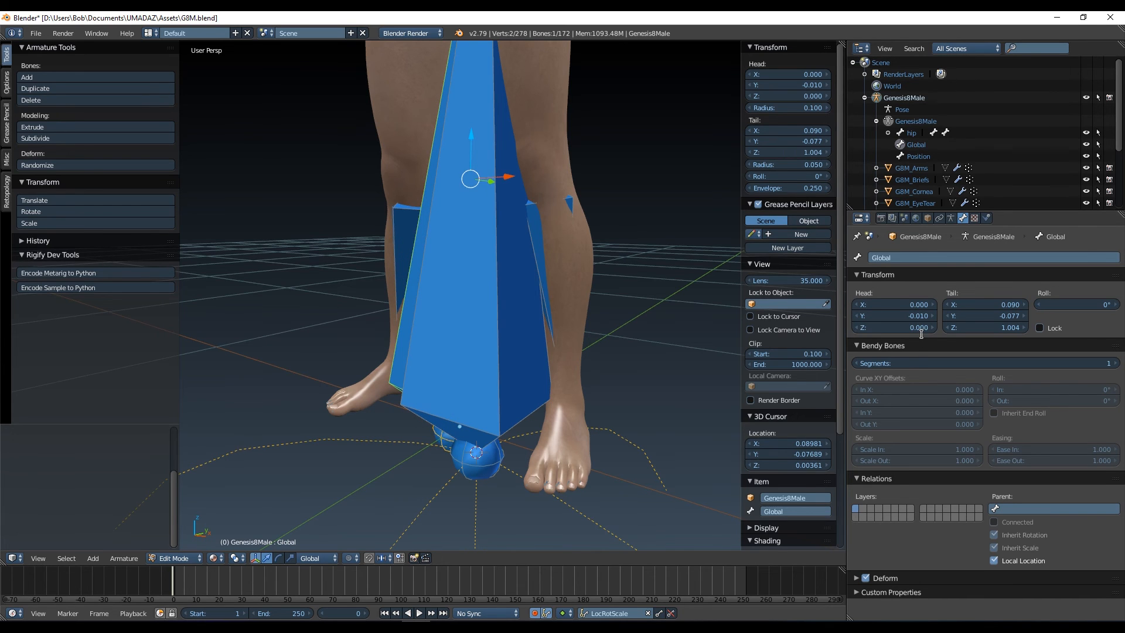
Set the Global bone's tail to X 0, Y 0 and Z 0
text(0)
key(Return)
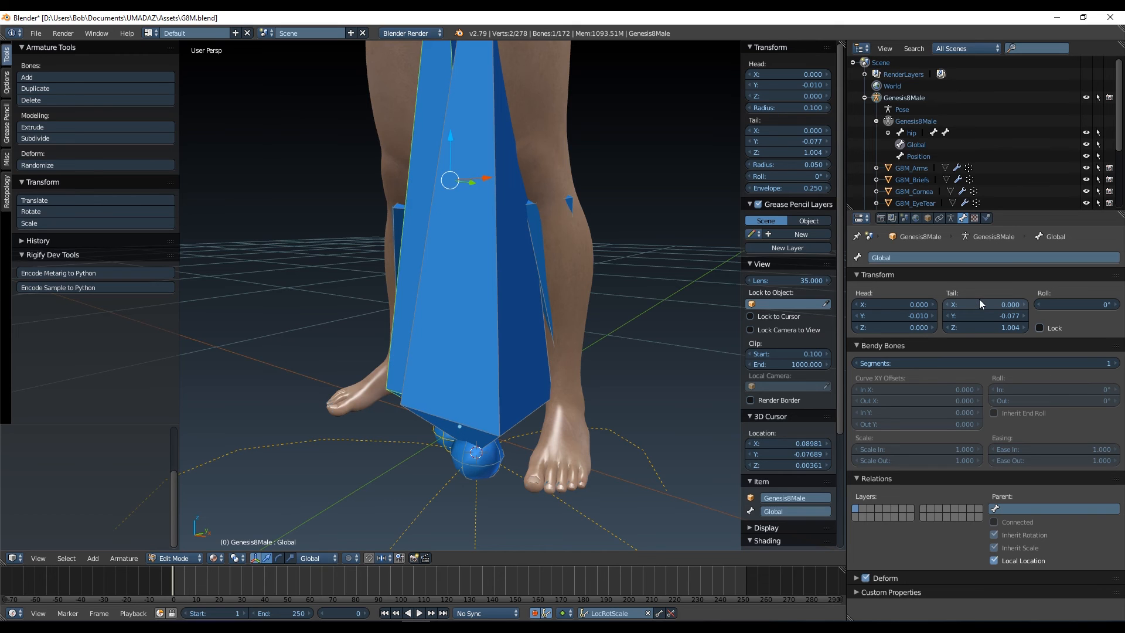
click(1008, 315)
text(0)
key(Return)
click(1005, 326)
text(00)
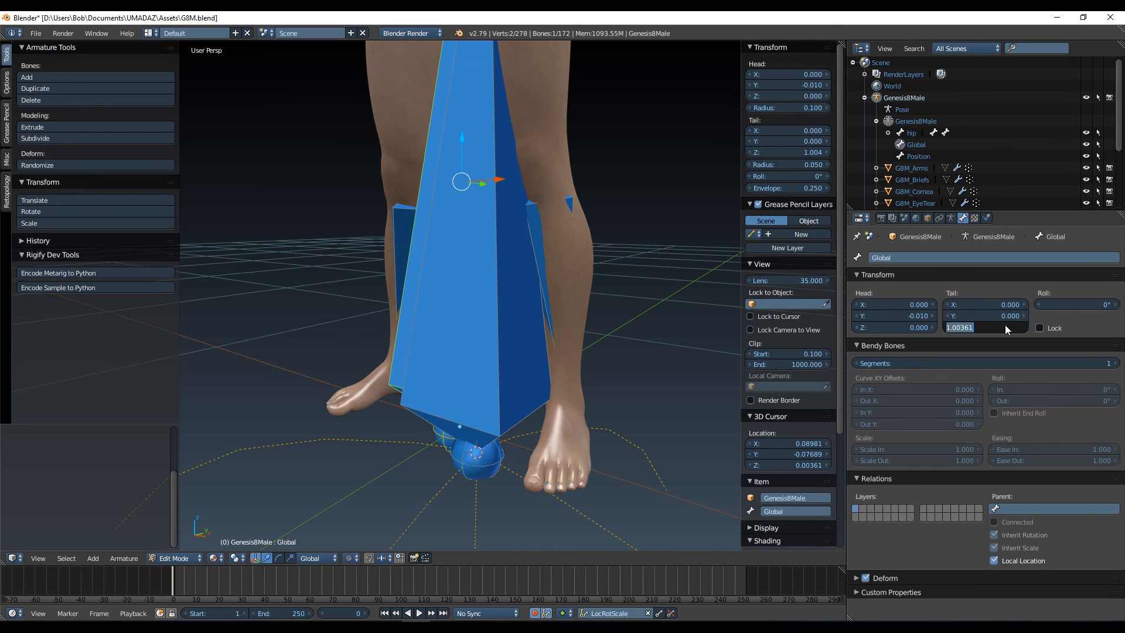
key(Return)
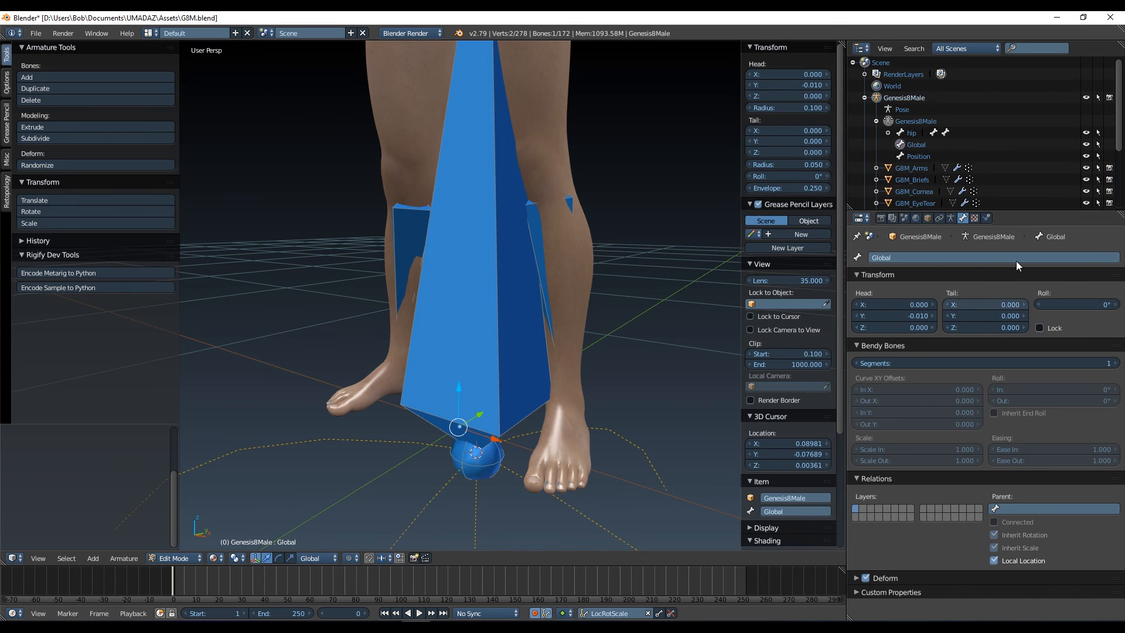
Select the Position bone and set its head to X 0, Y 0 and Z 0
click(918, 157)
click(923, 304)
text(0)
key(Return)
click(917, 315)
text(0)
key(Return)
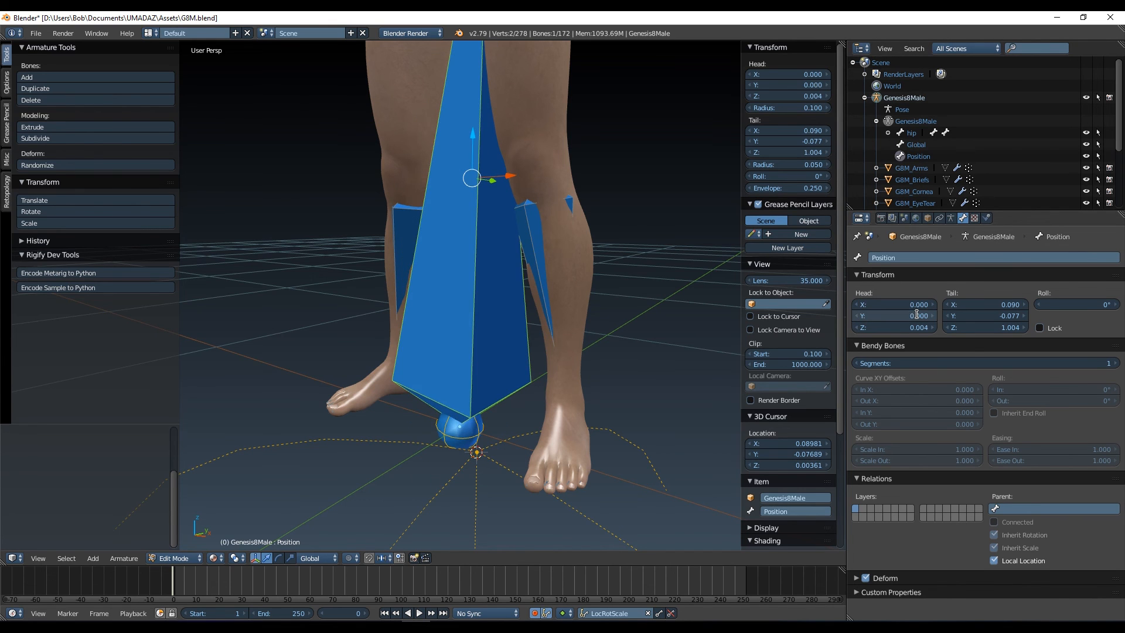
click(907, 328)
text(0)
key(Return)
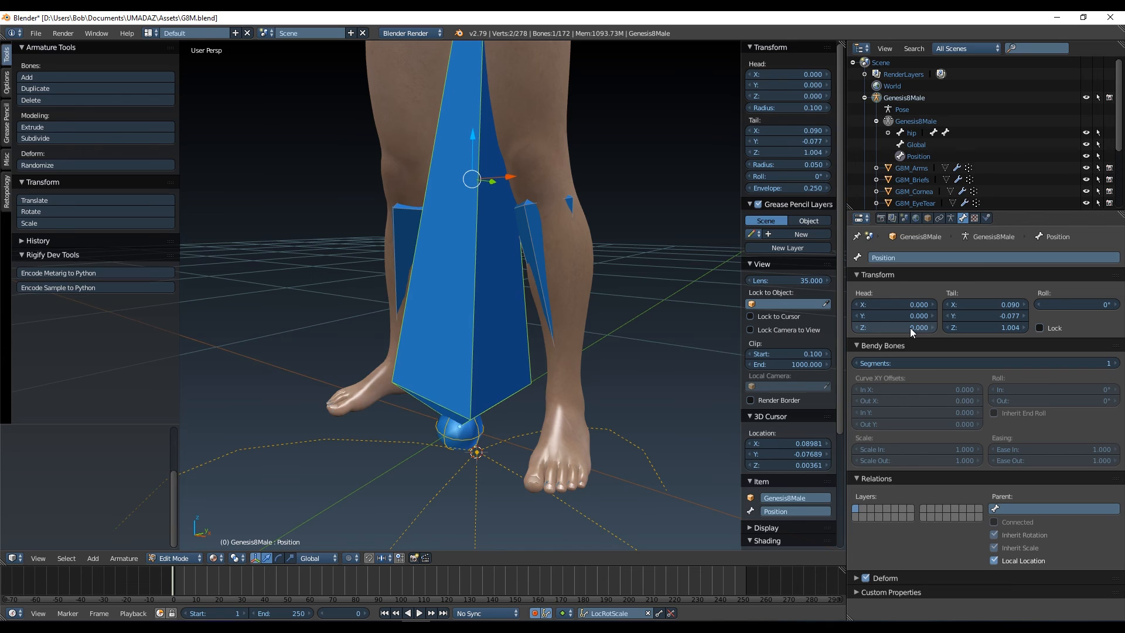
Set the Position bone's tail to X 0, Y -0.001 and Z 0
click(998, 302)
text(0)
key(Return)
click(995, 313)
key(BackSpace)
text(-0.00)
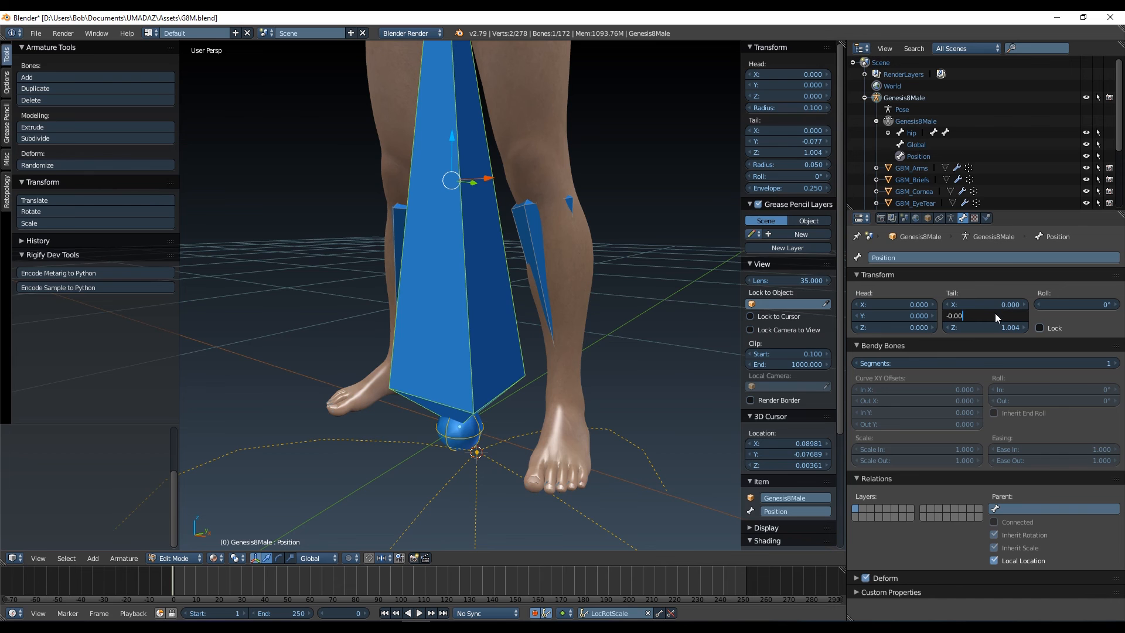
text(1)
key(Return)
click(1012, 327)
text(0)
key(Return)
Set the Y coordinate of the Position bone's tail to -0.01
scroll(445, 439, up, 5)
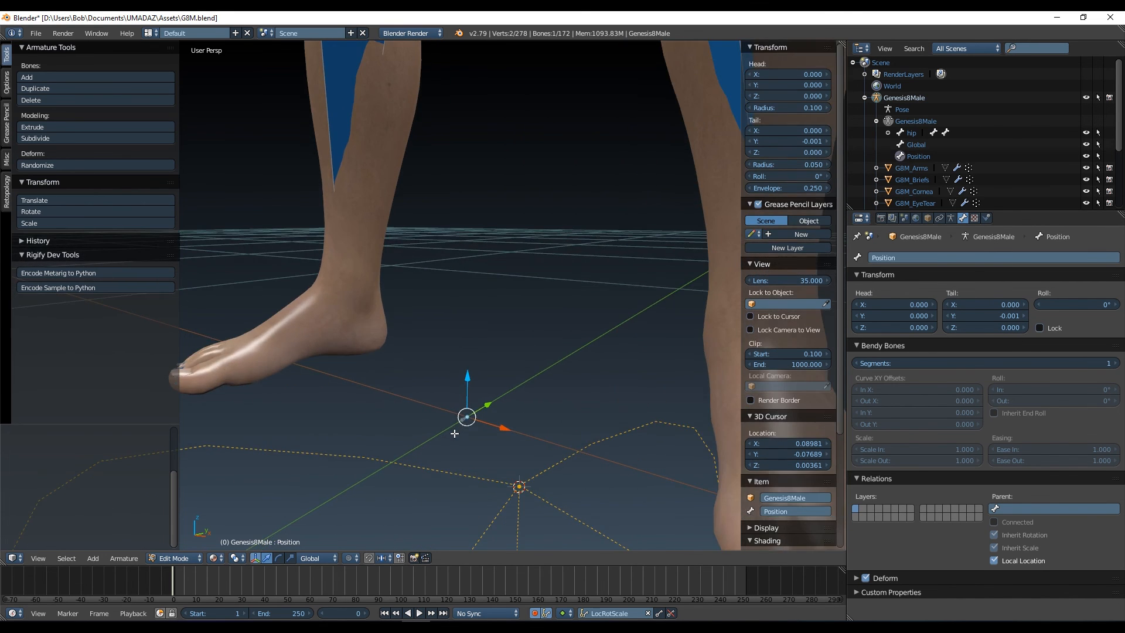
scroll(454, 433, down, 3)
click(1005, 315)
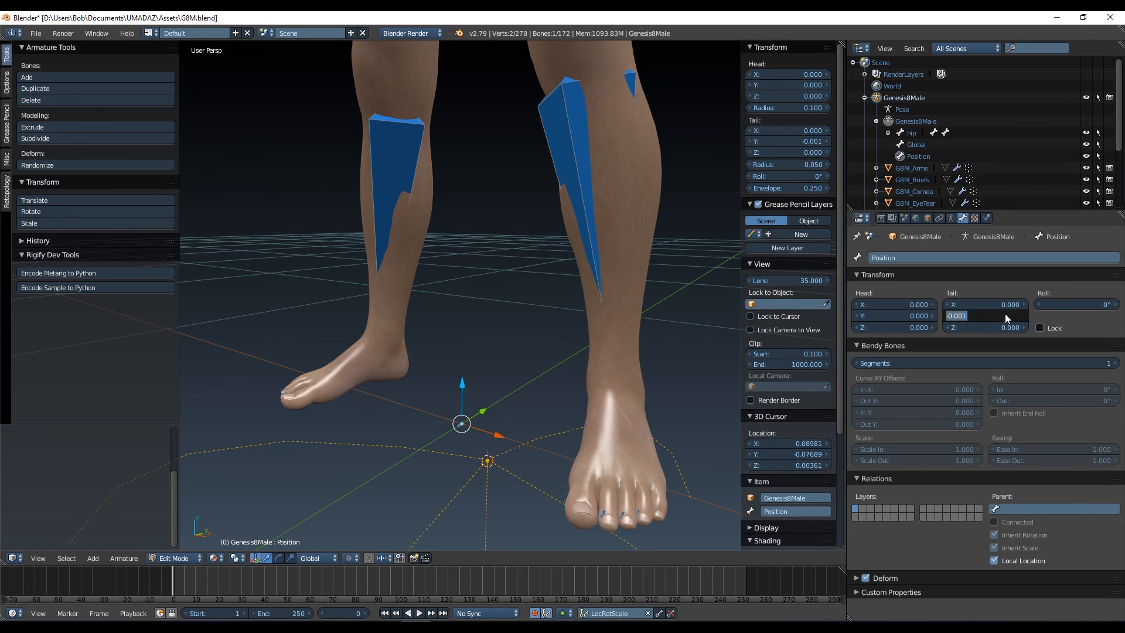
text(-0.01)
key(Return)
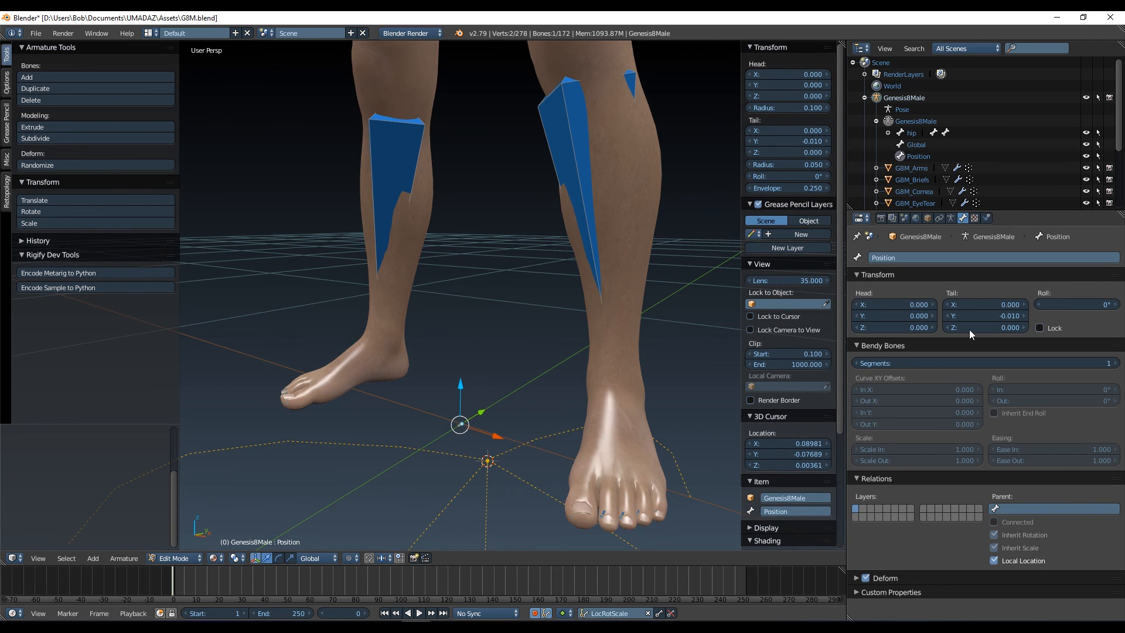
Select the Global bone and examine its placement at the armature's origin
click(917, 145)
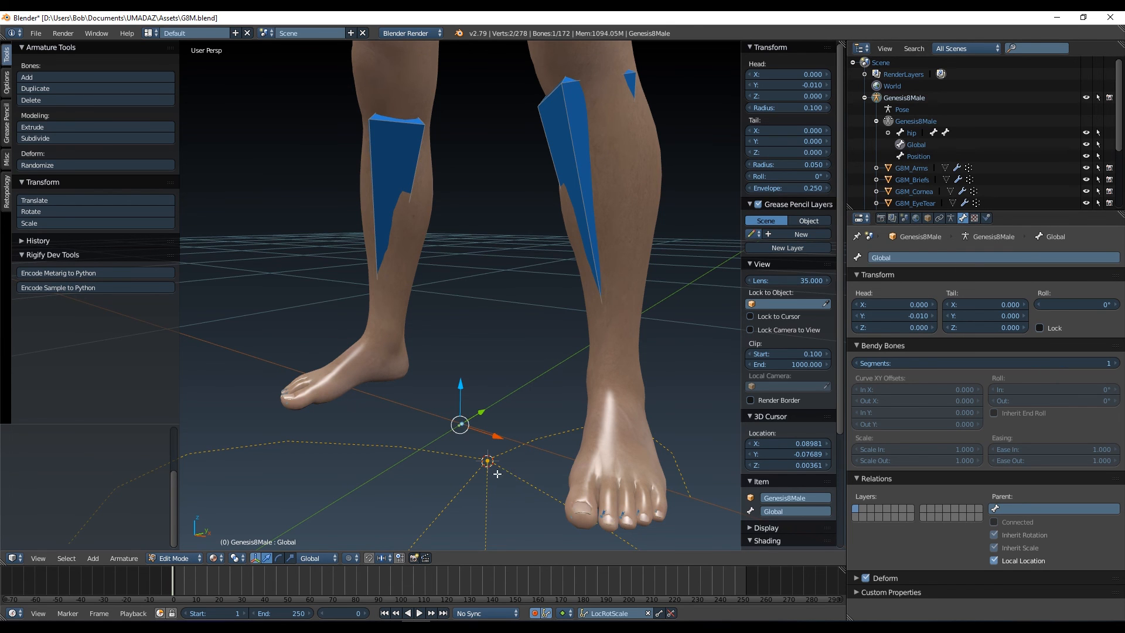
scroll(476, 388, up, 3)
scroll(463, 419, up, 2)
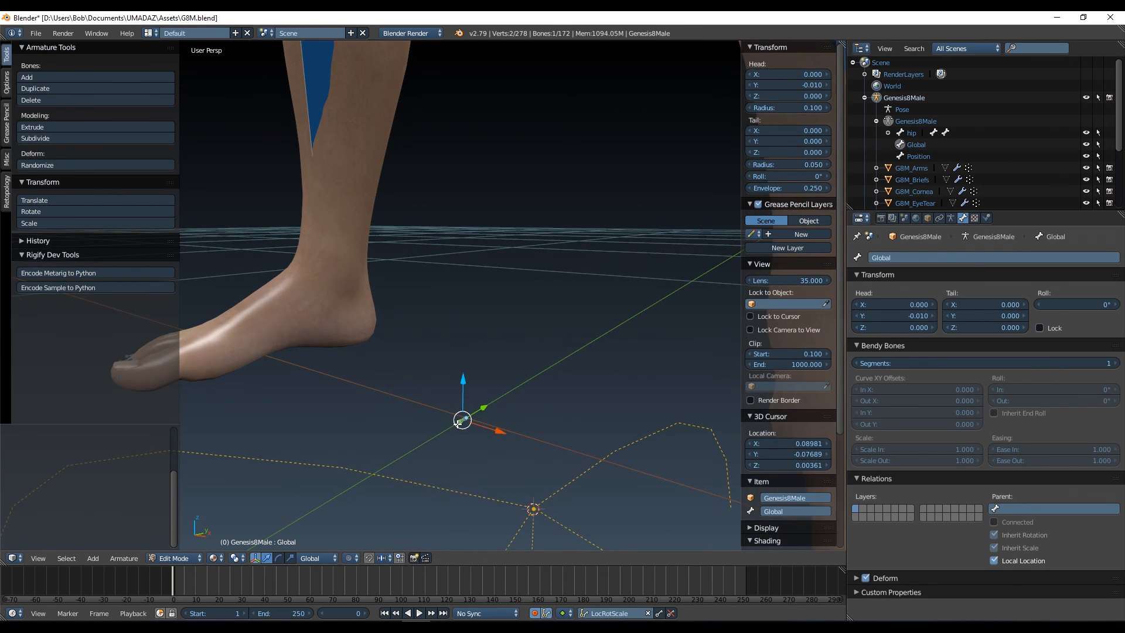
scroll(456, 433, down, 1)
scroll(456, 432, down, 5)
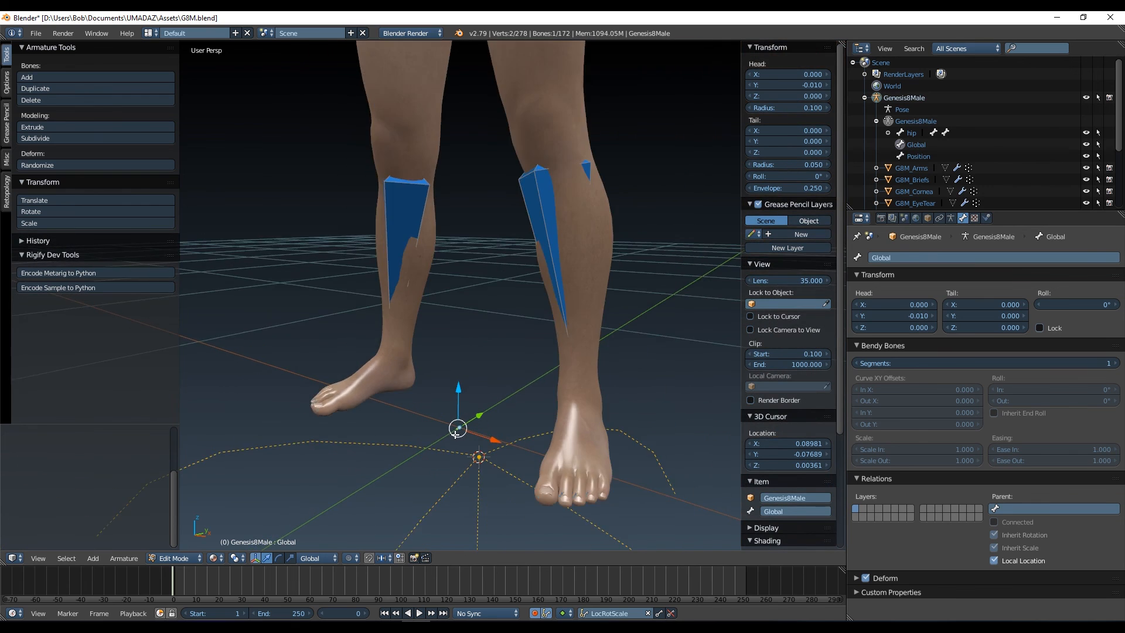
scroll(458, 381, down, 3)
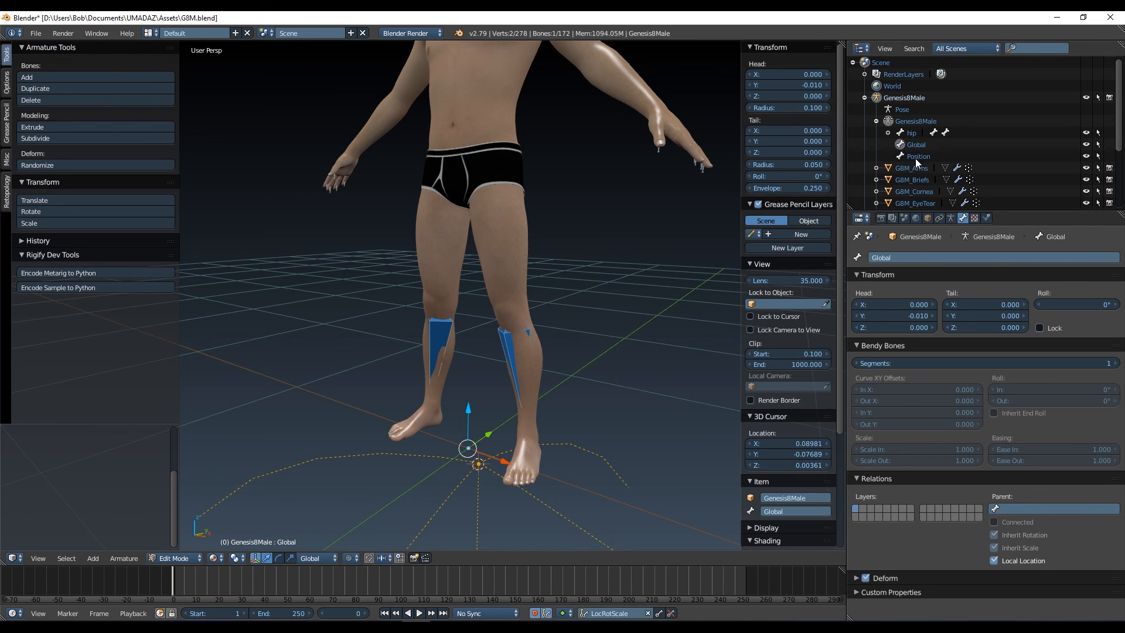
Parent the hip bone to the Position bone with the Keep Offset option
click(913, 133)
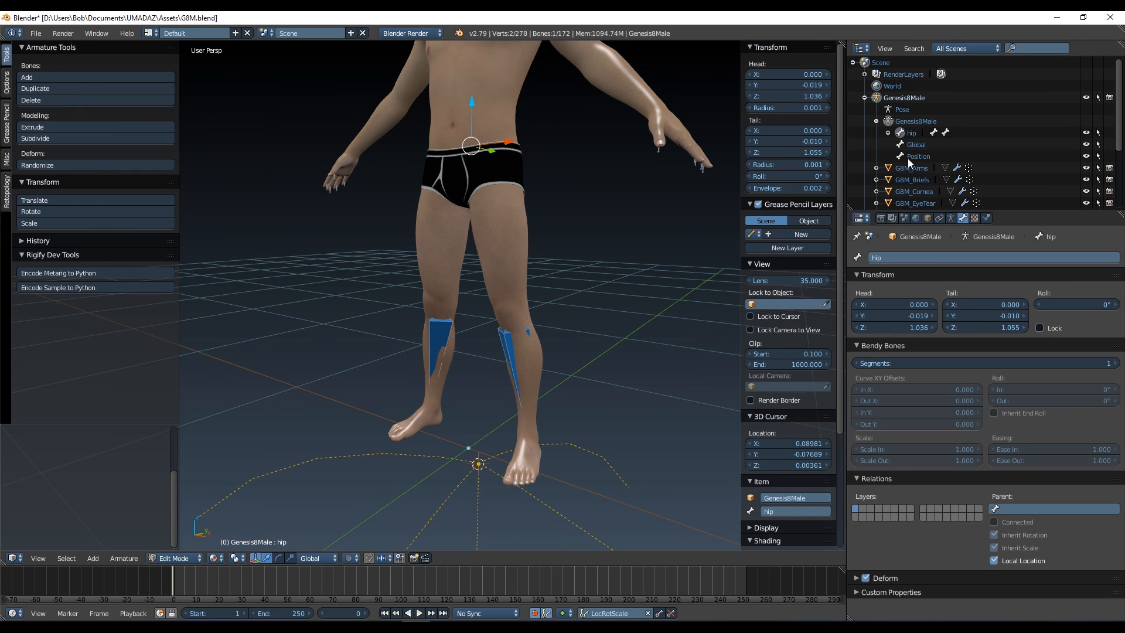
click(902, 156)
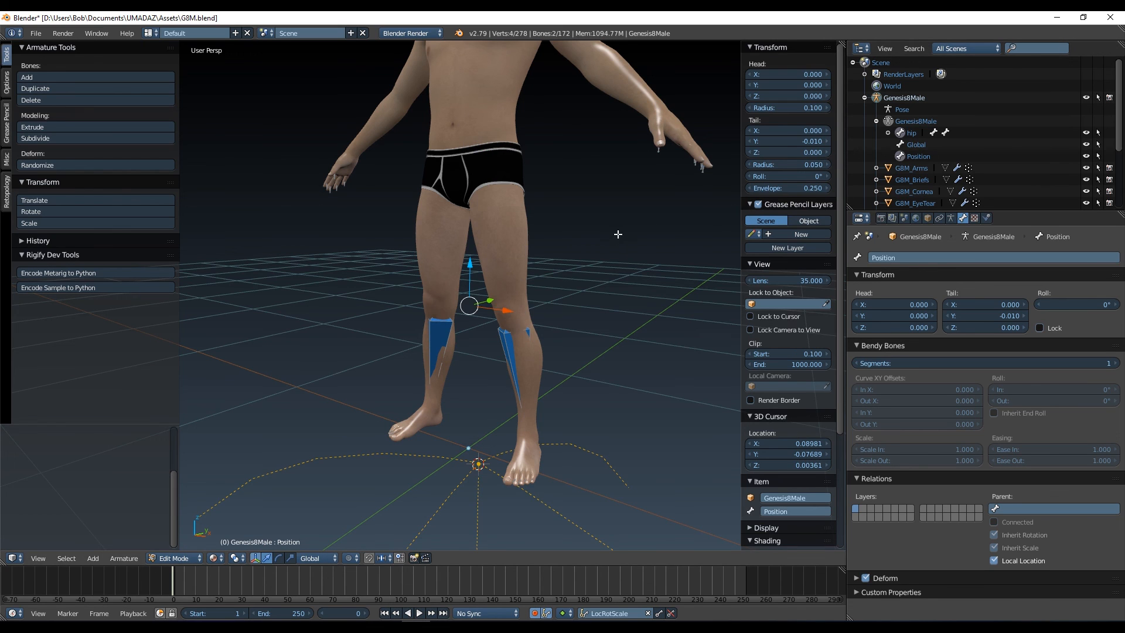
key(ctrl+p)
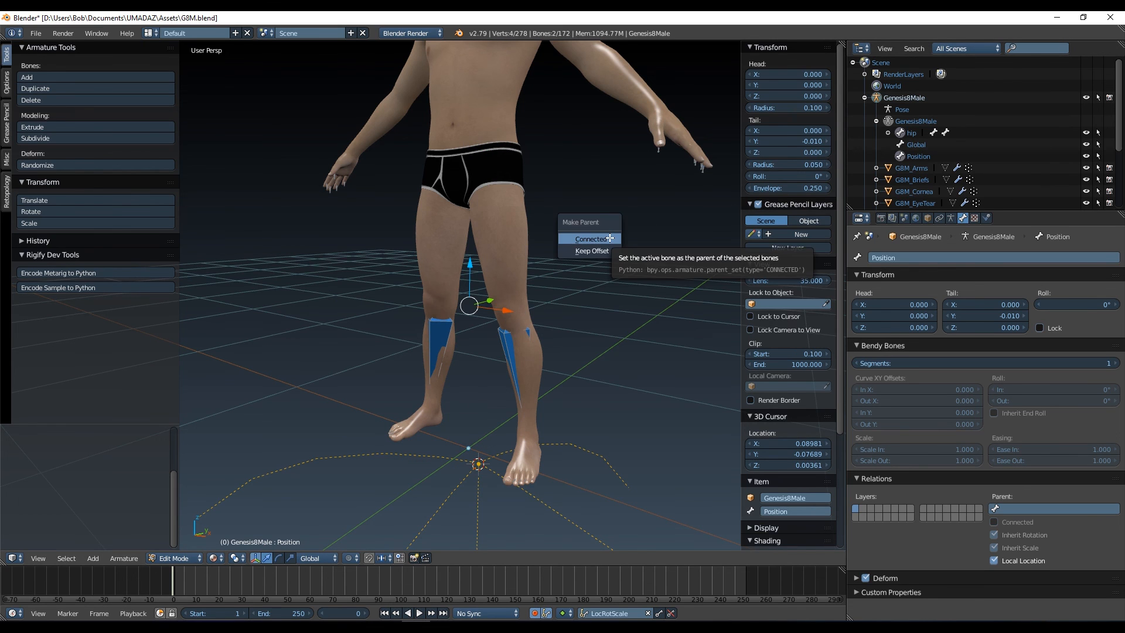
click(596, 250)
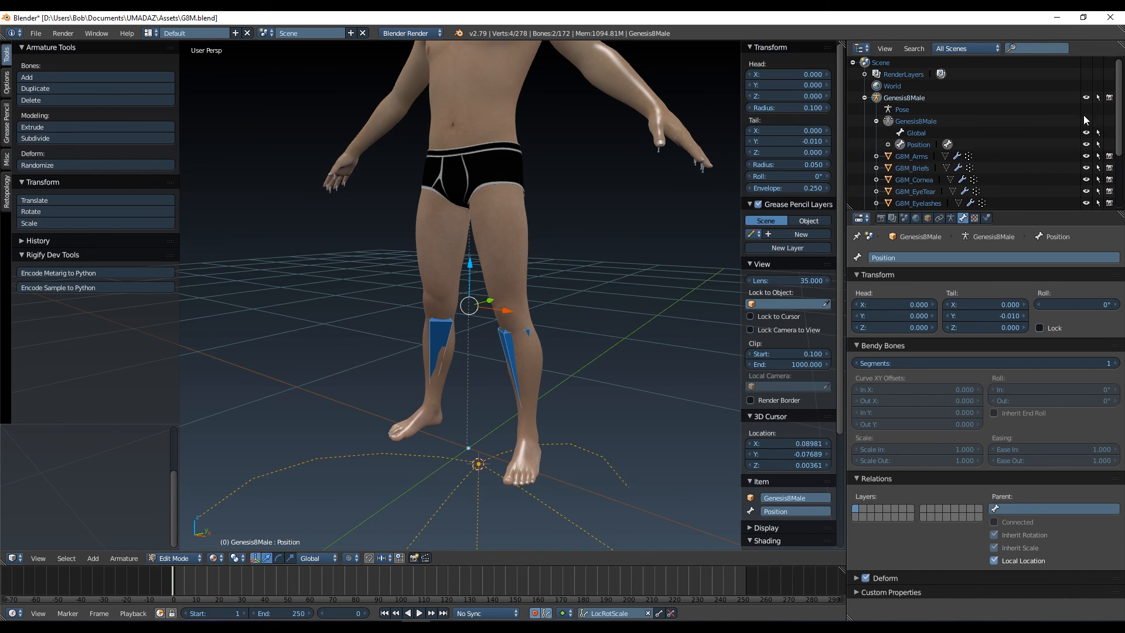
Parent the Position bone to the Global bone with the Keep Offset option
click(911, 144)
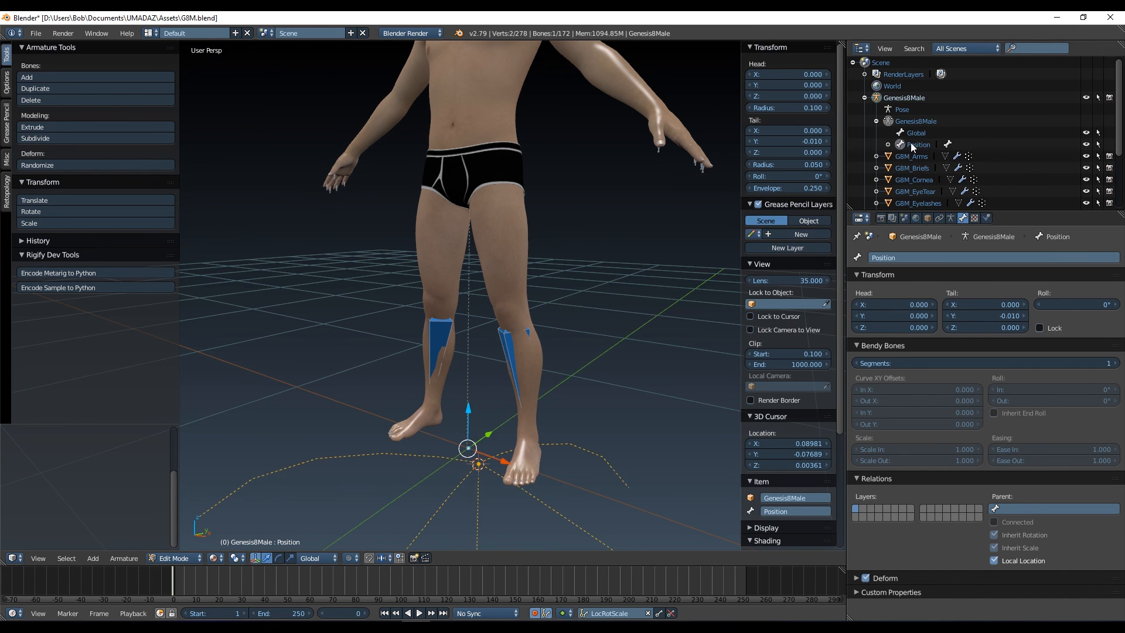
ctrl+click(901, 131)
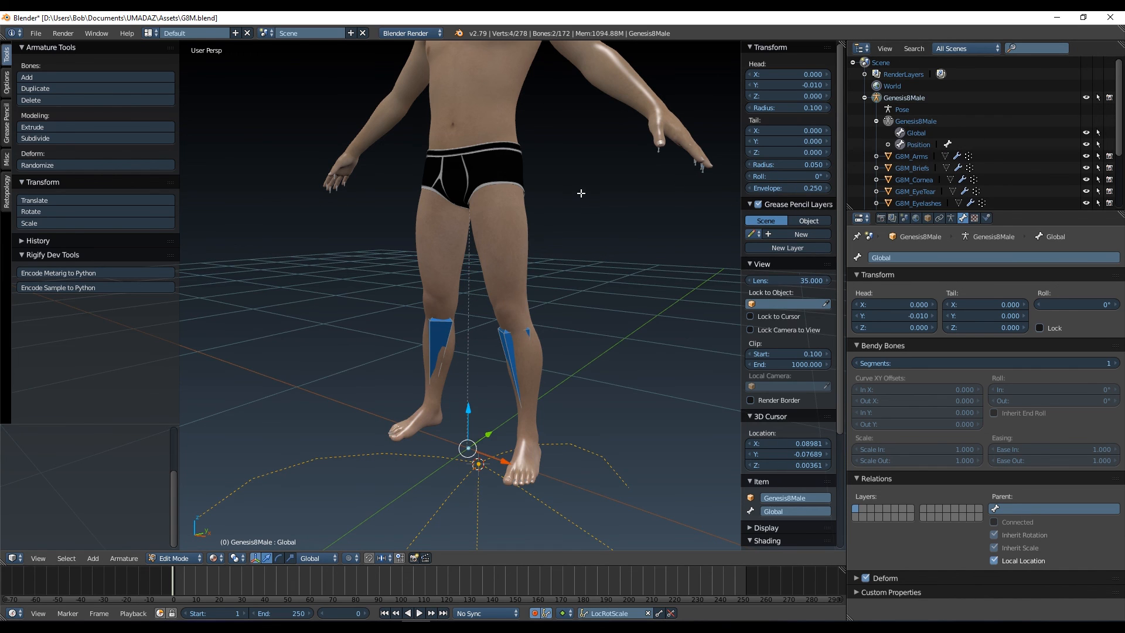
key(ctrl+p)
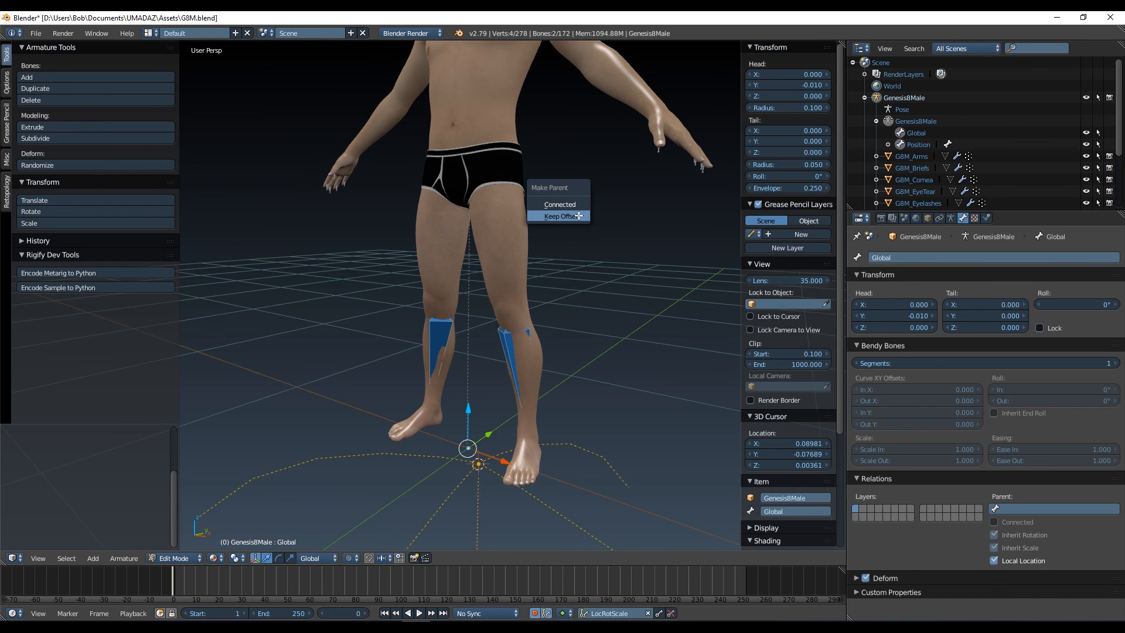
click(574, 208)
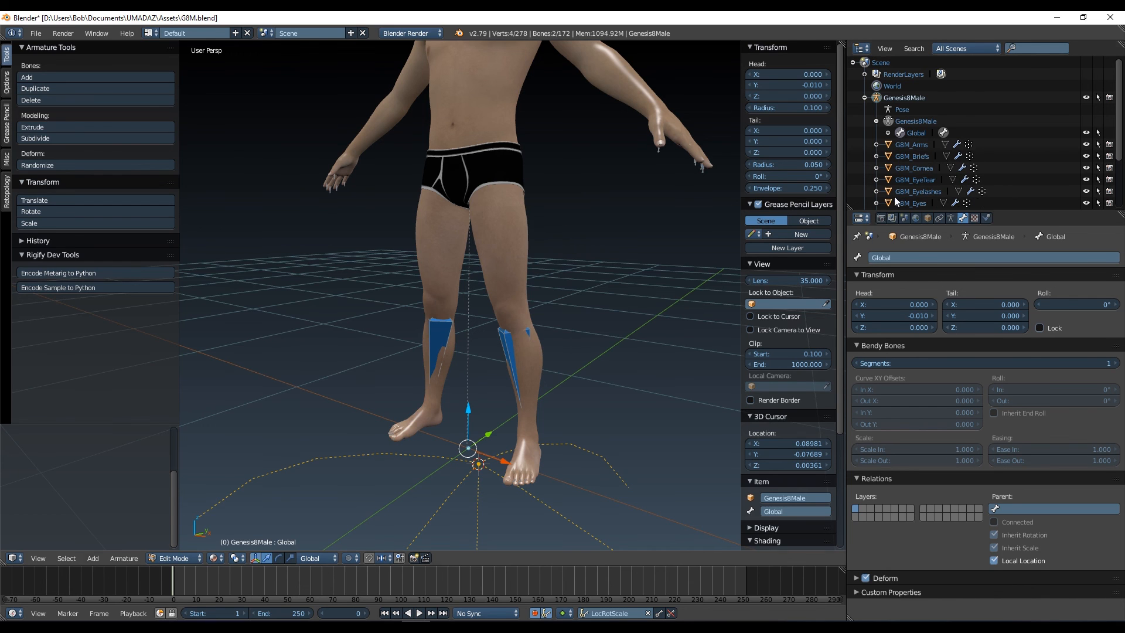
Examine the armature's bone hierarchy beneath the Global bone down to the hip's children, and collapse it again
click(898, 144)
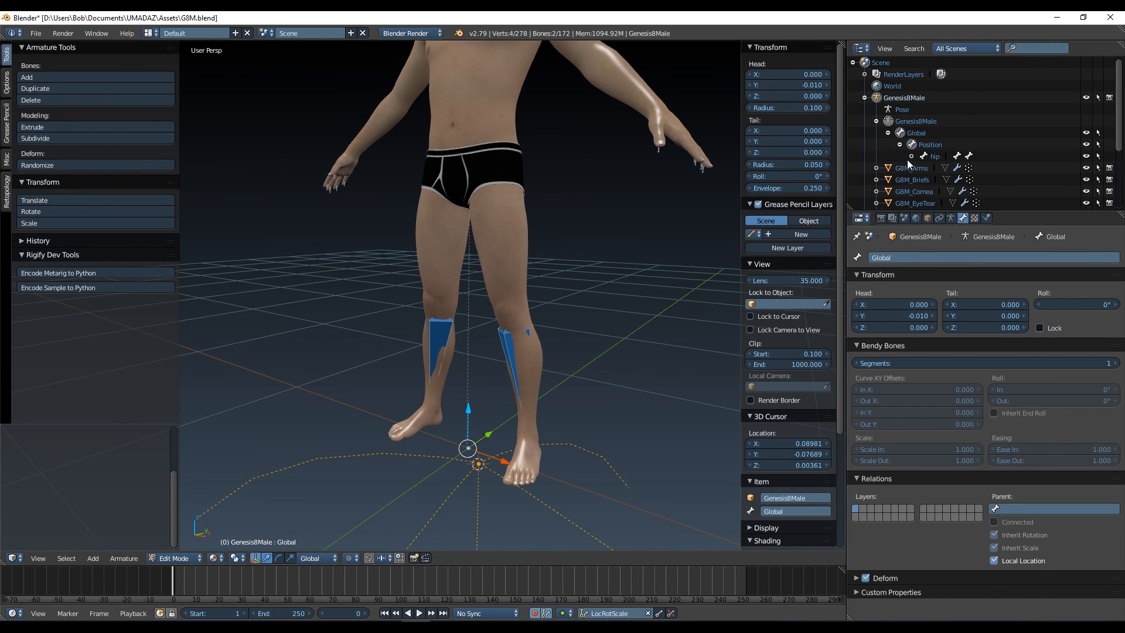
click(911, 156)
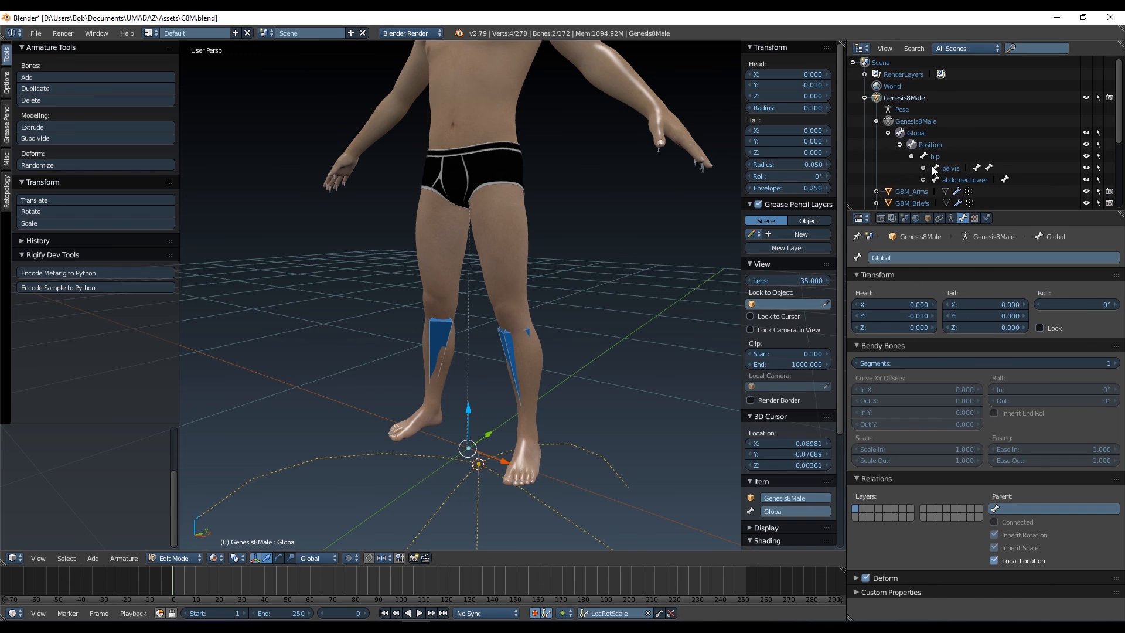
click(876, 122)
middle_drag(670, 223, 611, 453)
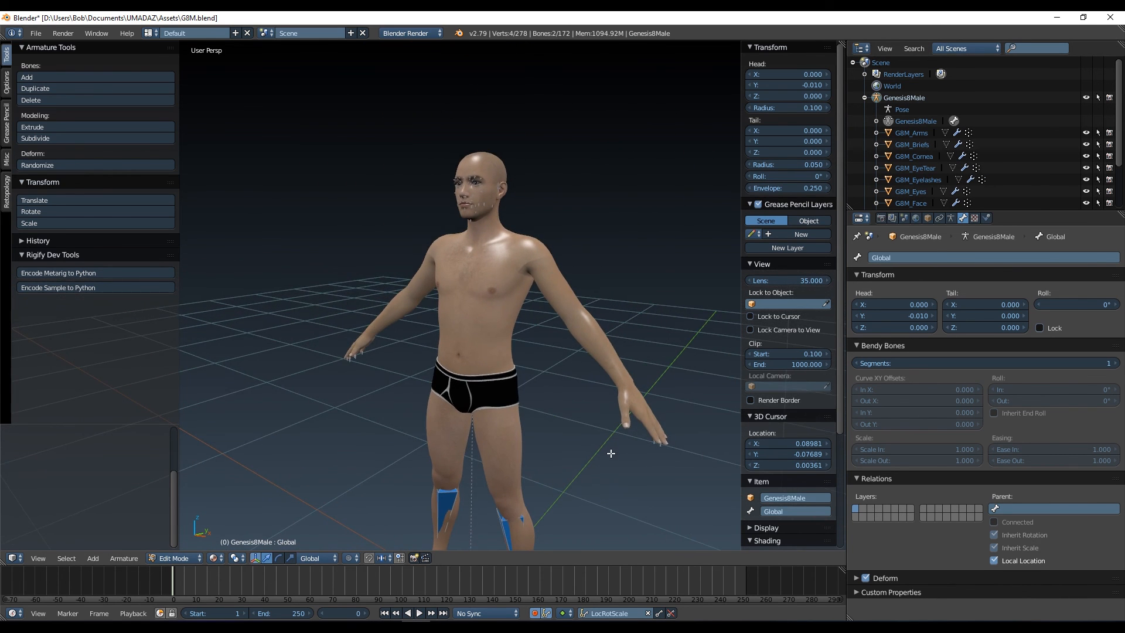
scroll(613, 260, up, 2)
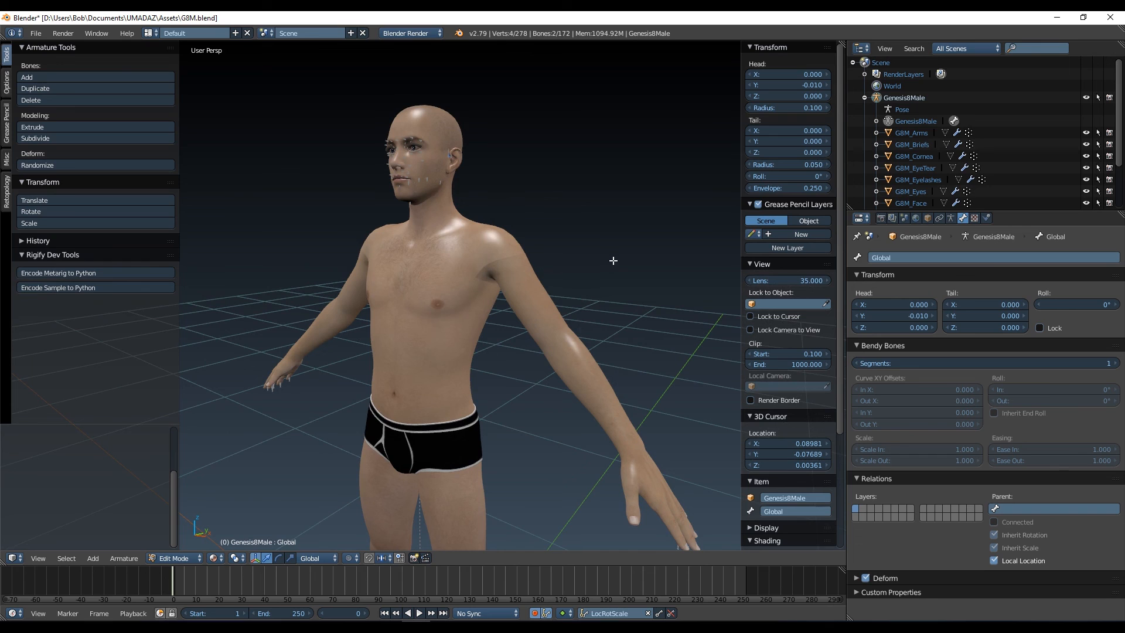